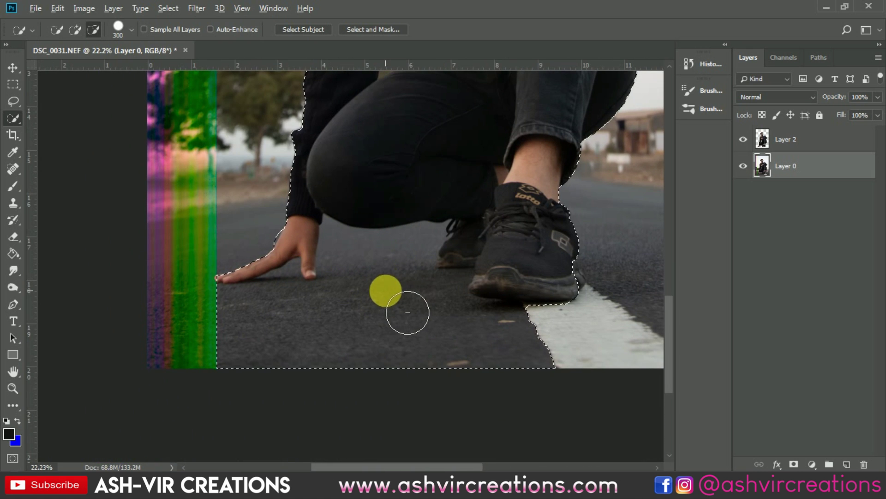
Step: Subtract the road between the man's hand and shoe from the selection and copy the selected figure to a new layer
left_click(408, 313)
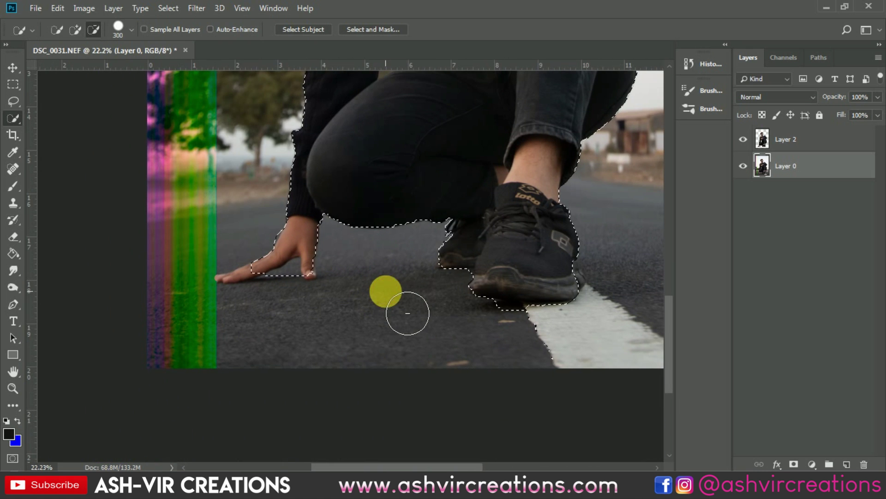
scroll(397, 305, "down", 5)
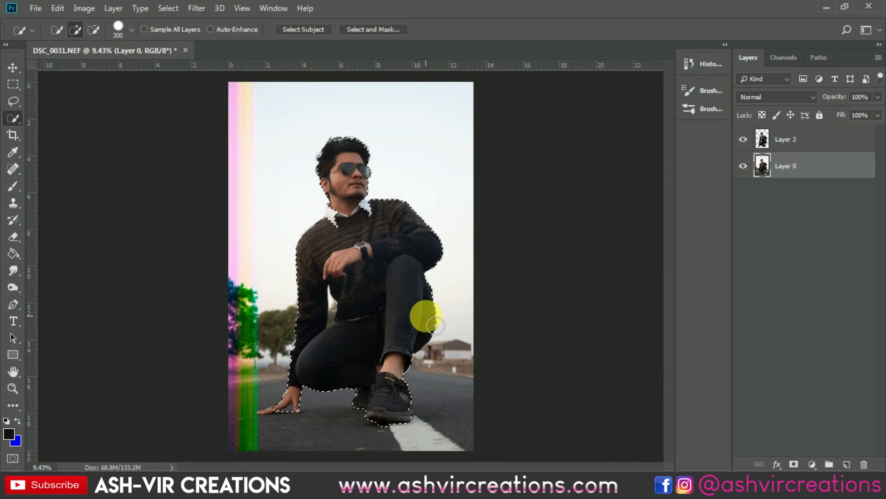
right_click(387, 267)
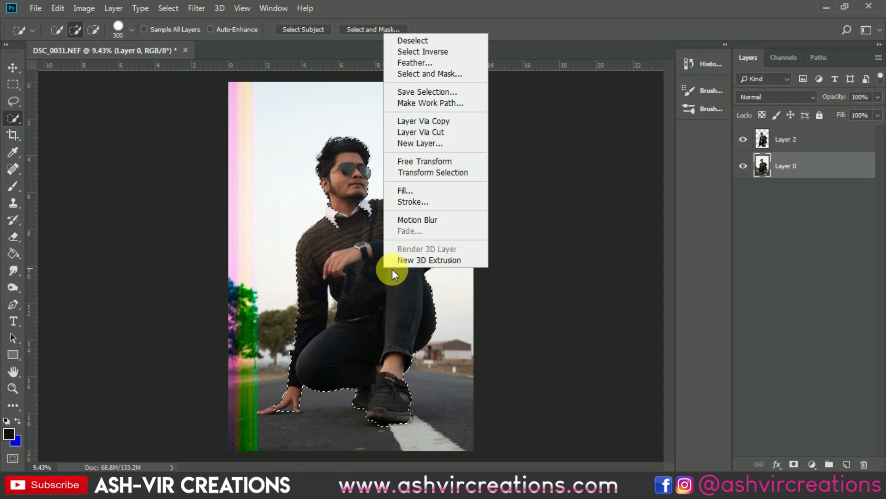
left_click(470, 124)
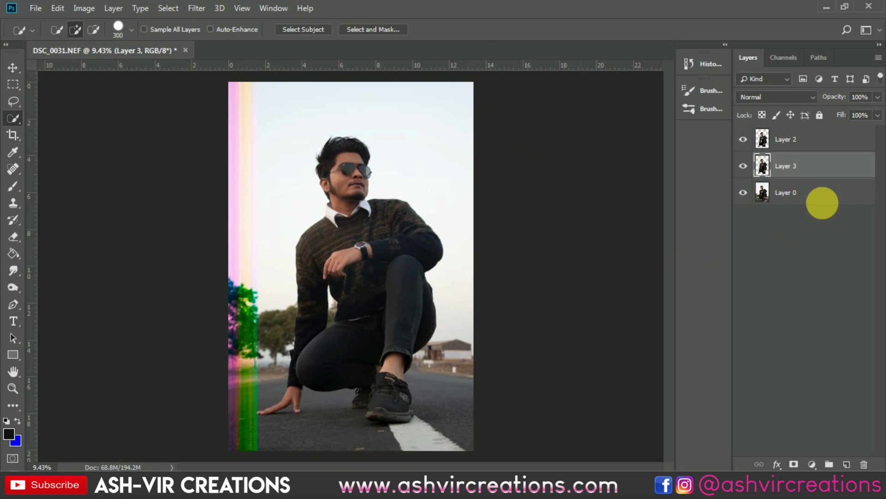
Step: Delete the newly copied cutout layer above Layer 0, hiding Layer 0 and showing it again
left_click(742, 196)
key("Delete")
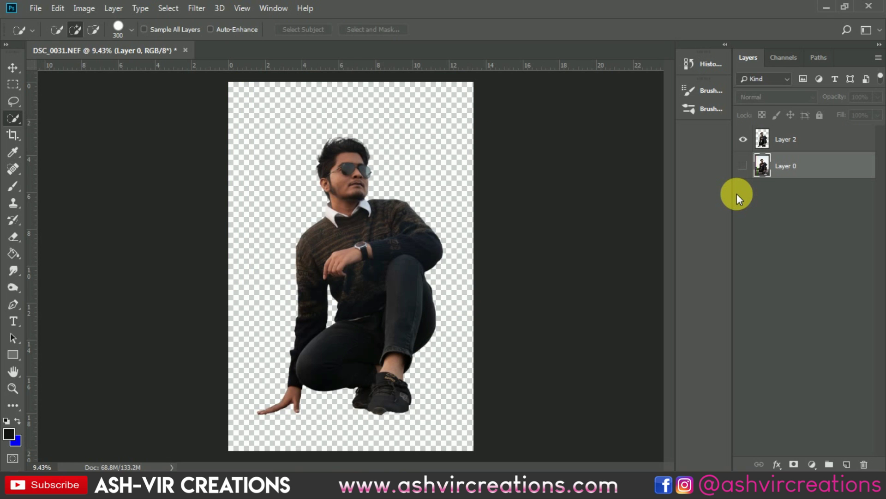
key("v")
left_click(742, 167)
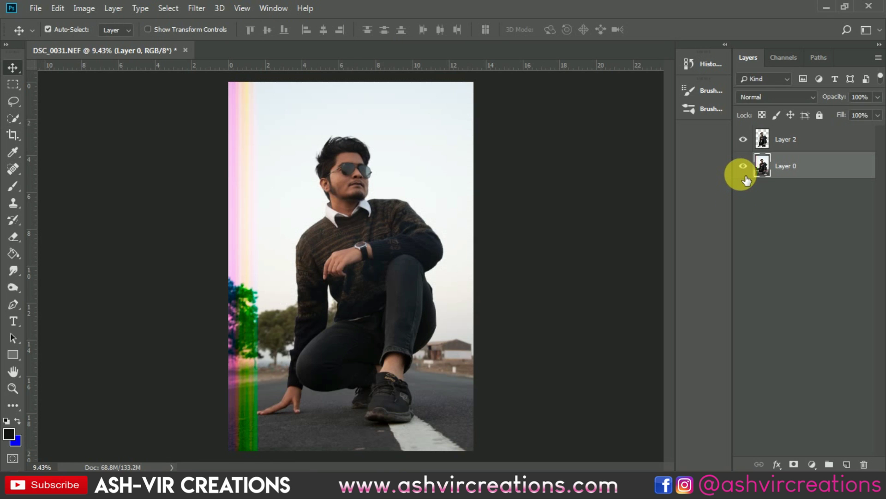
Step: Open dcv.jpg from the Desktop and bring it into the DSC_0031 document as a layer between Layer 2 and Layer 0
scroll(354, 226, "down", 3)
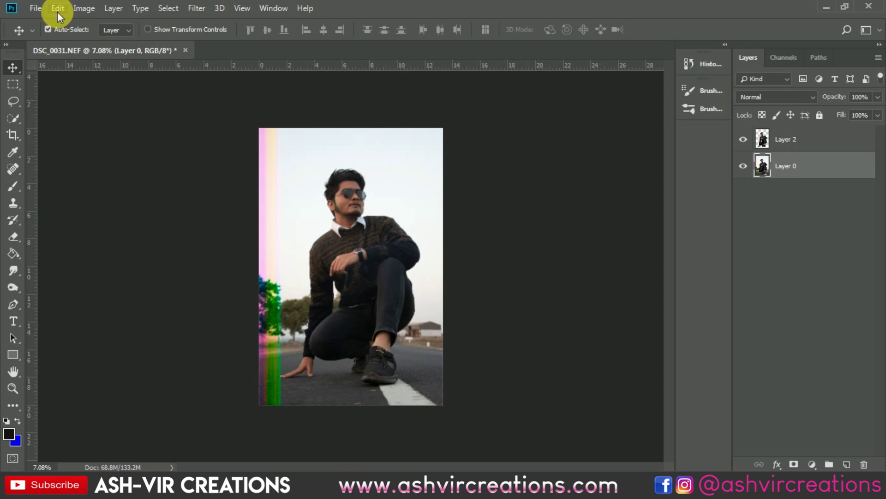
left_click(37, 8)
left_click(49, 35)
left_click(836, 261)
scroll(835, 261, "down", 2)
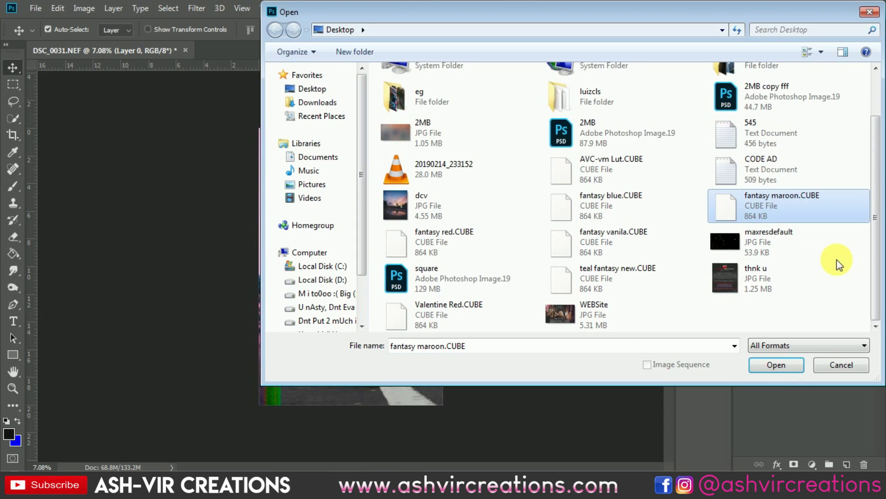
double_click(439, 212)
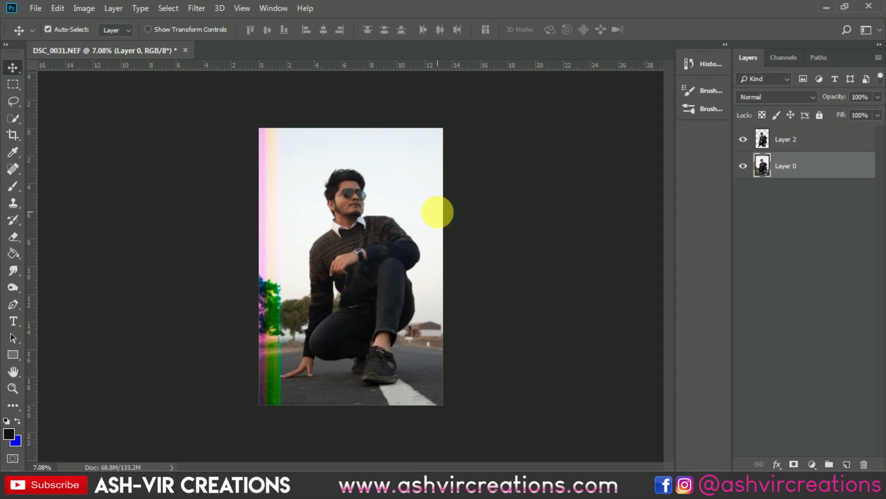
left_click_drag(167, 49, 386, 242)
Step: Scale the sunset background layer to about 157% and shift it down so the puddle's edge sits beneath the man's hand and shoes
key("ctrl+t")
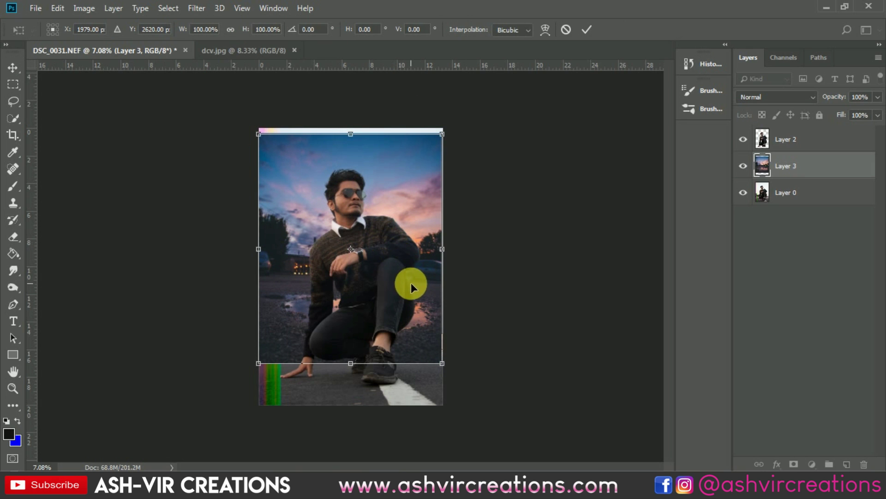
left_click(59, 14)
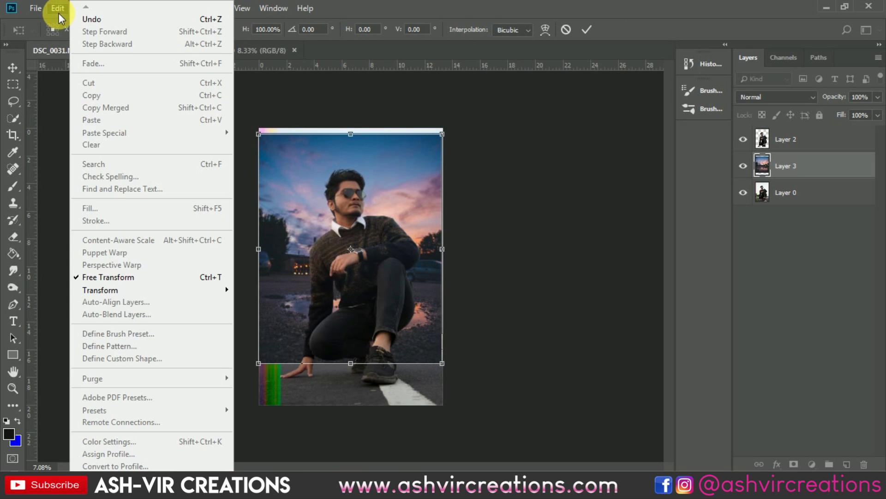
left_click(357, 264)
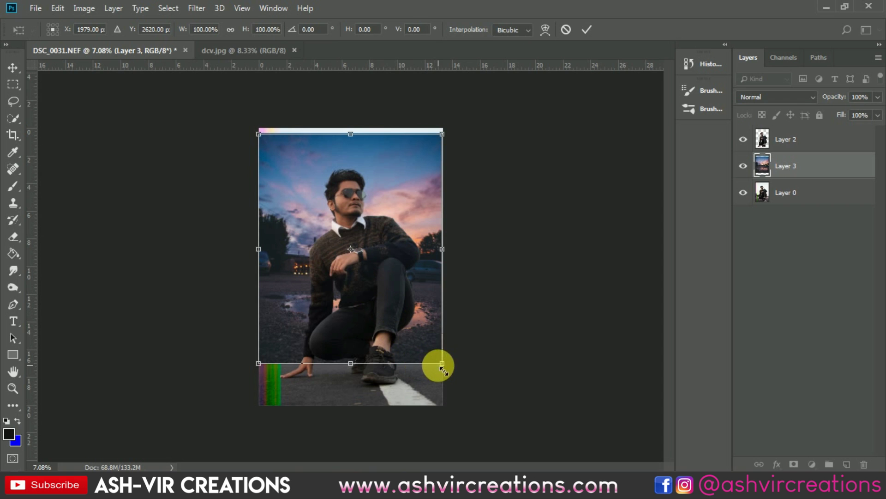
left_click_drag(443, 365, 530, 419)
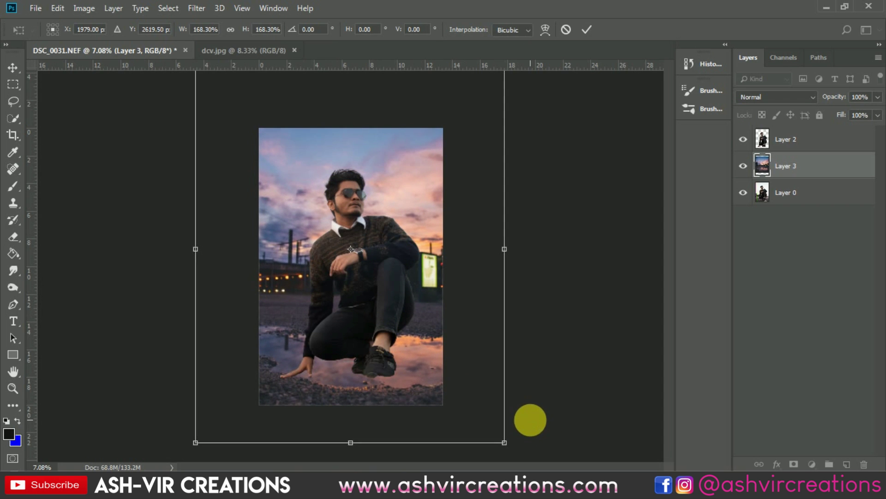
left_click_drag(425, 277, 423, 306)
scroll(428, 306, "down", 3)
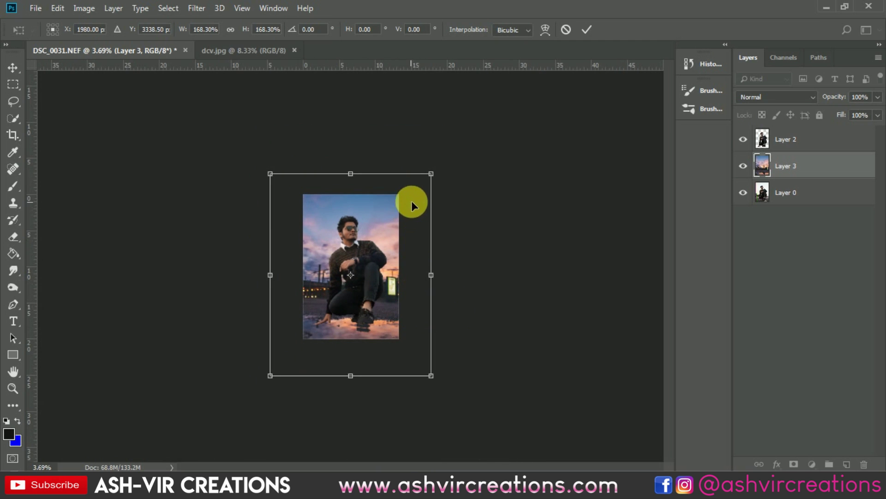
left_click_drag(431, 176, 428, 181)
scroll(376, 315, "up", 3)
left_click_drag(415, 310, 413, 326)
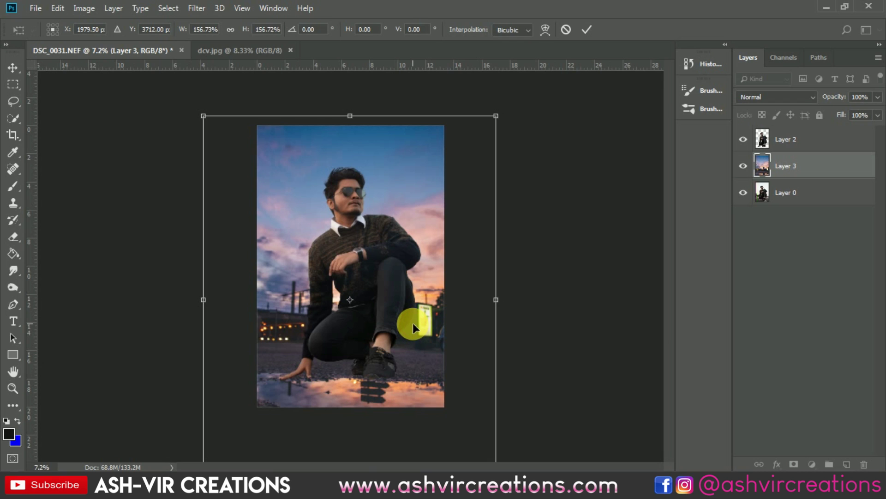
key("Return")
Step: Nudge the sunset background to fine-tune its alignment with the man's hand and shoes
left_click_drag(421, 324, 420, 327)
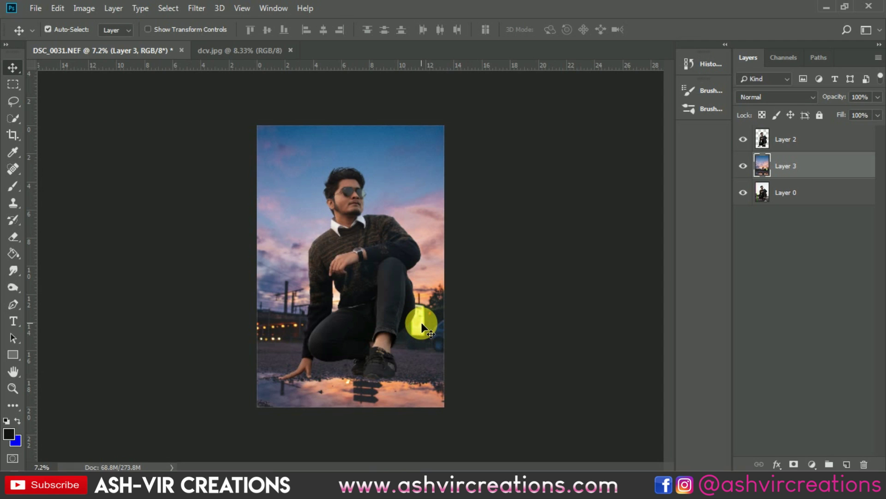
left_click_drag(423, 323, 426, 324)
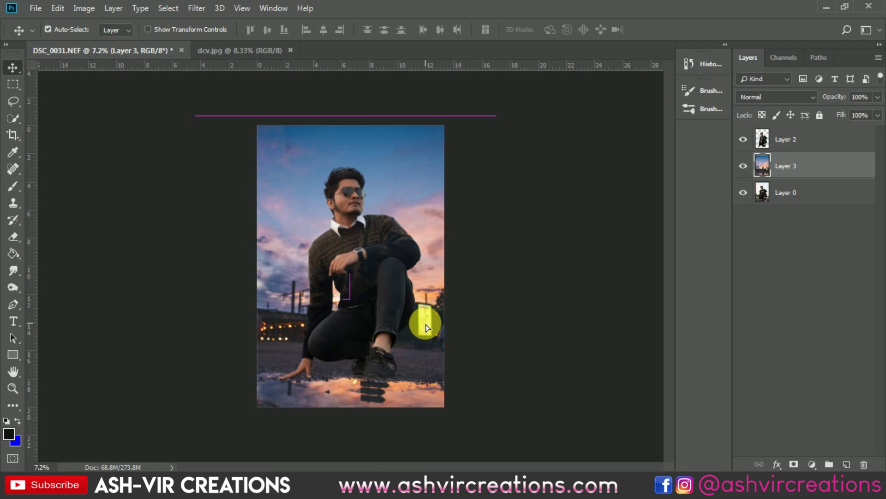
scroll(425, 323, "down", 4)
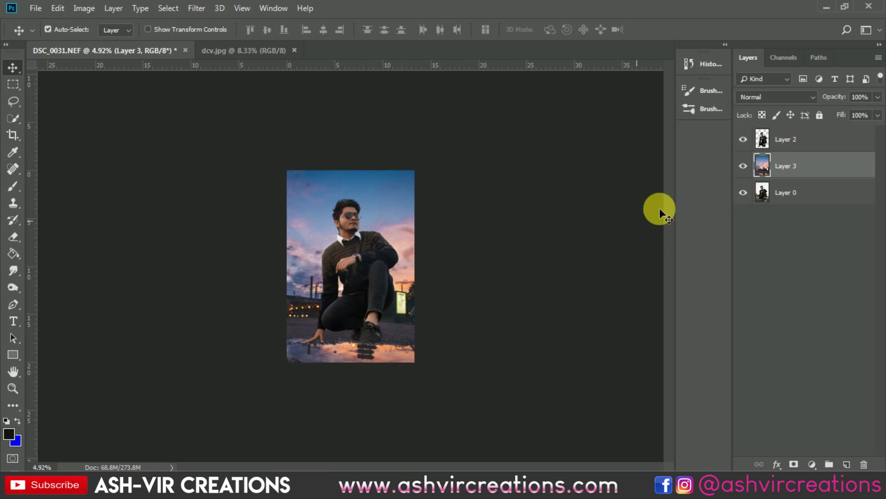
scroll(321, 336, "up", 7)
scroll(373, 426, "up", 2)
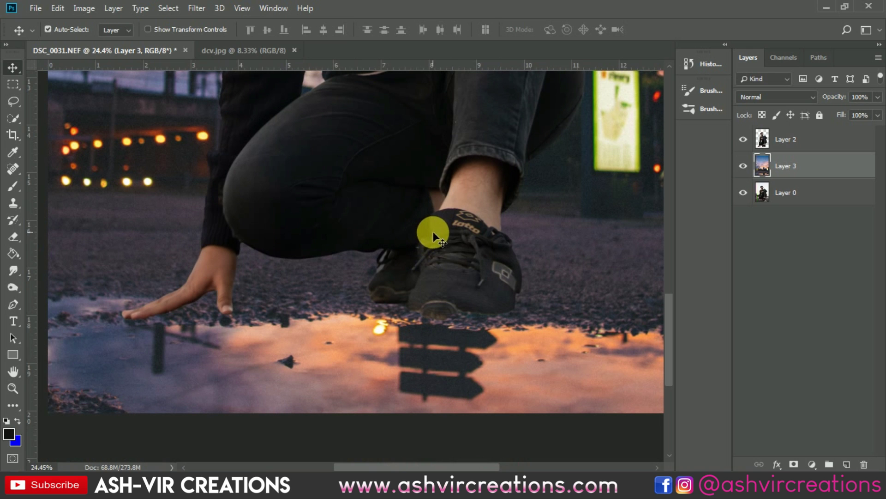
left_click_drag(344, 283, 328, 287)
Step: Load Layer 3's outline as a selection and crop the canvas to it to include the whole sunset background
scroll(328, 287, "down", 2)
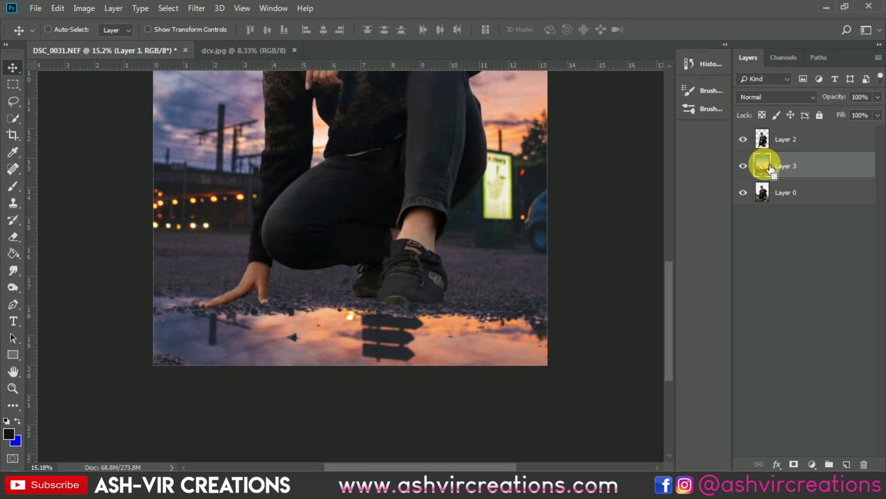
scroll(607, 173, "down", 5)
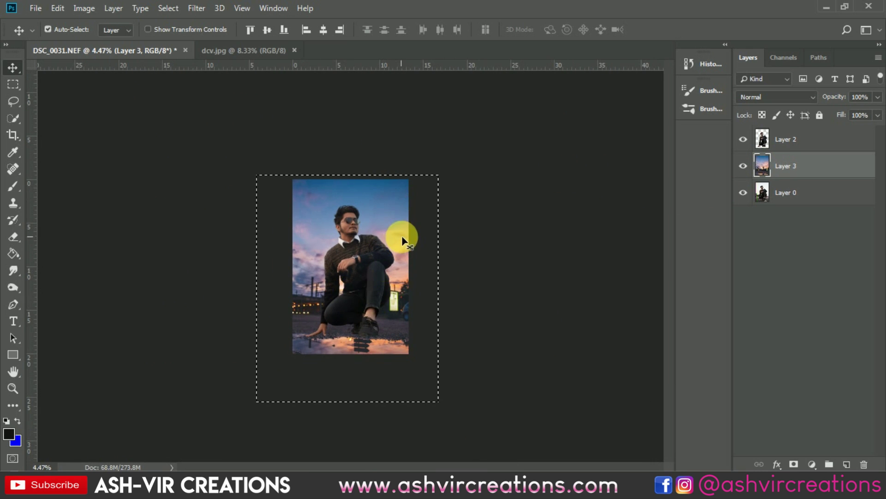
left_click(18, 135)
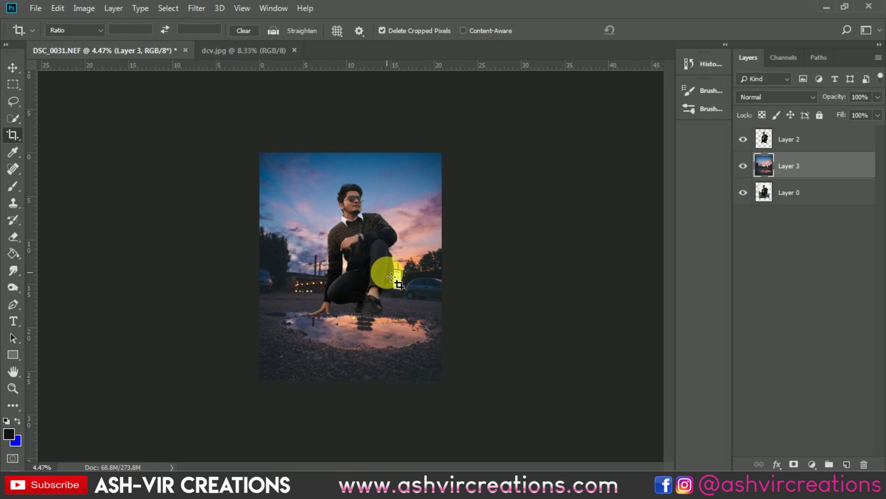
key("v")
Step: Open Levels for Layer 3 and set the RGB black input level to 14 to deepen the background's shadows
scroll(370, 292, "up", 8)
scroll(391, 318, "up", 3)
scroll(391, 317, "down", 6)
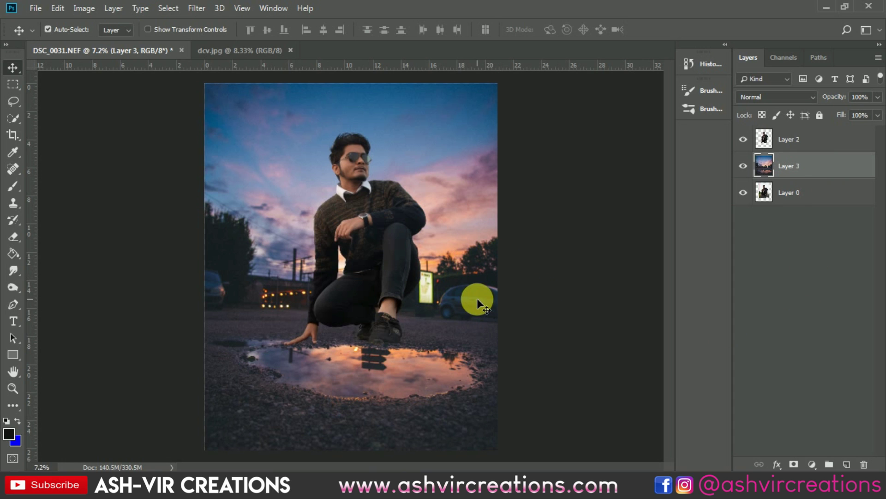
scroll(453, 279, "down", 1)
key("ctrl+l")
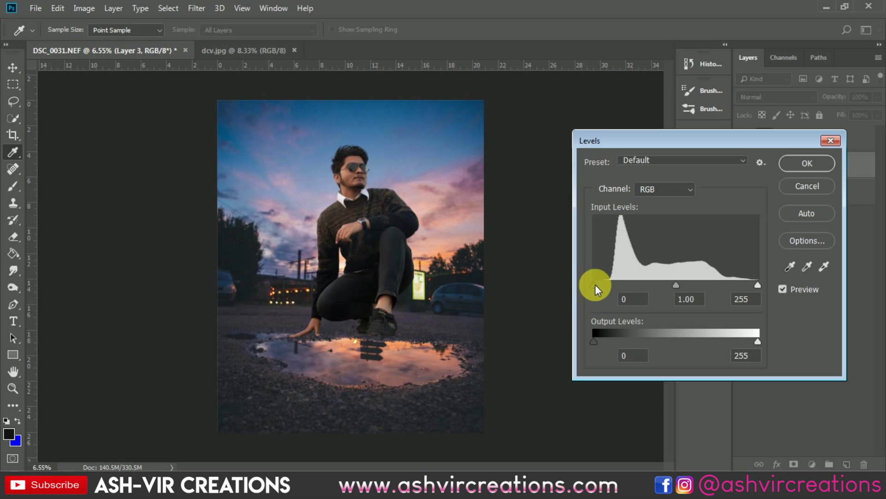
left_click_drag(600, 283, 605, 284)
key("ctrl+plus")
key("ctrl+plus")
key("ctrl+plus")
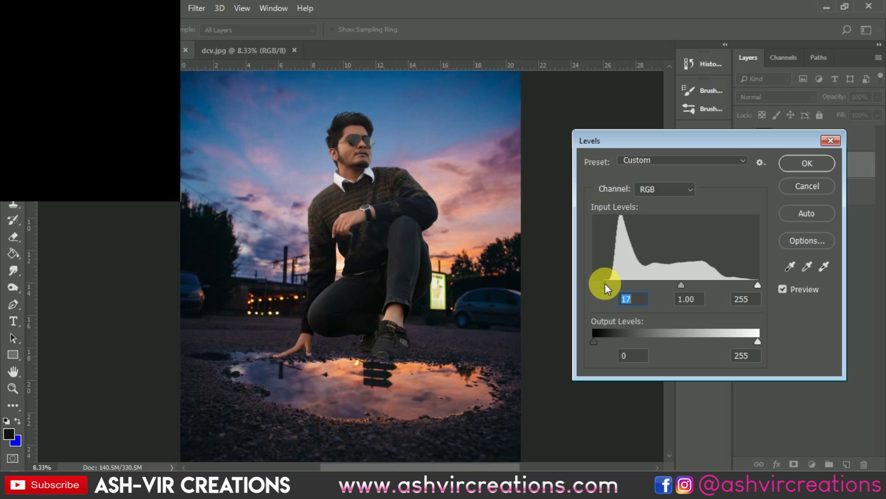
left_click_drag(437, 304, 429, 211)
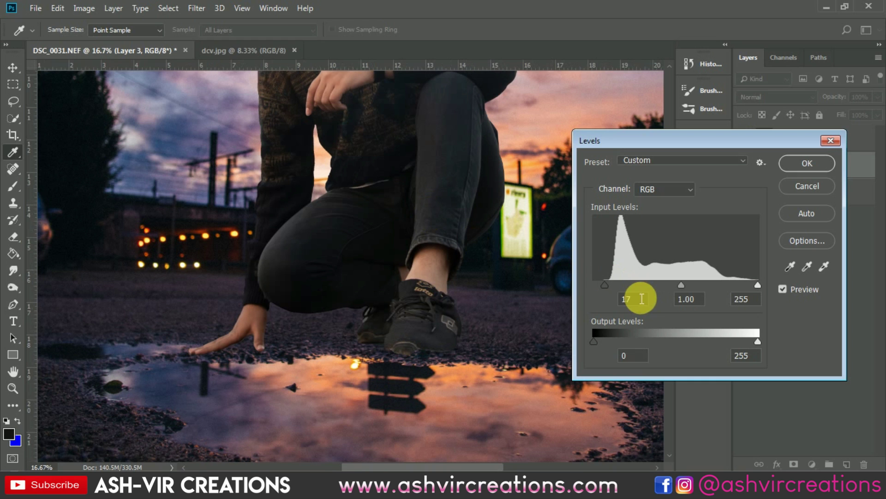
left_click_drag(605, 284, 604, 285)
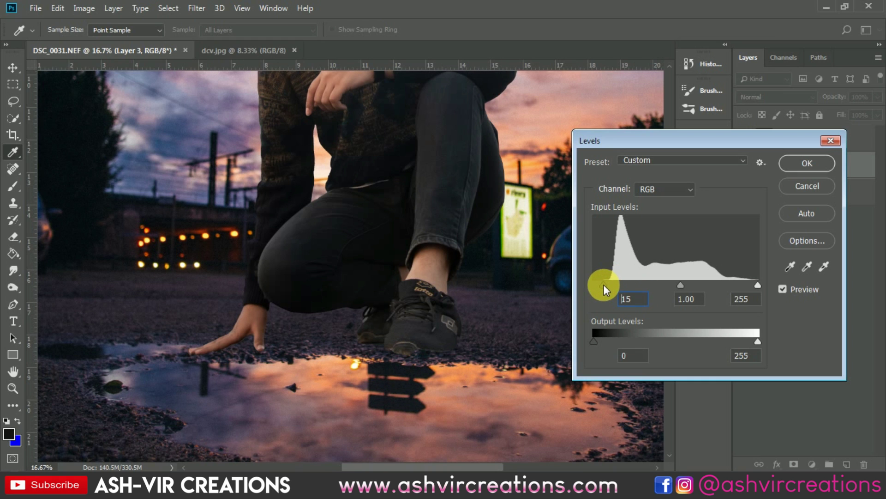
Step: Compare the background with and without the Levels preview and apply the adjustment
left_click(782, 289)
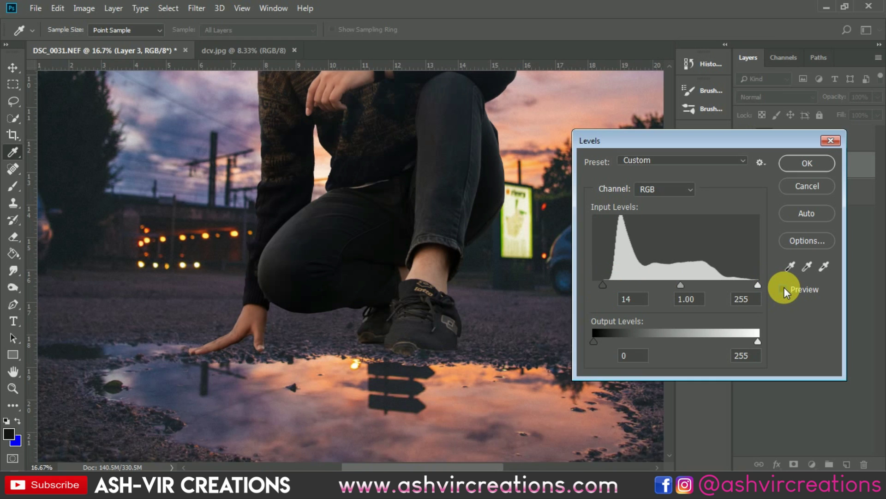
left_click(784, 287)
left_click(784, 287)
left_click(784, 287)
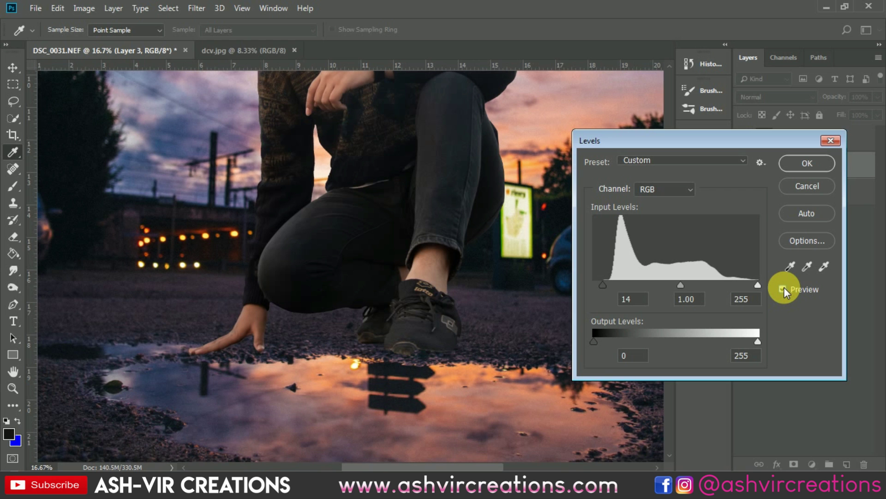
left_click(800, 162)
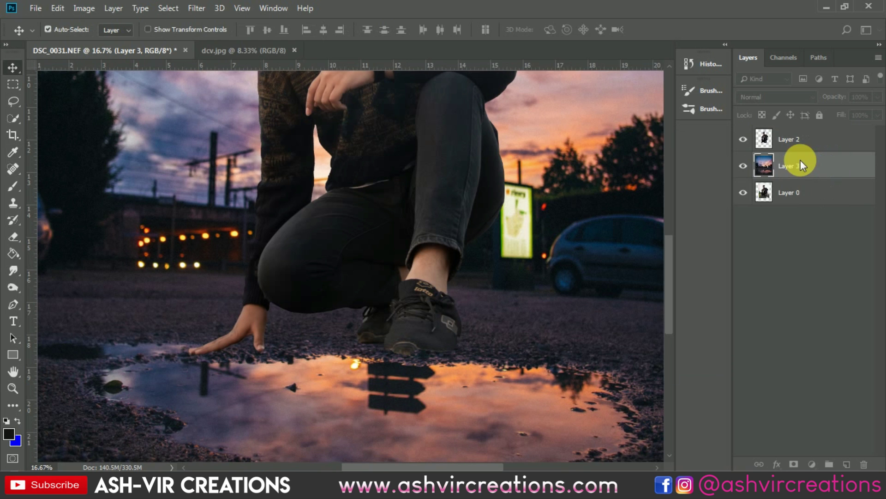
Step: Duplicate Layer 0 within the document under the name Layer 0 copy
scroll(387, 184, "down", 3)
scroll(387, 184, "up", 2)
scroll(367, 341, "up", 4)
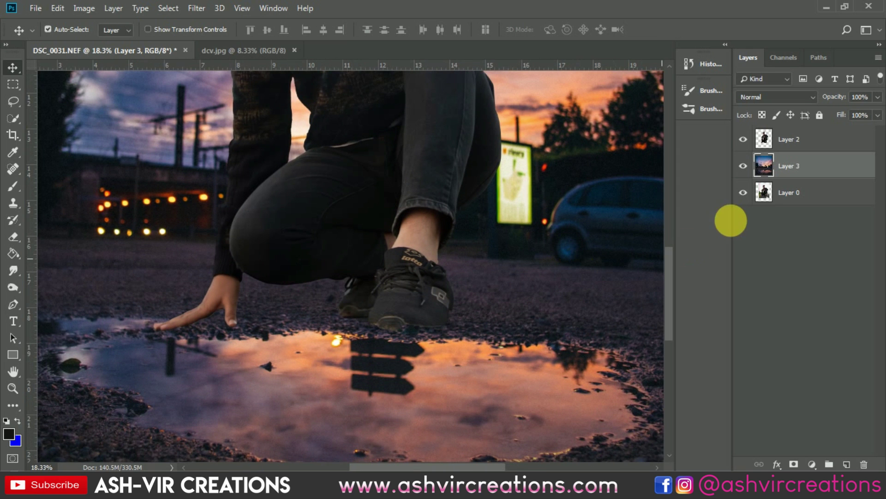
left_click(789, 141)
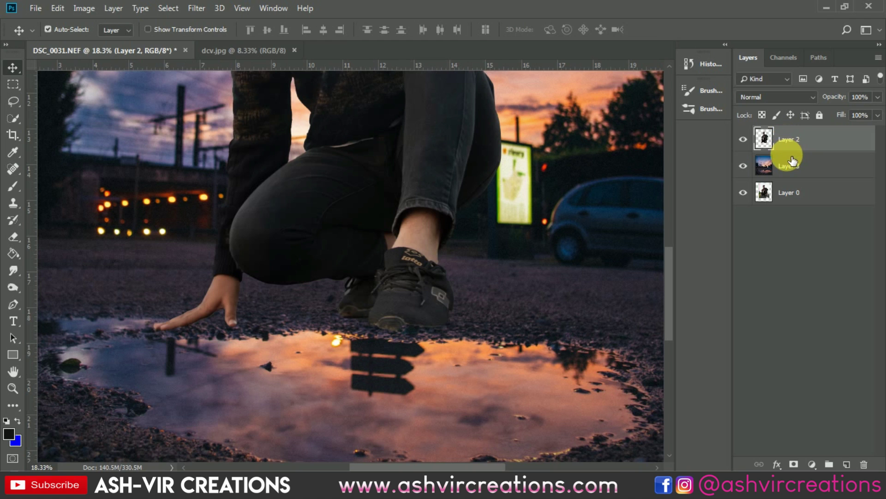
left_click(791, 195)
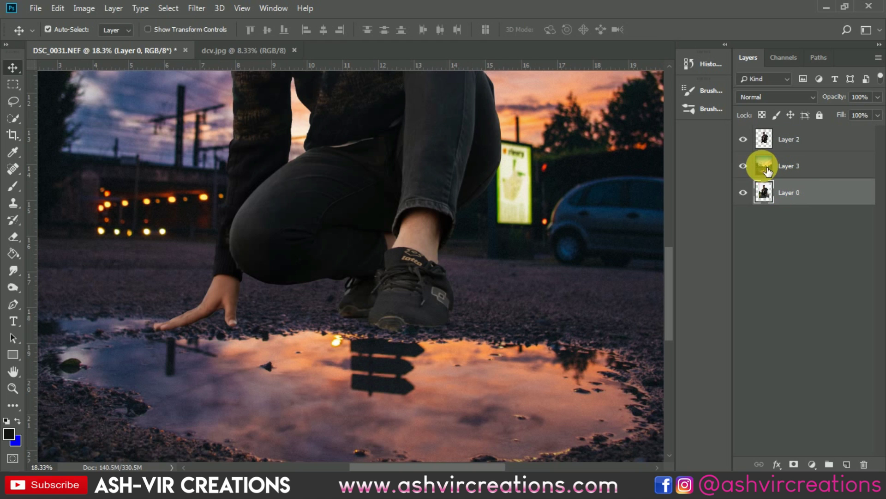
right_click(794, 190)
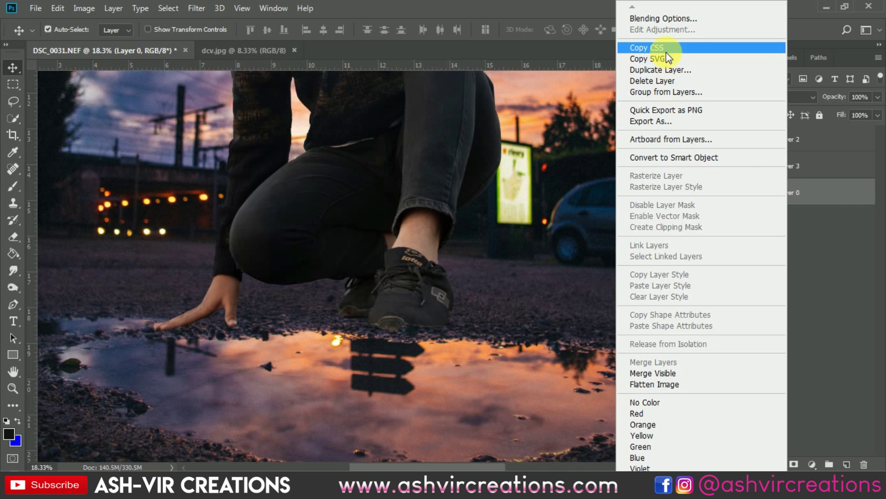
left_click(669, 71)
left_click(561, 133)
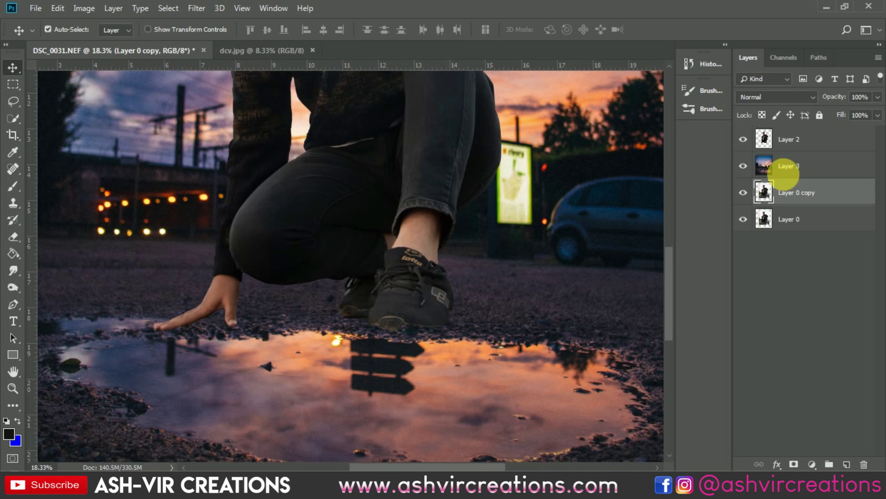
Step: Move Layer 0 copy above Layer 3 in the layer stack and add a white layer mask to it
left_click_drag(796, 188, 803, 164)
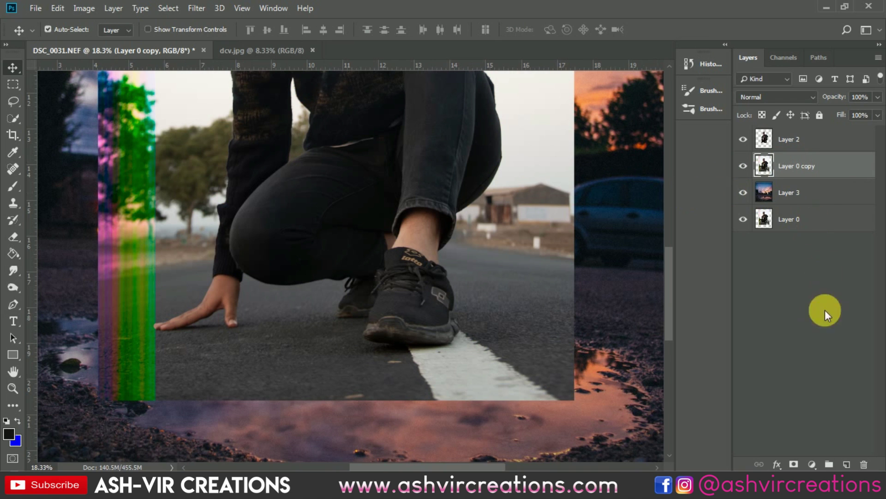
left_click(795, 464)
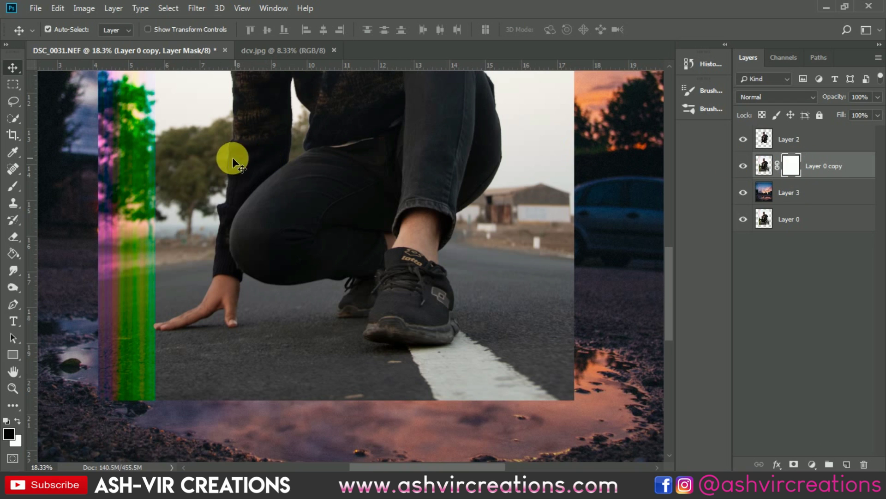
Step: Paint black on the Layer 0 copy mask with a soft 1000 px brush to hide the original backdrop around the legs
left_click(13, 186)
right_click(228, 184)
left_click_drag(350, 204, 356, 204)
mouse_move(162, 197)
left_mouse_down()
mouse_move(140, 241)
mouse_move(157, 229)
mouse_move(135, 243)
mouse_move(145, 239)
mouse_move(138, 258)
mouse_move(133, 148)
left_mouse_up()
key("bracketright")
key("bracketright")
key("bracketright")
key("bracketright")
key("bracketright")
key("bracketright")
key("bracketright")
mouse_move(404, 213)
left_mouse_down()
mouse_move(571, 244)
mouse_move(535, 260)
mouse_move(632, 269)
mouse_move(553, 194)
mouse_move(532, 143)
left_mouse_up()
left_click_drag(507, 204, 557, 284)
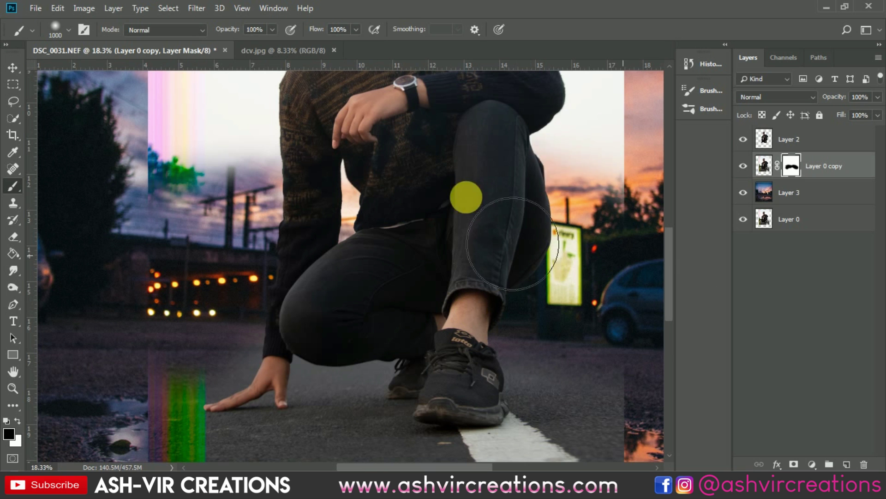
Step: Mask out the original white sky around the man's upper body and head, enlarging the brush to 1811 px
left_click_drag(594, 154, 730, 119)
left_click_drag(297, 138, 328, 245)
mouse_move(555, 264)
left_mouse_down()
mouse_move(573, 232)
mouse_move(261, 202)
mouse_move(99, 245)
mouse_move(51, 190)
mouse_move(76, 178)
mouse_move(566, 135)
mouse_move(131, 184)
mouse_move(604, 172)
mouse_move(170, 174)
mouse_move(457, 237)
mouse_move(174, 223)
mouse_move(245, 145)
mouse_move(540, 120)
mouse_move(168, 103)
mouse_move(148, 166)
left_mouse_up()
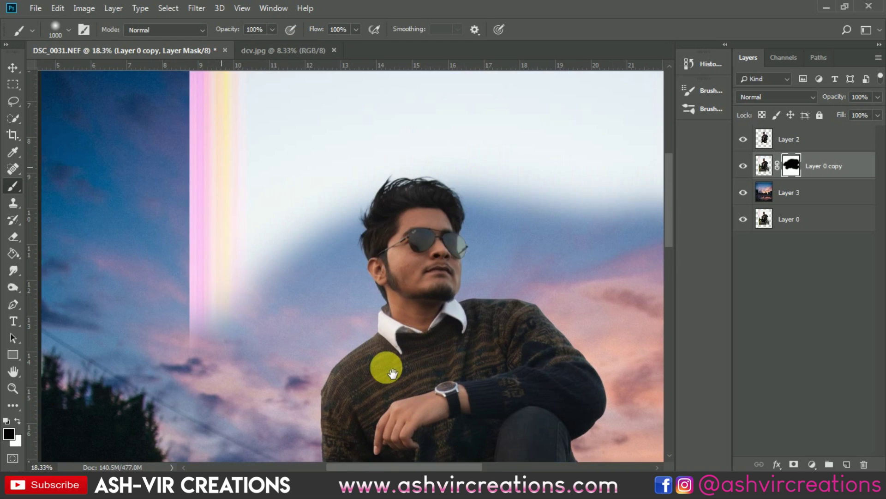
mouse_move(382, 366)
left_mouse_down()
mouse_move(352, 305)
mouse_move(310, 343)
mouse_move(328, 213)
mouse_move(362, 242)
mouse_move(533, 240)
mouse_move(529, 326)
mouse_move(496, 296)
left_mouse_up()
scroll(352, 305, "down", 4)
right_click(372, 288)
left_click(520, 244)
left_click_drag(459, 259, 493, 102)
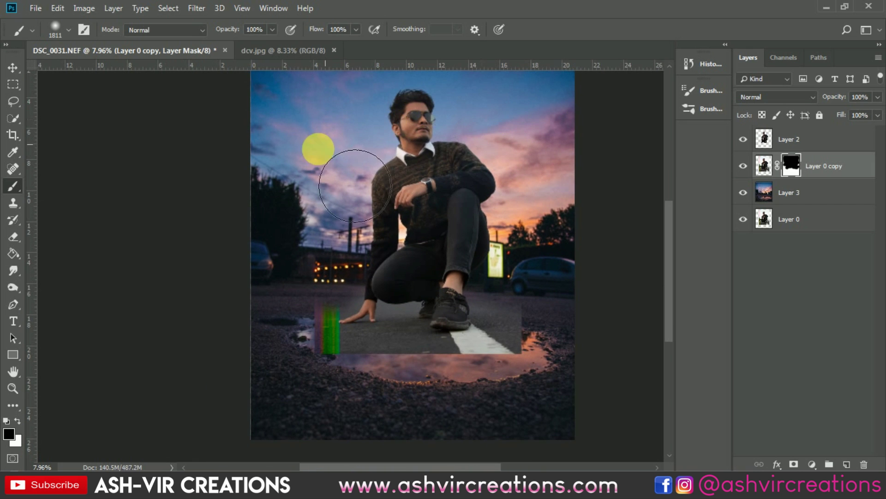
Step: Soften the upper edge of the original road patch behind the hand and legs with a 1500 px mask brush
scroll(454, 154, "up", 1)
scroll(455, 154, "up", 2)
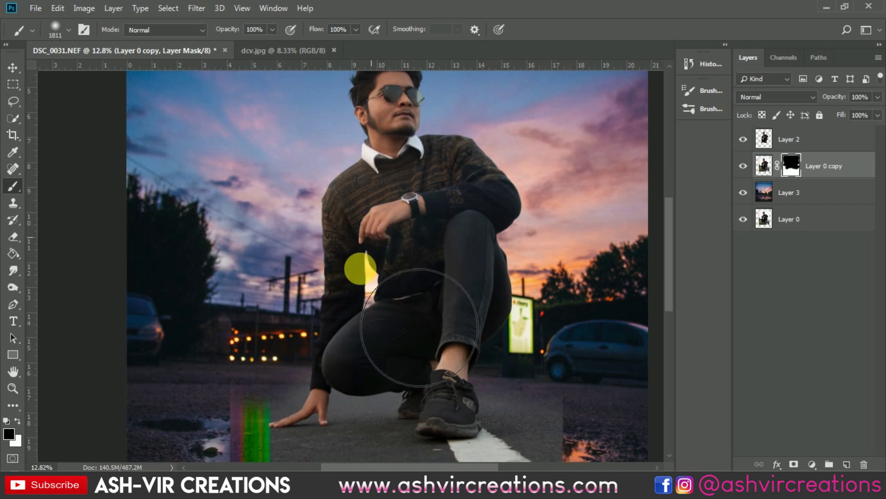
left_click_drag(457, 226, 417, 134)
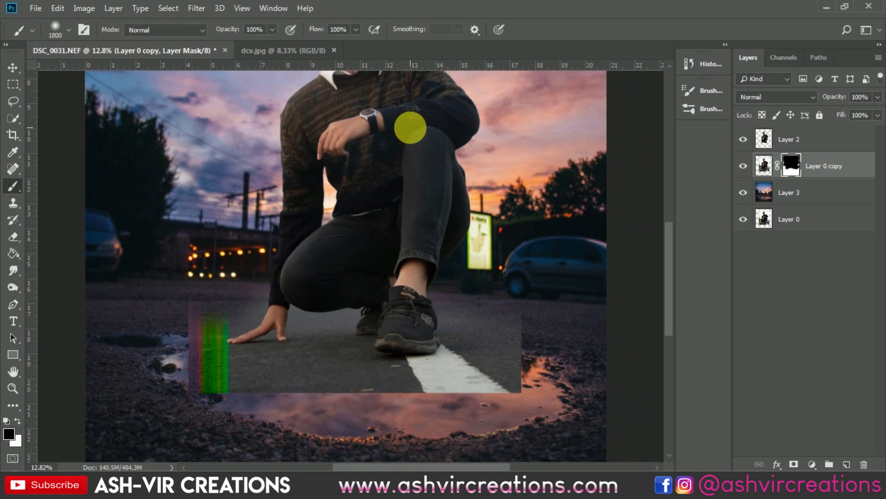
key("bracketleft")
key("bracketleft")
key("bracketleft")
key("bracketleft")
key("bracketleft")
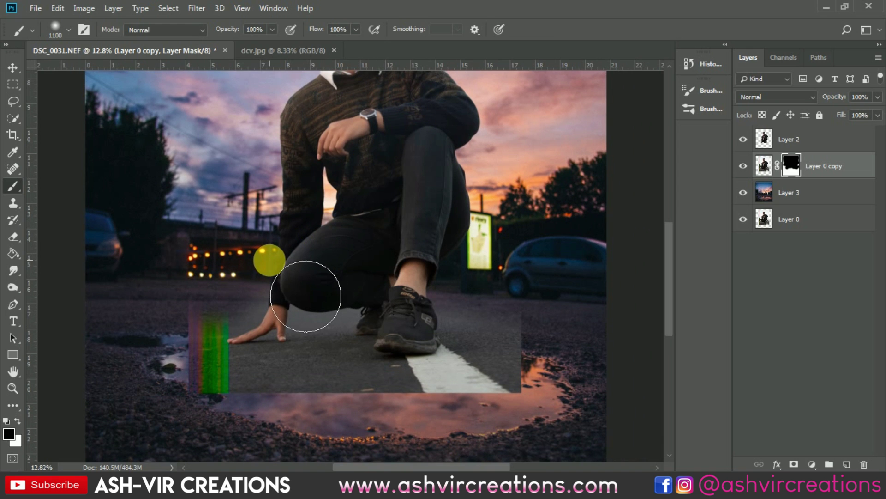
key("bracketright")
key("bracketright")
key("bracketright")
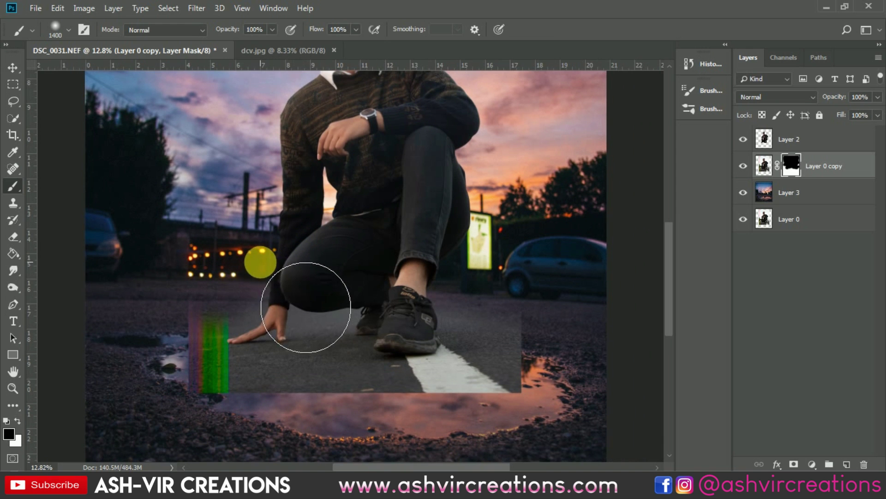
key("bracketright")
left_click(337, 253)
left_click(355, 252)
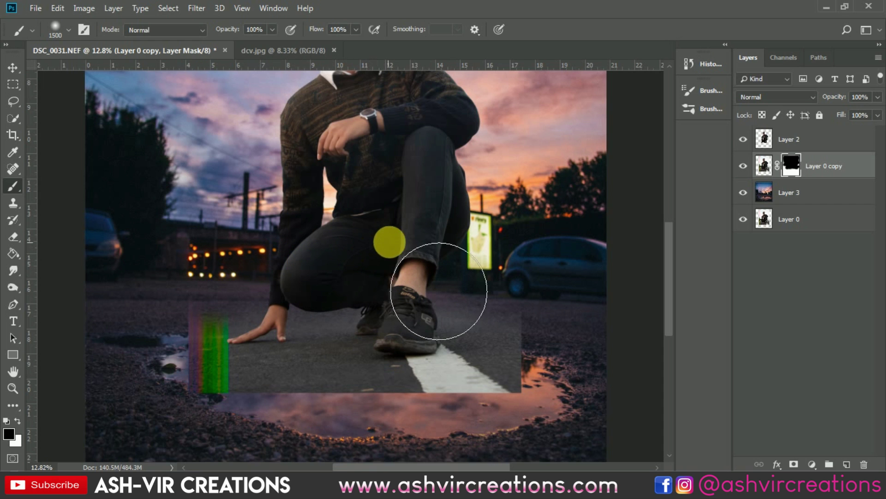
left_click(378, 250)
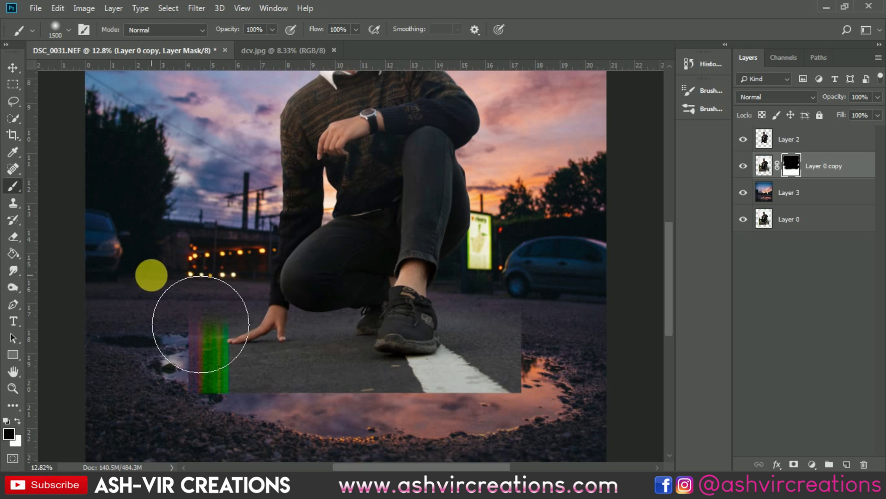
Step: Mask out the green glitch strip beside the man's fingertips with an 800 px brush
key("bracketleft")
key("bracketleft")
key("bracketleft")
key("bracketleft")
key("bracketleft")
key("bracketleft")
key("bracketleft")
key("bracketleft")
key("bracketleft")
scroll(194, 330, "up", 3)
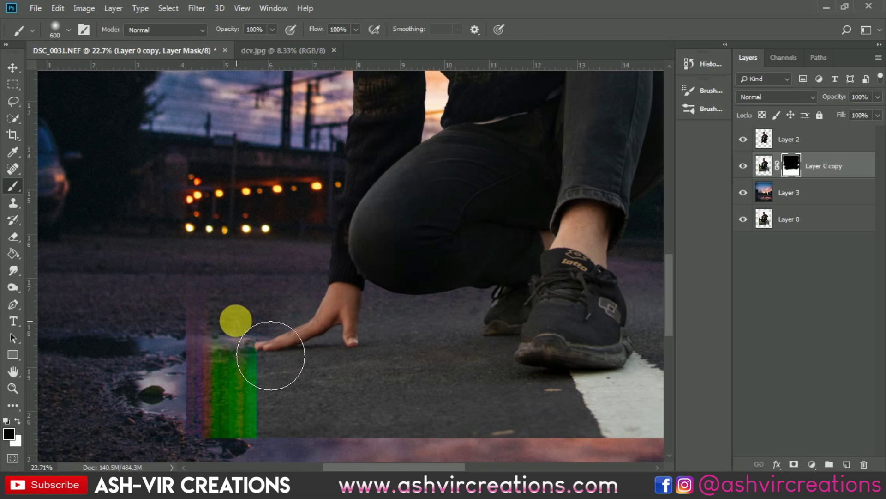
key("bracketright")
key("bracketright")
mouse_move(206, 393)
left_mouse_down()
mouse_move(236, 457)
mouse_move(278, 455)
left_mouse_up()
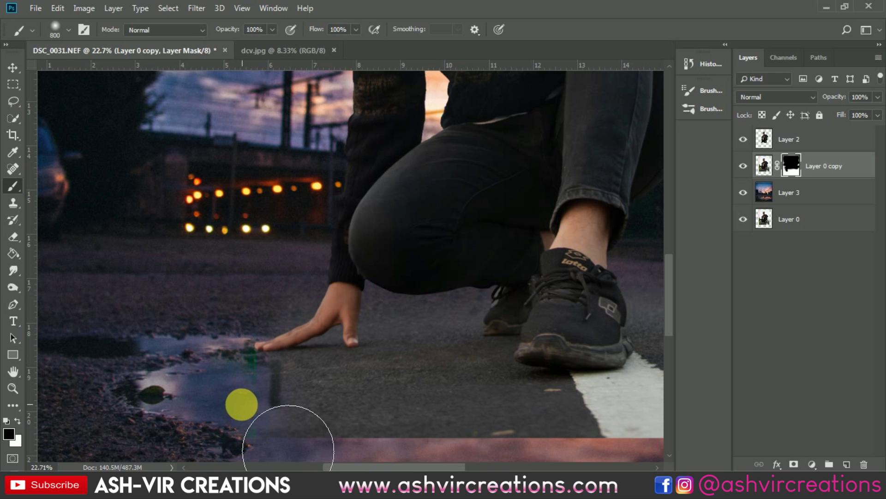
Step: Reveal the puddle below the hand and front shoe by masking the original asphalt with a 500 px brush
scroll(249, 406, "up", 3)
key("bracketleft")
key("bracketleft")
key("bracketleft")
left_click_drag(384, 398, 356, 392)
key("space")
left_click_drag(382, 356, 222, 230)
mouse_move(159, 363)
left_mouse_down()
mouse_move(353, 384)
mouse_move(186, 319)
mouse_move(323, 315)
mouse_move(298, 303)
mouse_move(385, 292)
mouse_move(396, 271)
mouse_move(413, 280)
mouse_move(434, 265)
mouse_move(487, 278)
left_mouse_up()
mouse_move(441, 232)
left_mouse_down()
mouse_move(469, 251)
mouse_move(424, 283)
mouse_move(384, 284)
mouse_move(501, 325)
mouse_move(559, 288)
mouse_move(356, 283)
mouse_move(461, 297)
mouse_move(192, 297)
mouse_move(483, 334)
left_mouse_up()
key("space")
key("space")
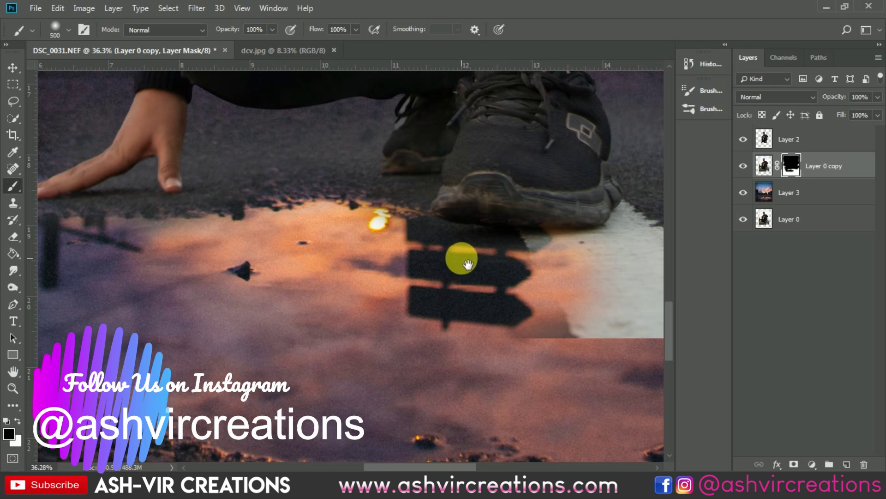
Step: Try to mask the white road line beside the front shoe, and undo the last two brush strokes
left_click_drag(460, 260, 238, 259)
mouse_move(342, 238)
left_mouse_down()
mouse_move(378, 295)
mouse_move(456, 283)
left_mouse_up()
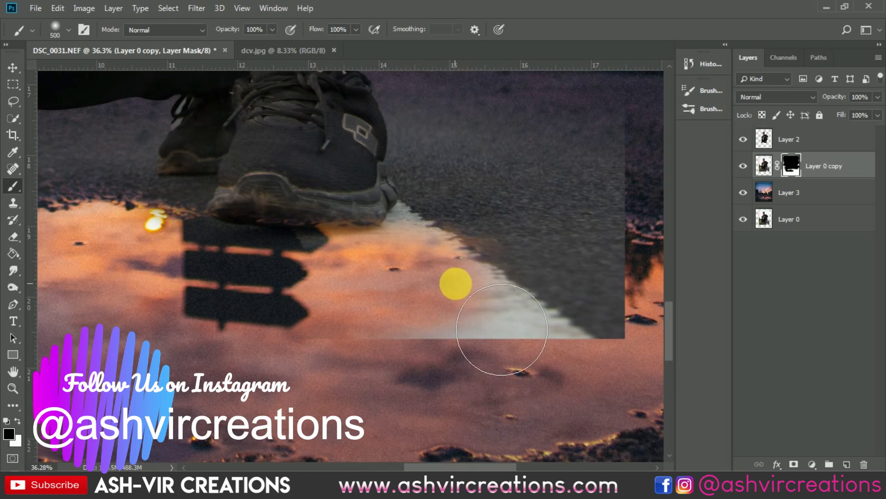
key("ctrl+alt+z")
key("ctrl+alt+z")
Step: Mask out the white road line and asphalt covering the puddle below and beside the front shoe
scroll(169, 289, "down", 3)
key("space")
left_click_drag(158, 290, 277, 281)
mouse_move(254, 297)
left_mouse_down()
mouse_move(152, 283)
mouse_move(277, 318)
left_mouse_up()
key("space")
mouse_move(377, 317)
left_mouse_down()
mouse_move(237, 302)
mouse_move(438, 296)
left_mouse_up()
mouse_move(474, 332)
left_mouse_down()
mouse_move(328, 313)
mouse_move(430, 297)
mouse_move(396, 286)
mouse_move(394, 270)
mouse_move(489, 291)
mouse_move(451, 286)
left_mouse_up()
Step: Hide the remaining road patch between the front shoe and the puddle's far edge, reducing the mask brush from 1200 to 900 px
scroll(451, 287, "down", 6)
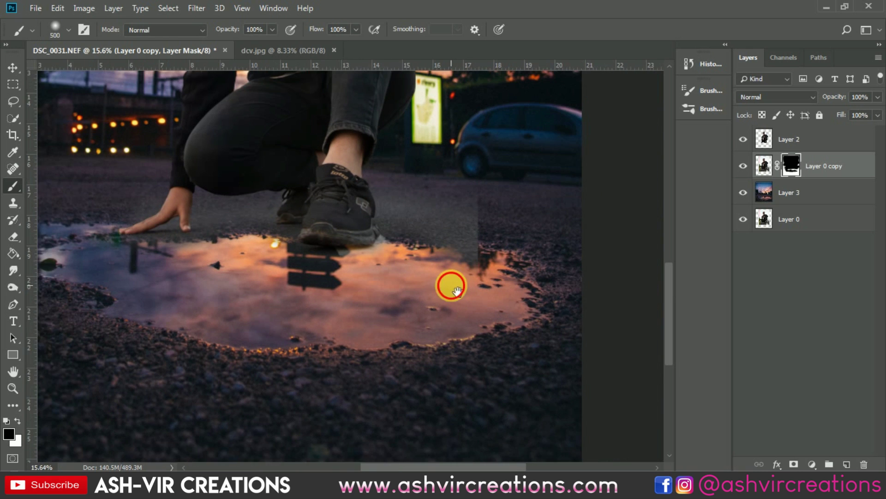
left_click_drag(492, 277, 455, 228)
key("bracketleft")
key("bracketleft")
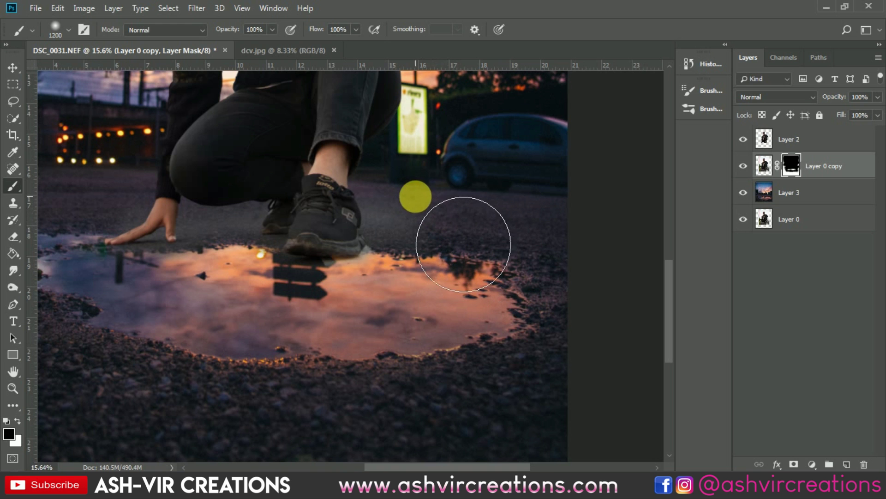
scroll(429, 190, "up", 7)
key("bracketleft")
key("bracketleft")
key("bracketleft")
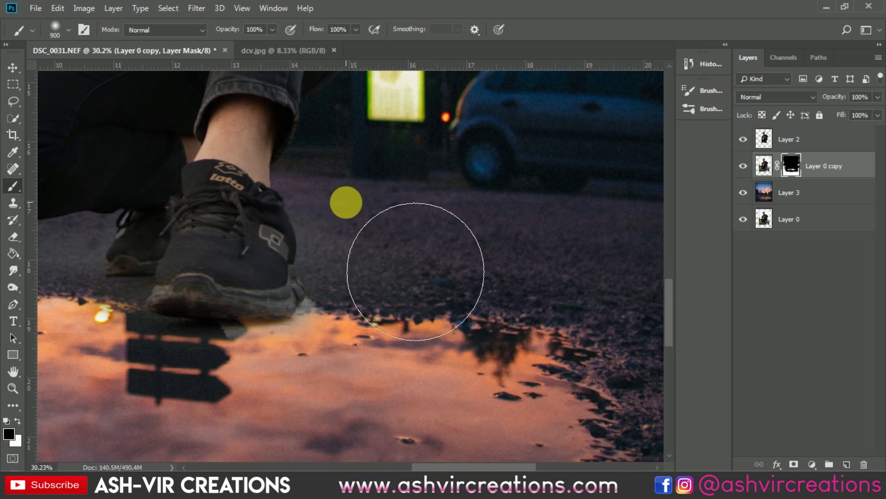
Step: Refine the mask at the front shoe's edge along the puddle with a 300 px brush
scroll(444, 346, "down", 3)
scroll(443, 348, "down", 4)
scroll(356, 362, "up", 2)
scroll(355, 362, "up", 10)
key("bracketleft")
key("bracketleft")
key("bracketleft")
key("bracketleft")
key("bracketleft")
key("bracketleft")
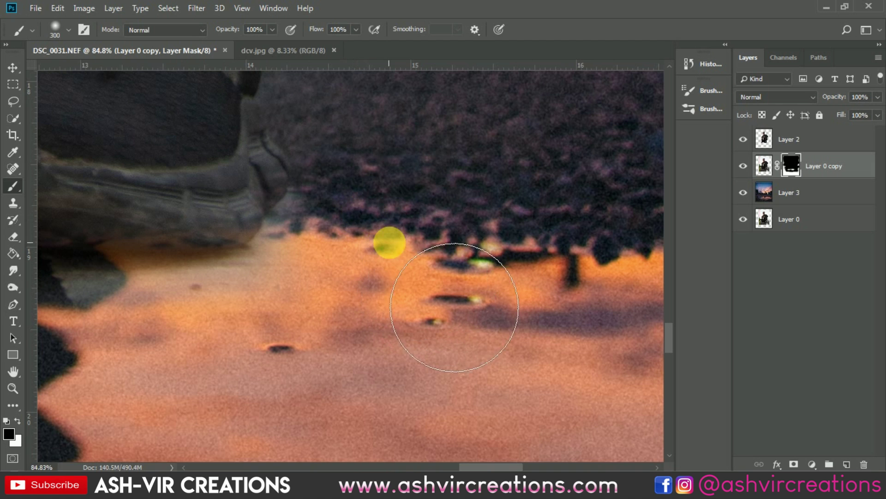
Step: Examine how the hand and shoes blend with the ground and puddle, both close up and in the full composite
scroll(450, 302, "down", 10)
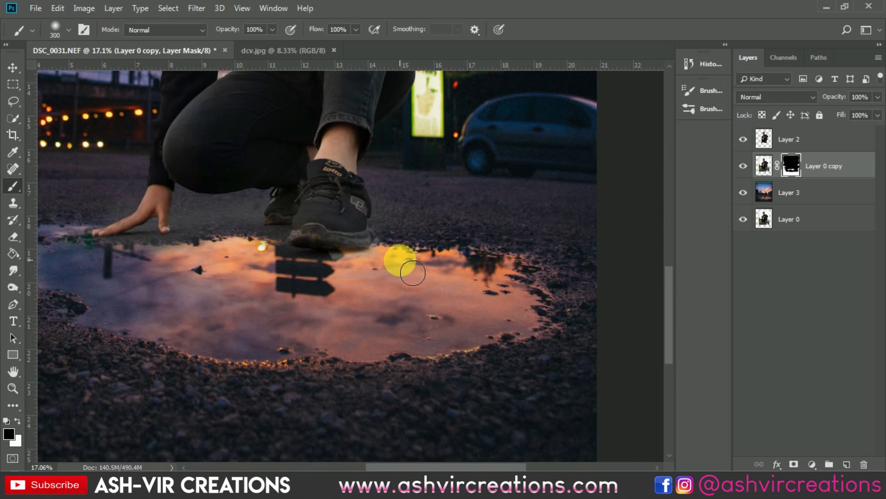
scroll(413, 272, "down", 2)
key("v")
scroll(344, 266, "down", 3)
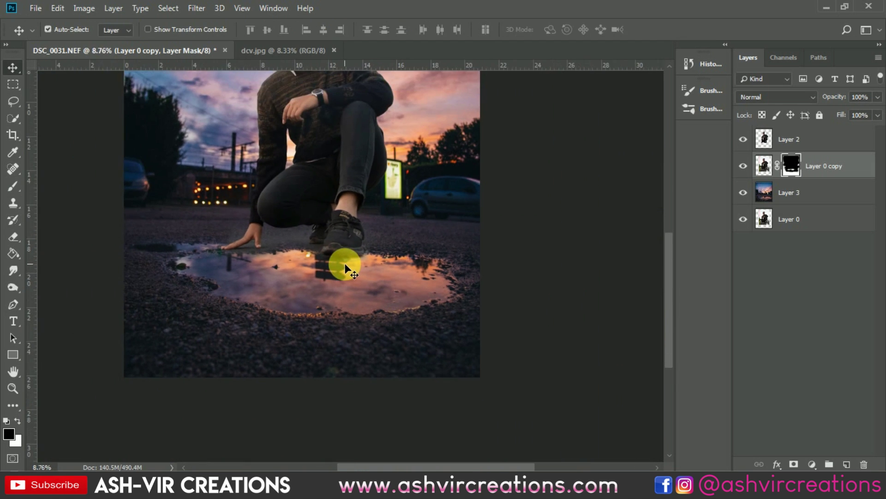
scroll(345, 261, "down", 1)
scroll(312, 338, "up", 5)
scroll(407, 312, "up", 5)
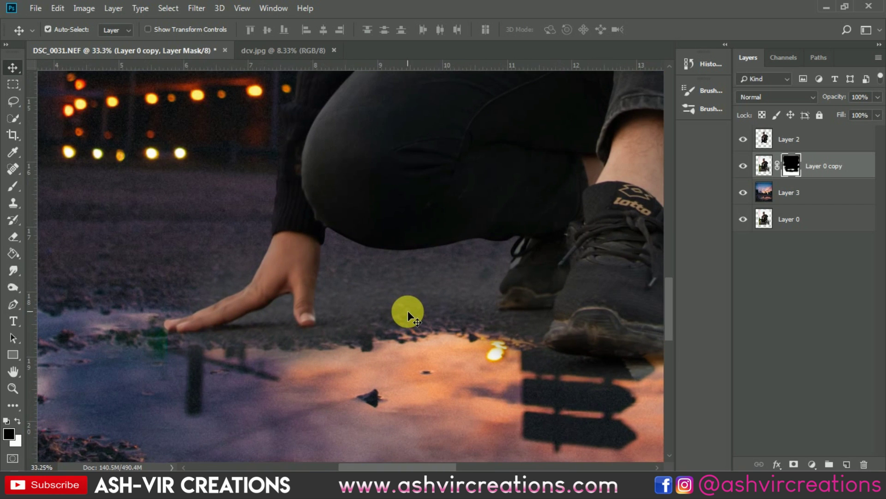
scroll(331, 272, "down", 3)
scroll(350, 278, "down", 3)
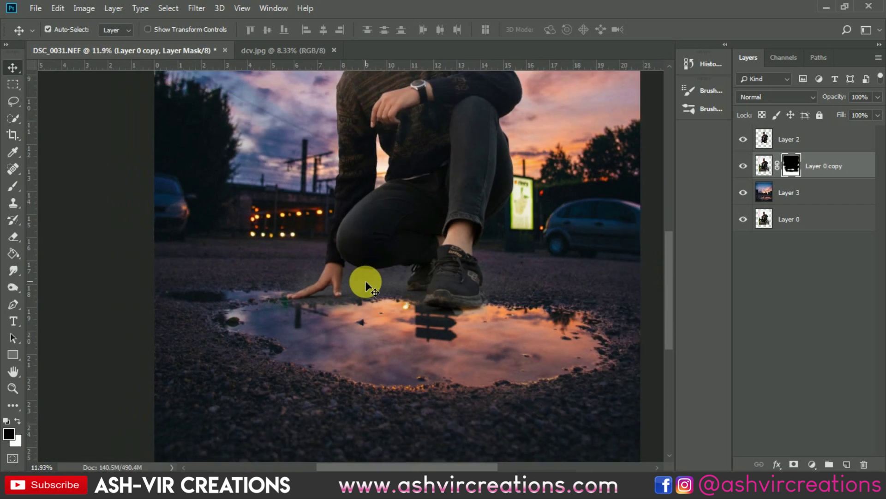
scroll(431, 286, "down", 2)
Step: Select Layer 2 and set its RGB Levels inputs to 4, 1.06 and 242
right_click(381, 211)
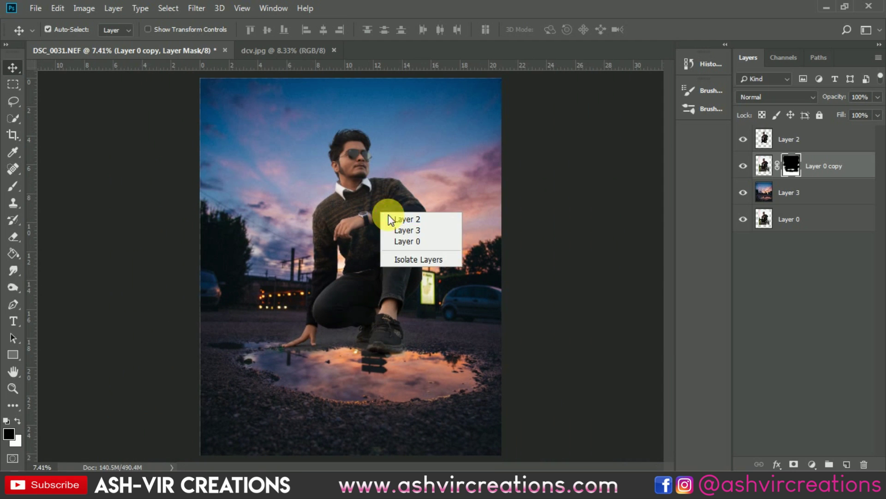
left_click(391, 218)
right_click(825, 139)
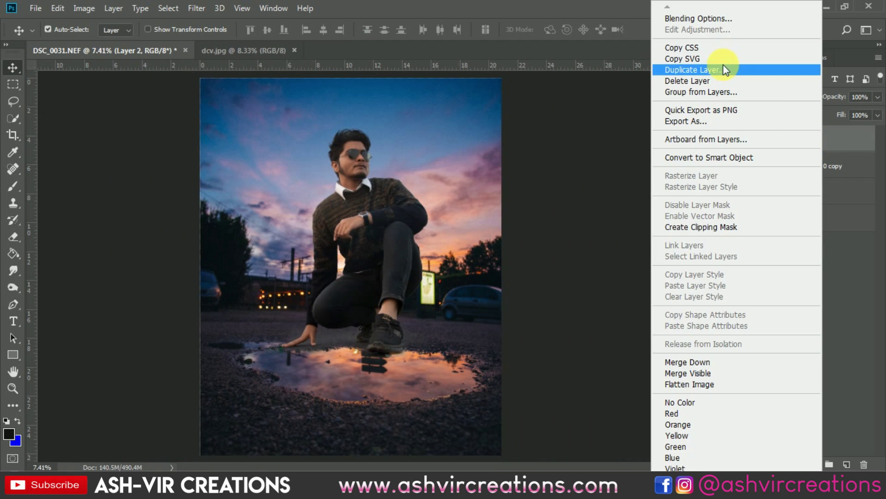
left_click(857, 144)
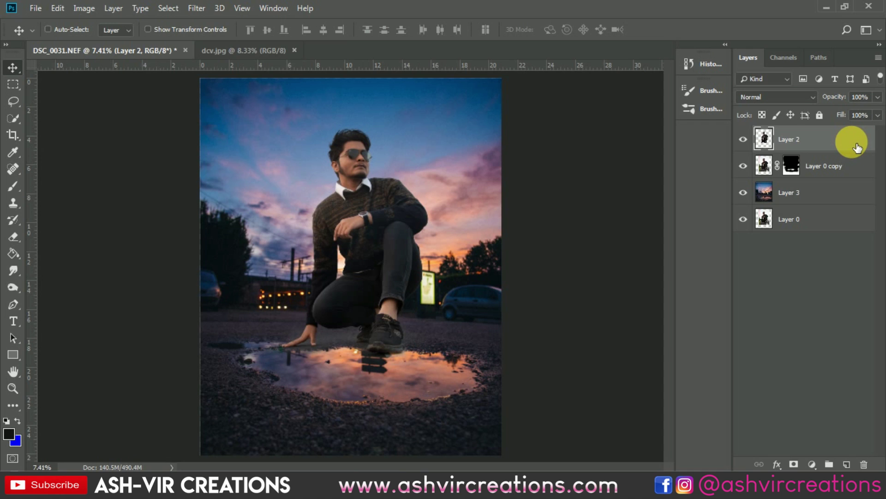
key("ctrl+l")
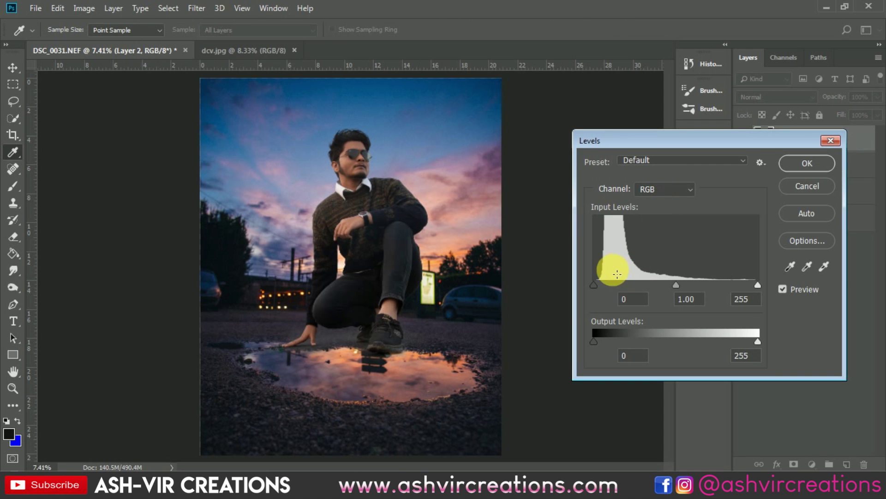
mouse_move(756, 283)
left_mouse_down()
mouse_move(763, 284)
mouse_move(722, 285)
mouse_move(771, 286)
left_mouse_up()
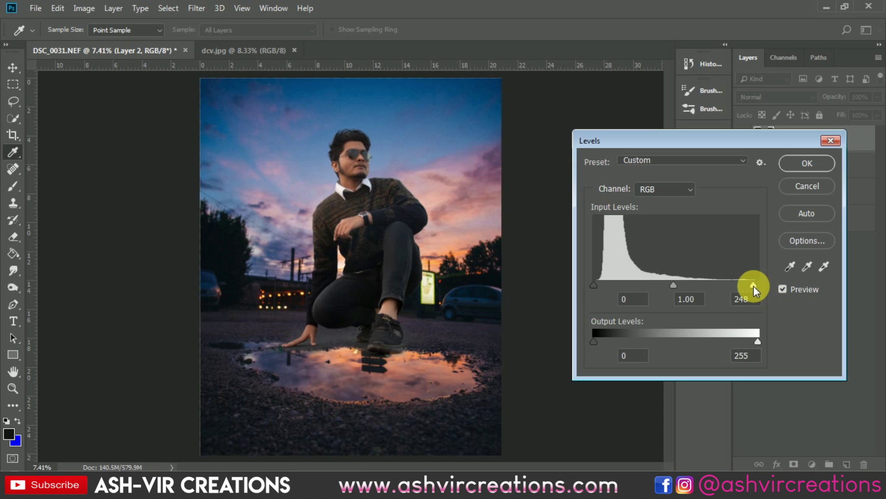
left_click(750, 286)
left_click_drag(597, 283, 596, 284)
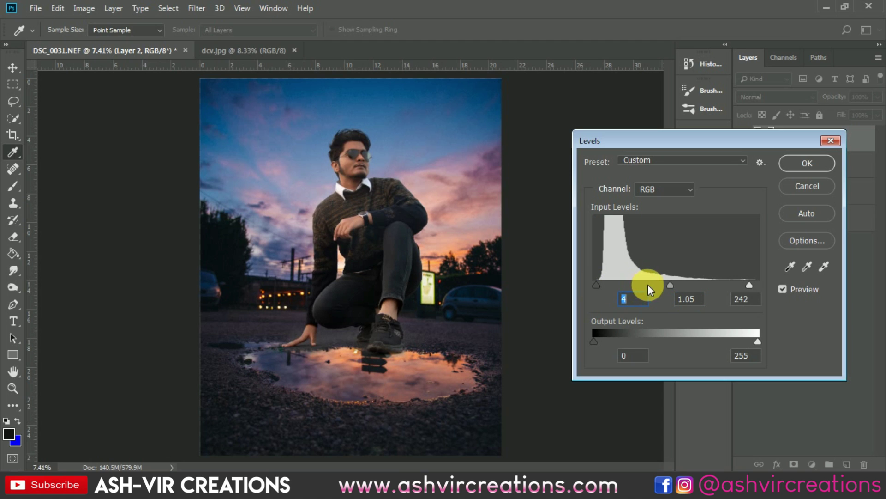
left_click_drag(666, 282, 670, 284)
Step: Compare the man with and without the Levels preview, apply the adjustment and inspect the result
left_click(783, 290)
left_click(783, 290)
left_click(785, 289)
left_click(786, 289)
left_click(786, 289)
left_click(786, 289)
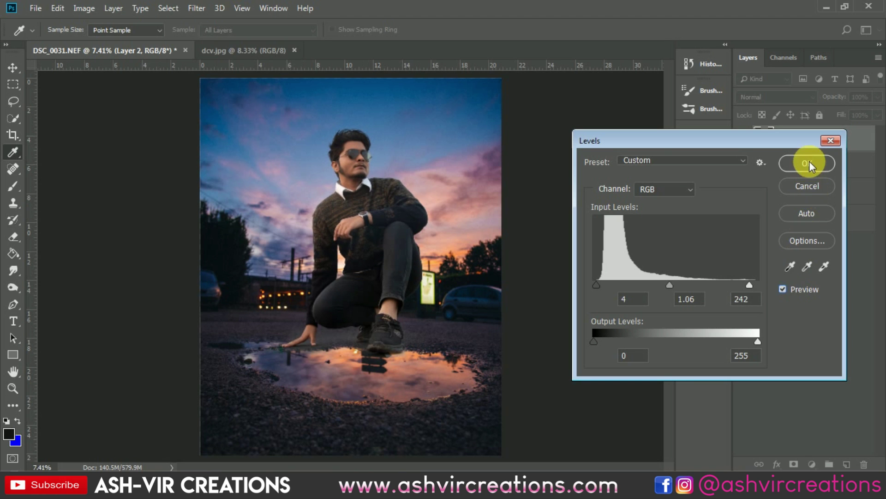
left_click(808, 163)
scroll(348, 182, "up", 8)
scroll(335, 128, "down", 8)
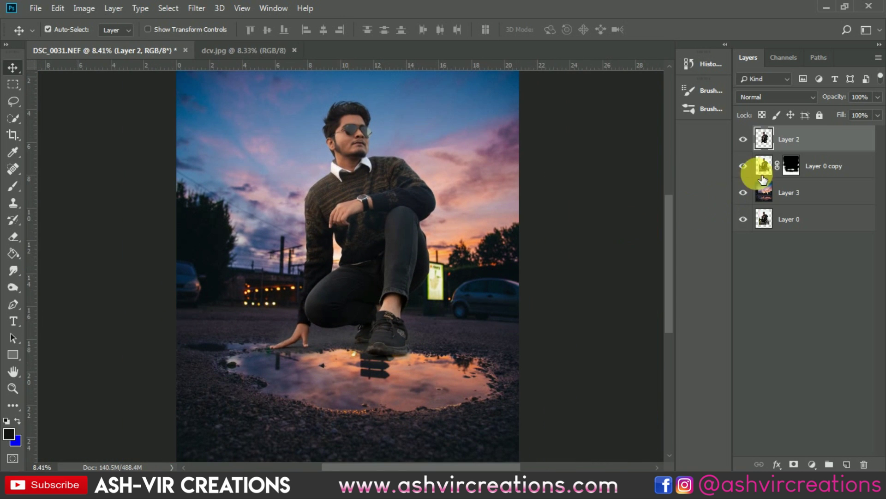
Step: Duplicate Layer 2 within the document under the name Layer 2 copy
right_click(827, 135)
left_click(757, 69)
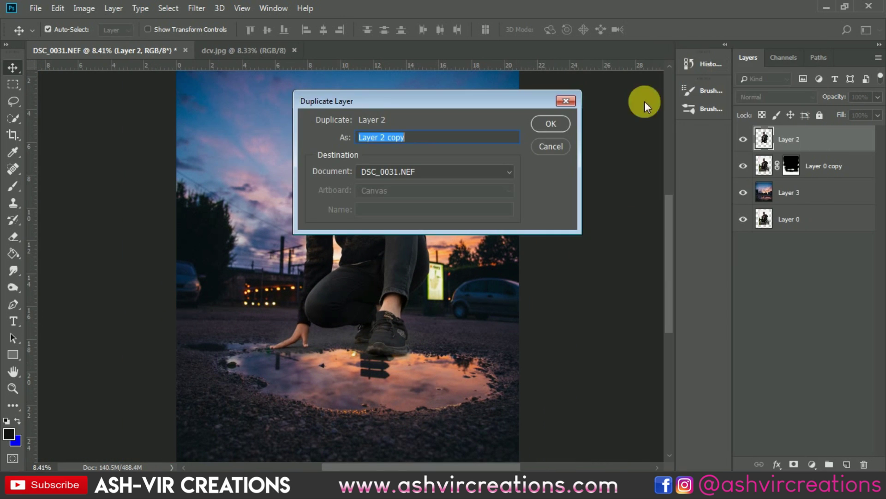
left_click(552, 124)
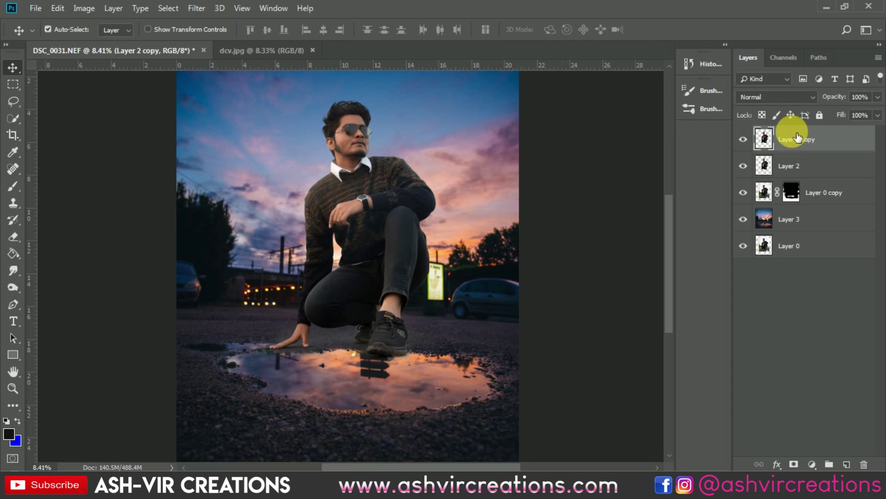
Step: Start a free transform on Layer 2 copy, try flipping it horizontally and undo that flip
left_click(57, 8)
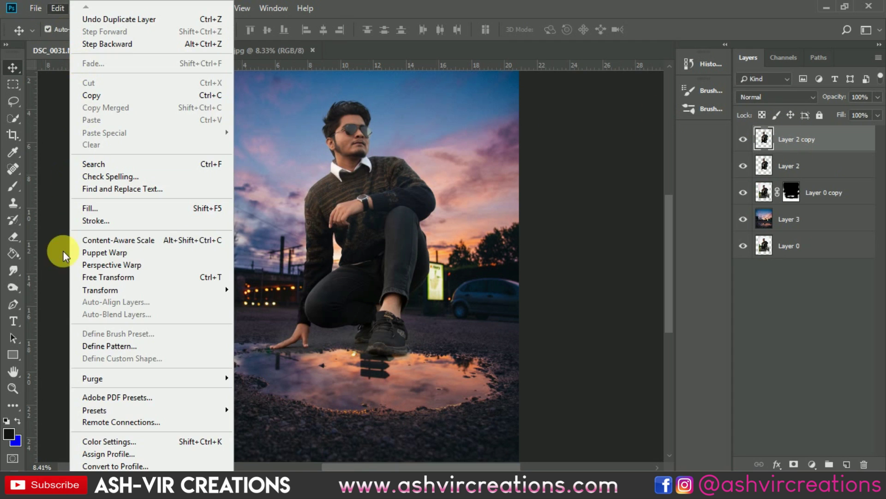
left_click(80, 275)
right_click(381, 182)
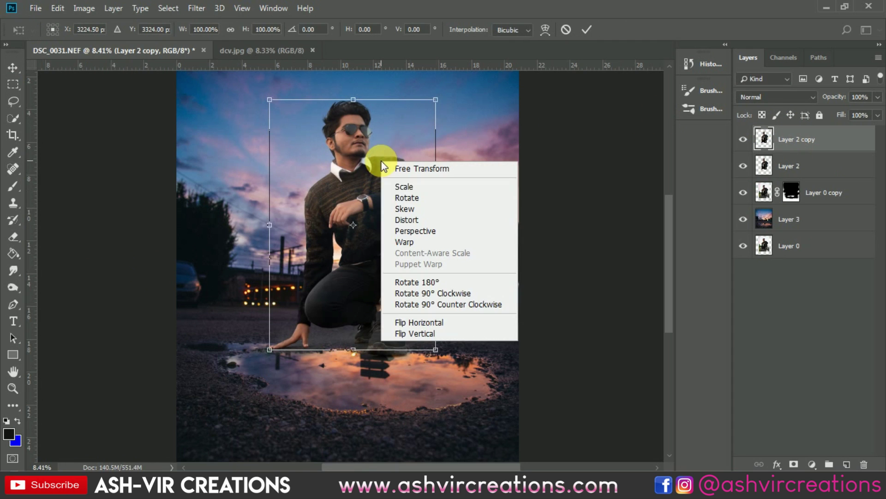
left_click(427, 321)
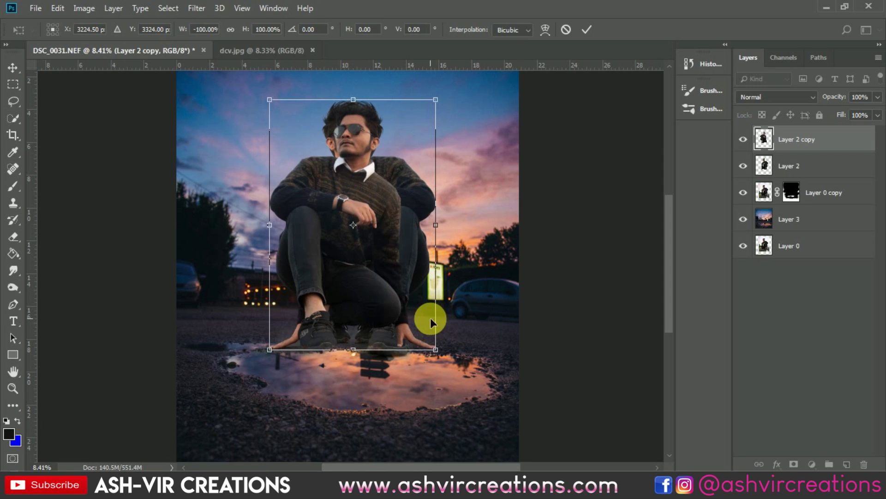
key("ctrl+z")
Step: Flip Layer 2 copy vertically and place it directly beneath the man as his reflection, then apply the transform
right_click(400, 204)
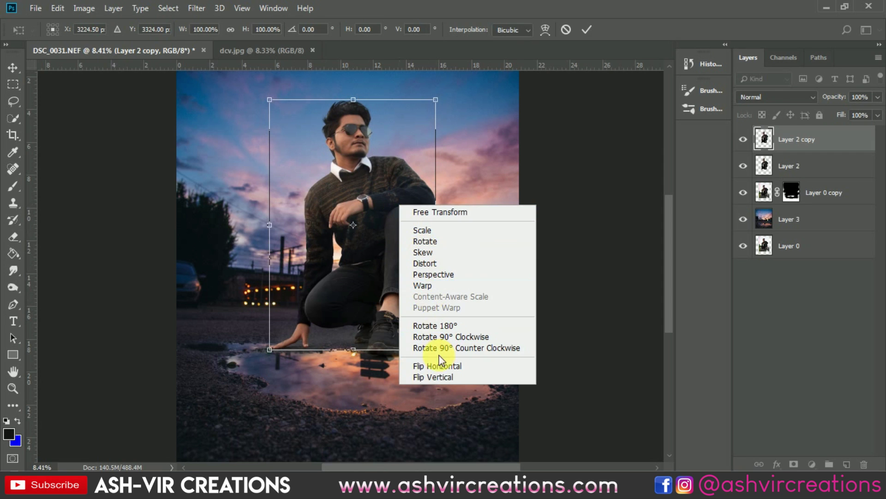
left_click(443, 377)
left_click_drag(376, 154, 372, 396)
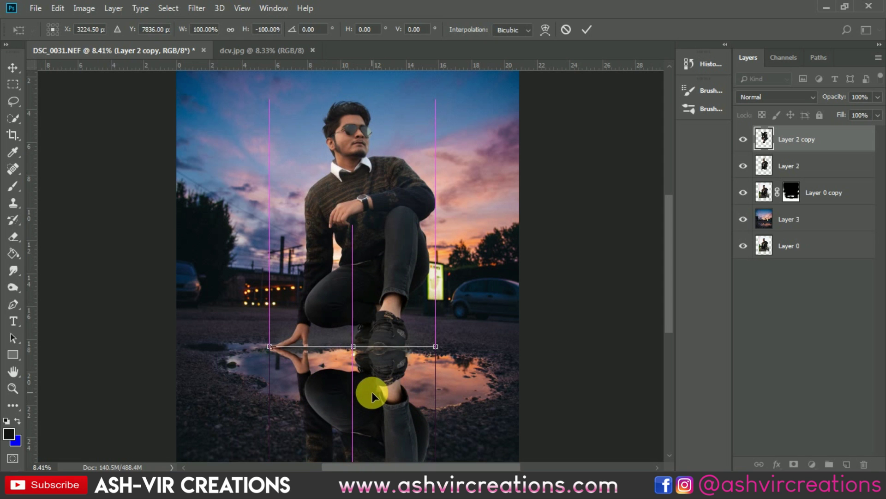
key("Return")
Step: Nudge the flipped copy slightly down so it meets the shoe and hand at the puddle's edge
scroll(378, 371, "up", 4)
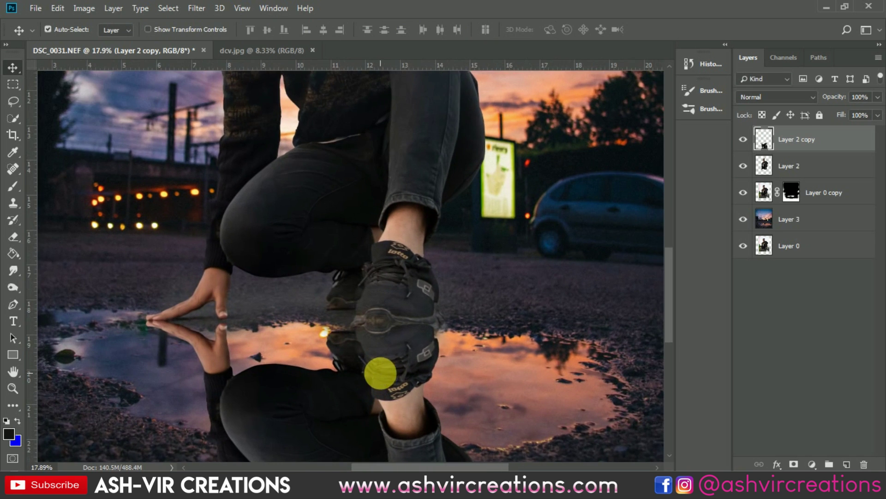
scroll(389, 283, "up", 4)
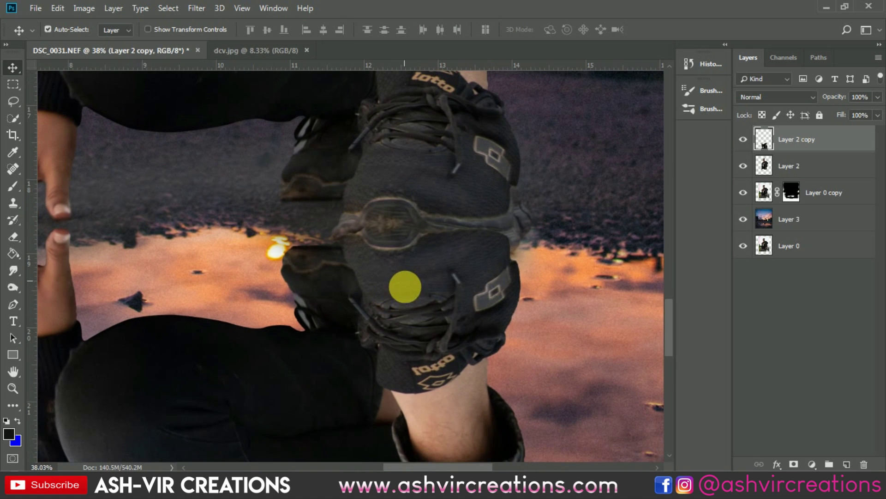
left_click_drag(405, 287, 416, 303)
scroll(417, 304, "down", 3)
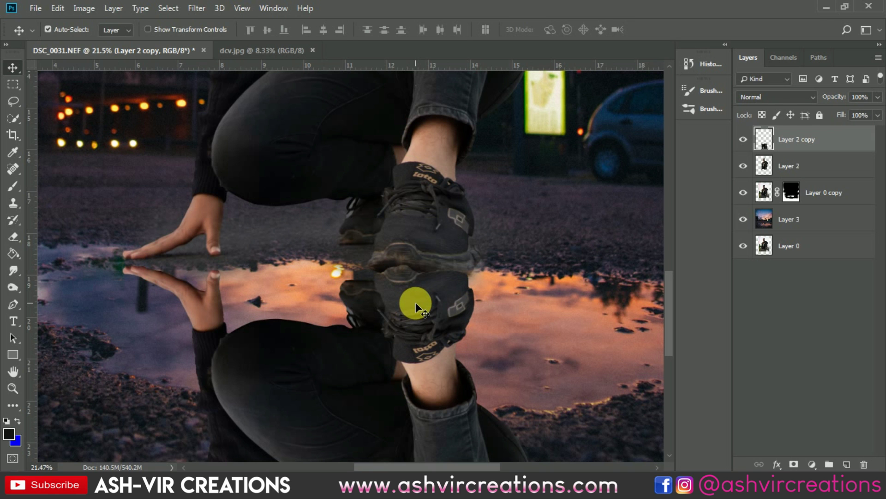
scroll(410, 298, "down", 6)
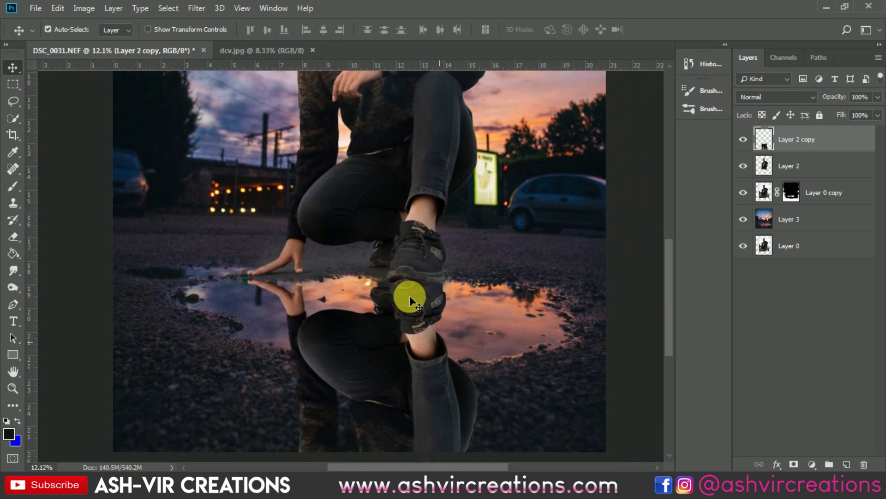
Step: Squash the reflection to 55.83% height from its lower edge, keeping its width at 100%, and apply the transform
scroll(409, 300, "down", 3)
key("ctrl+t")
scroll(410, 305, "down", 2)
left_click_drag(354, 424, 403, 244)
scroll(367, 346, "up", 9)
scroll(395, 272, "up", 5)
scroll(394, 275, "up", 1)
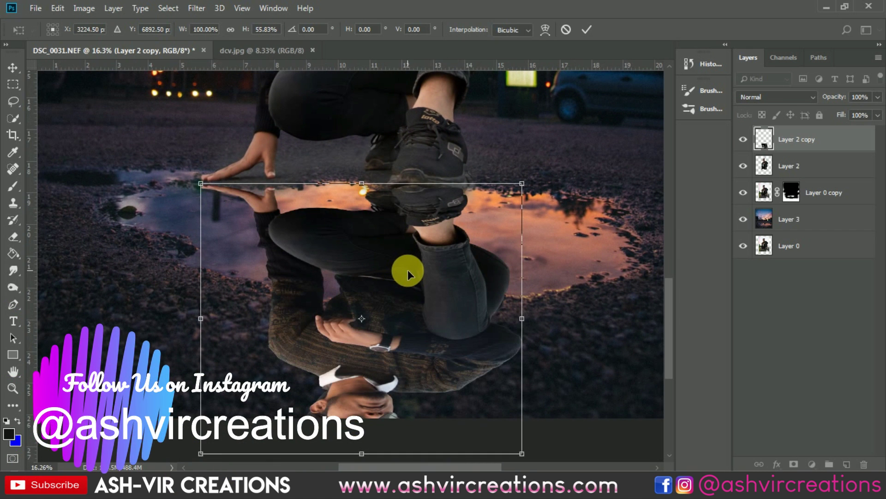
key("Return")
Step: Shorten the reflection a little more with a second free transform at 98.16% height and apply it
scroll(415, 272, "up", 3)
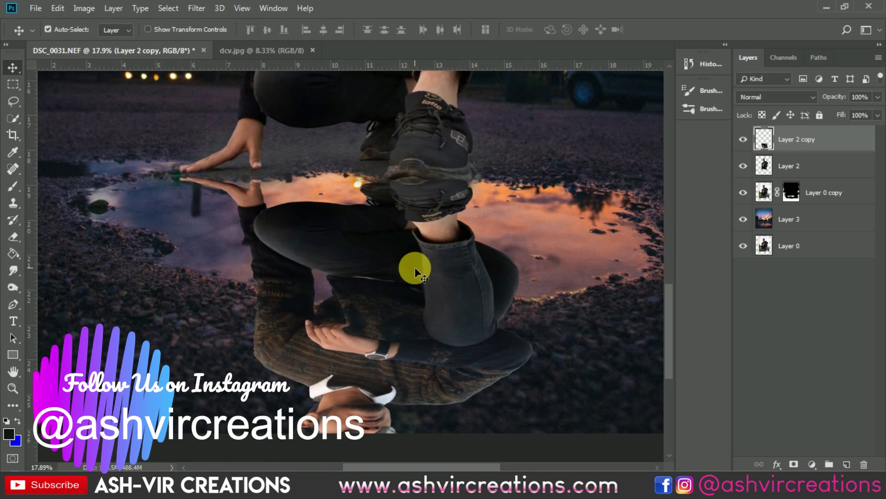
key("ctrl+t")
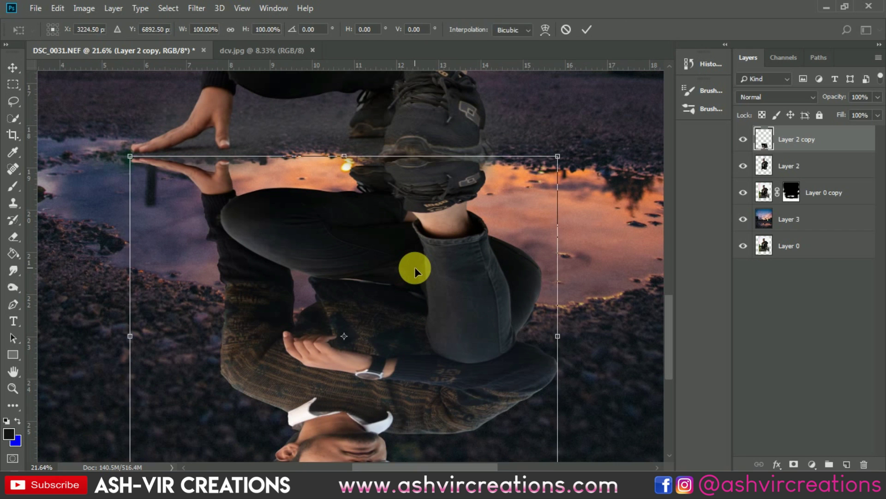
scroll(413, 269, "down", 4)
left_click_drag(366, 436, 366, 433)
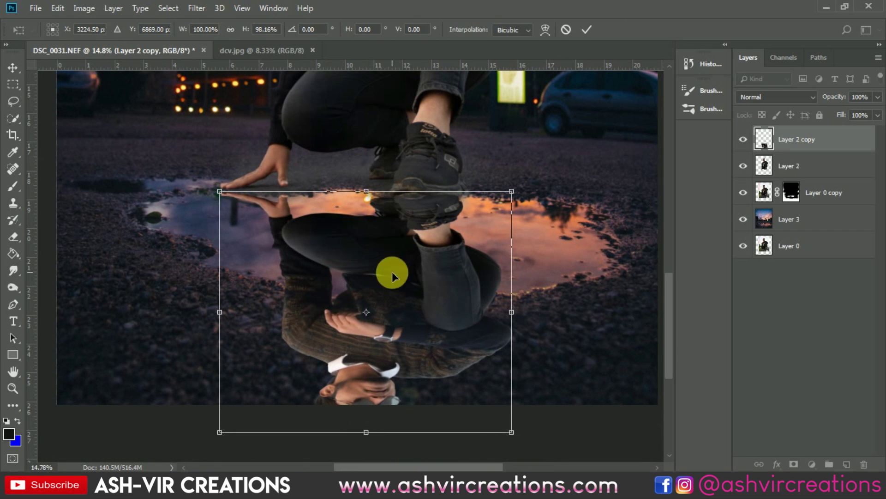
key("Return")
Step: Try the Overlay, Darker Color, Dissolve and Darken blend modes on Layer 2 copy, stopping at Darken
left_click(741, 98)
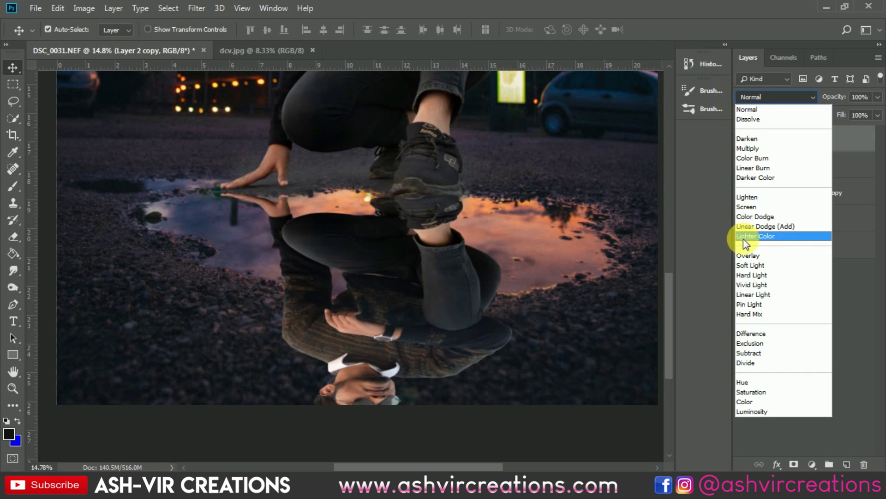
left_click(745, 255)
scroll(754, 102, "up", 4)
scroll(755, 101, "up", 2)
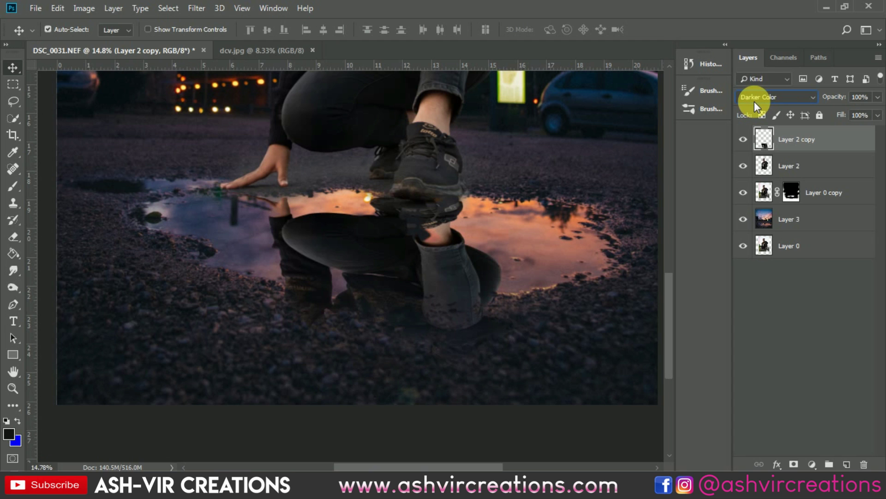
scroll(754, 101, "up", 1)
scroll(755, 101, "down", 1)
scroll(760, 102, "up", 5)
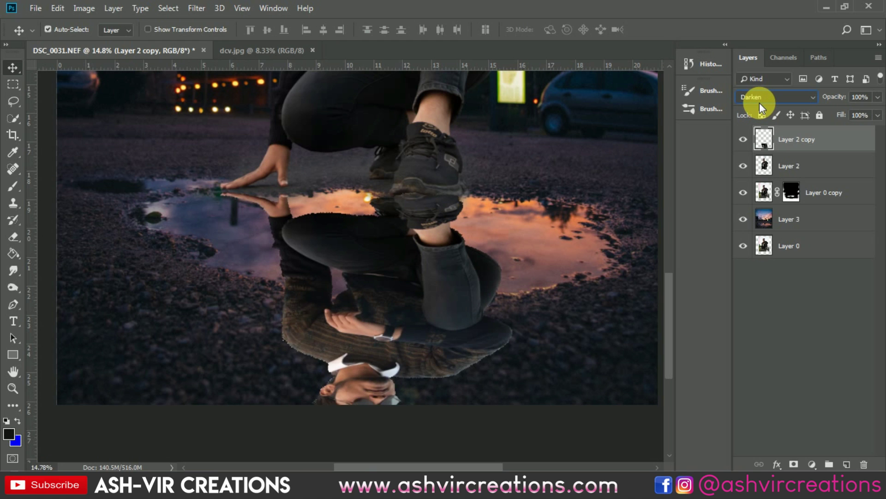
scroll(759, 103, "down", 1)
scroll(760, 103, "up", 2)
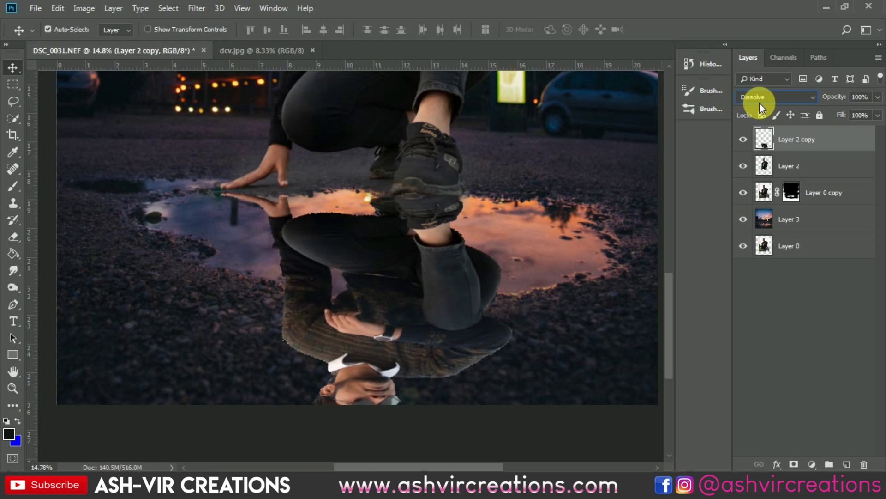
scroll(760, 102, "down", 1)
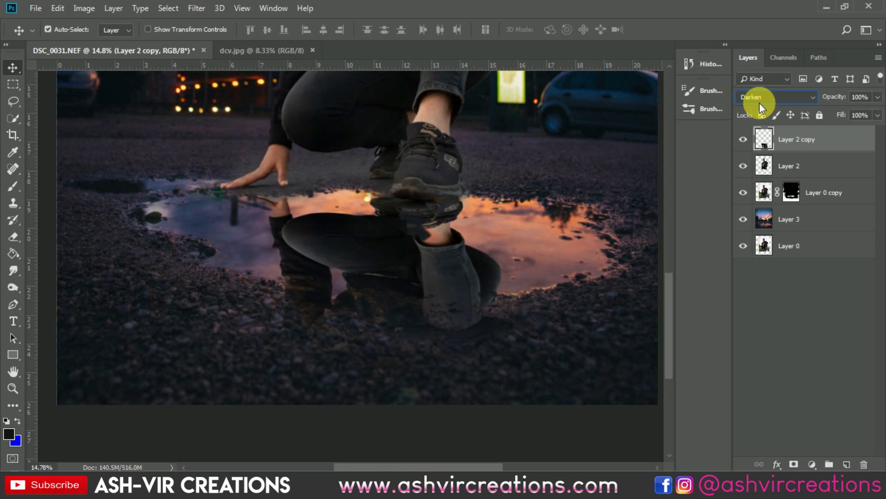
Step: Toggle the visibility of Layer 2 copy to compare the puddle with and without the reflection
left_click(744, 143)
left_click(743, 143)
left_click(744, 142)
left_click(743, 143)
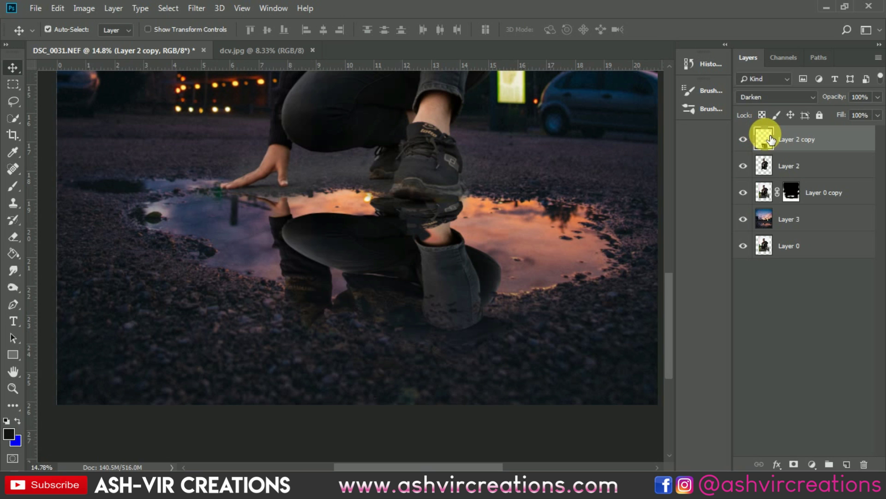
Step: Switch Layer 2 copy between the Normal and Darken blend modes and settle on Normal
left_click(766, 98)
left_click(765, 111)
left_click_drag(831, 96, 848, 105)
left_click(787, 97)
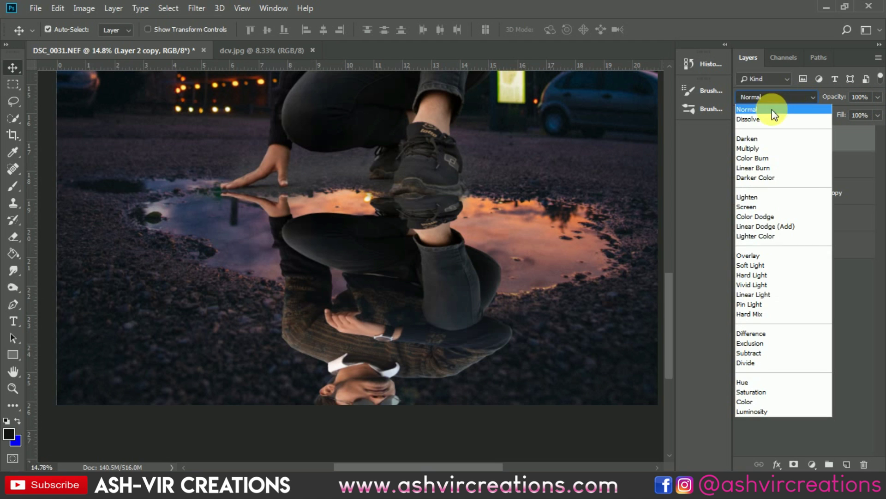
left_click(762, 139)
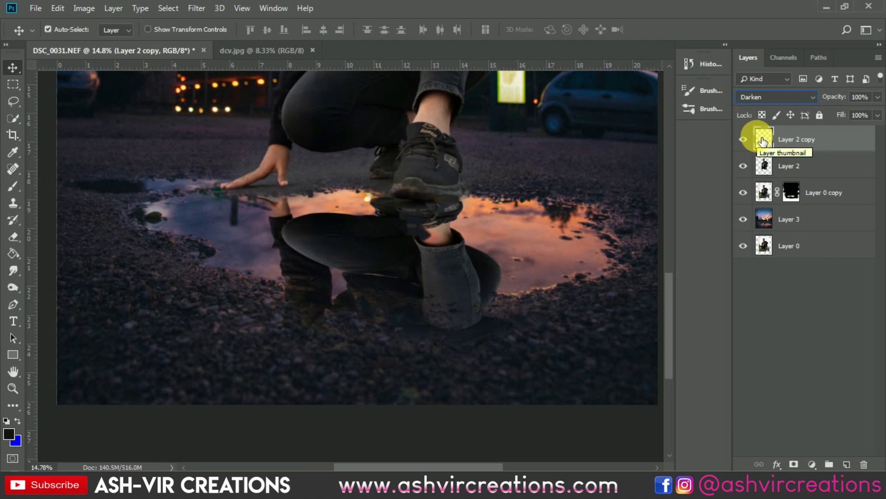
left_click(744, 97)
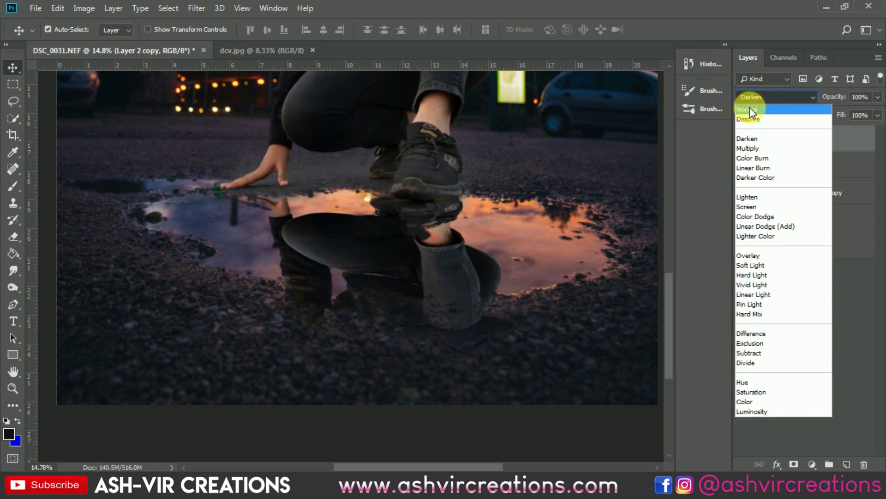
left_click(749, 109)
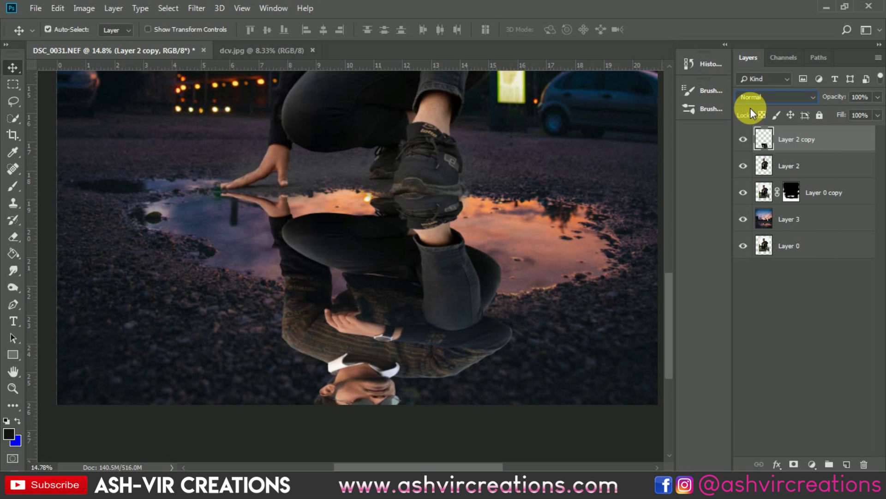
Step: Apply a Motion Blur to the reflection with an angle of 0° and a distance of 49 pixels
left_click(194, 10)
mouse_move(204, 153)
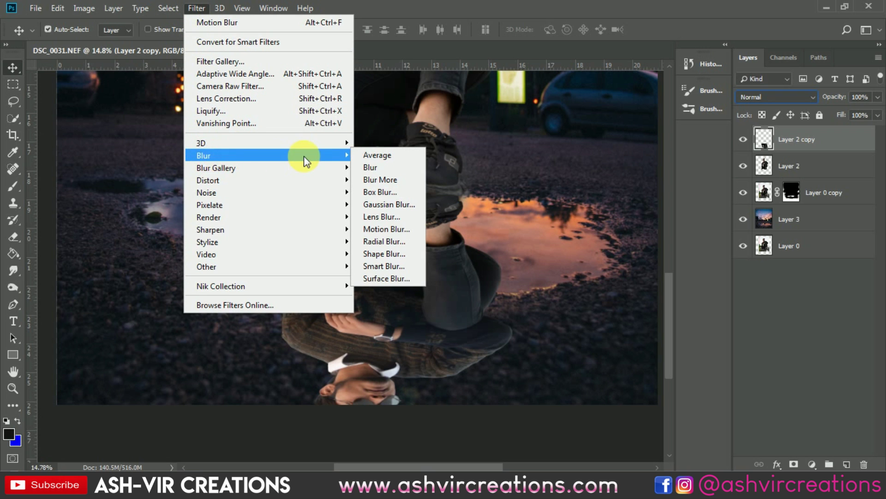
left_click(388, 230)
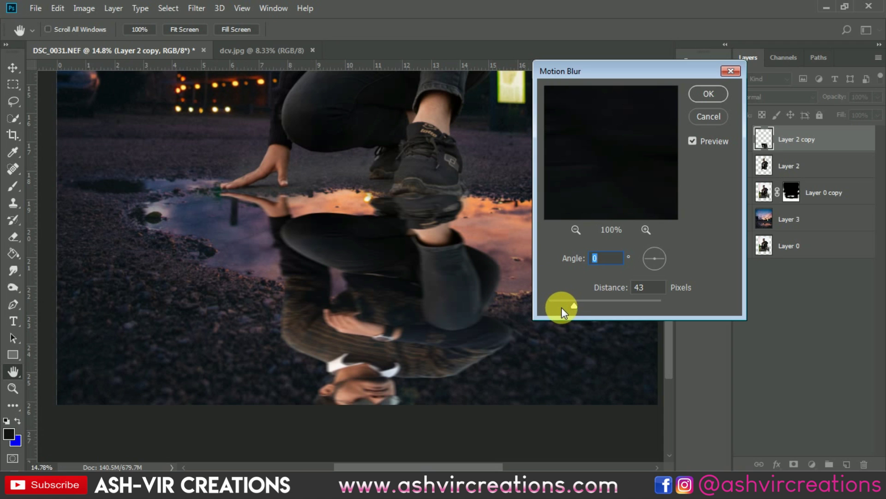
left_click_drag(577, 308, 579, 308)
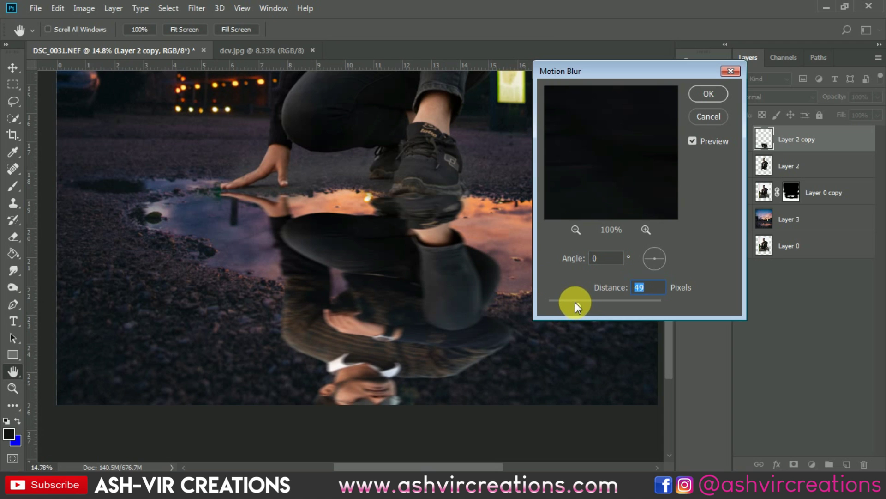
left_click(699, 94)
key("v")
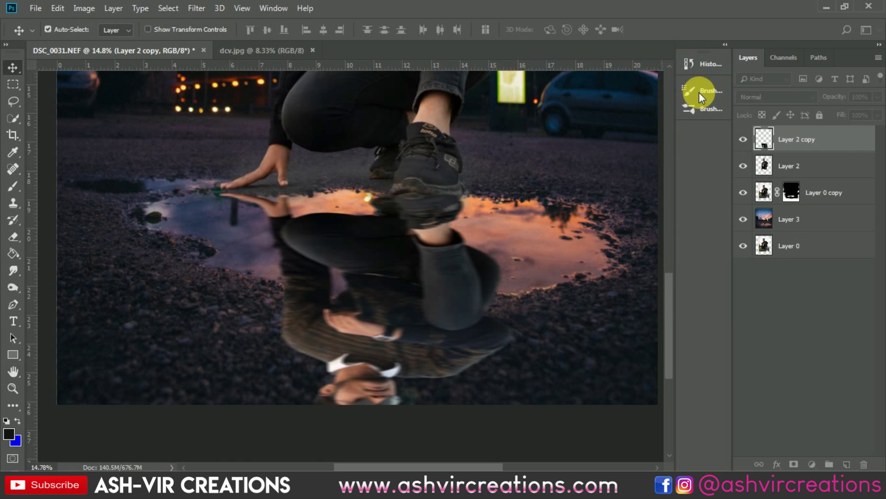
Step: Add a layer mask to Layer 2 copy
scroll(554, 212, "down", 5)
scroll(484, 206, "up", 2)
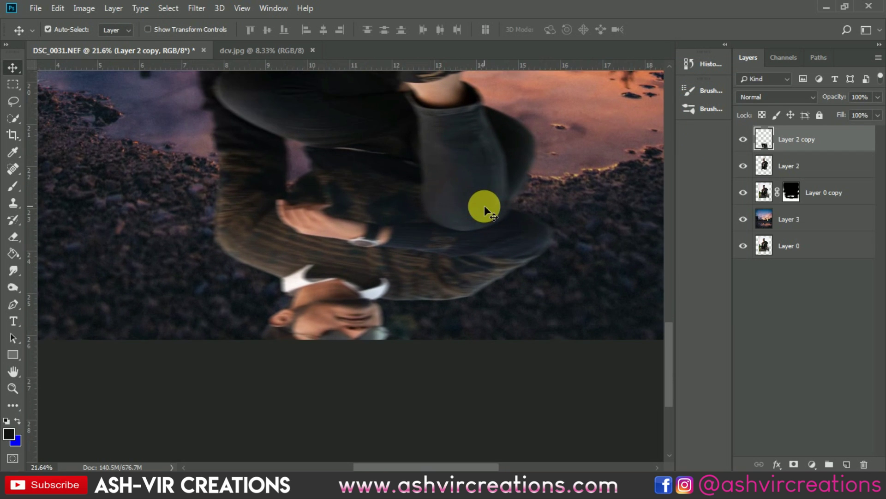
left_click(802, 466)
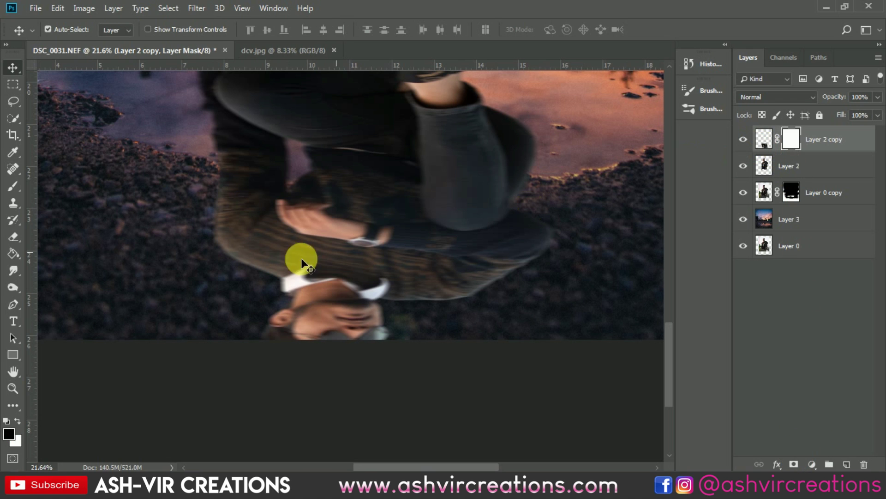
Step: Paint black on the mask with a soft 700 px brush to hide the reflected head and torso over the gravel
left_click(13, 186)
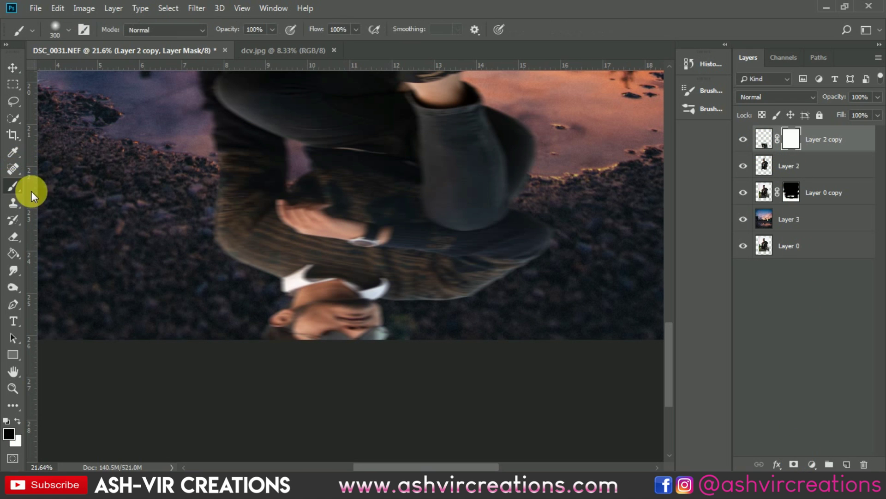
key("bracketright")
key("bracketright")
key("bracketright")
key("bracketright")
key("bracketright")
key("bracketleft")
key("bracketleft")
mouse_move(198, 236)
left_mouse_down()
mouse_move(301, 273)
mouse_move(318, 303)
left_mouse_up()
mouse_move(357, 341)
left_mouse_down()
mouse_move(458, 376)
mouse_move(542, 363)
mouse_move(361, 319)
mouse_move(538, 320)
mouse_move(407, 369)
mouse_move(574, 362)
mouse_move(616, 289)
left_mouse_up()
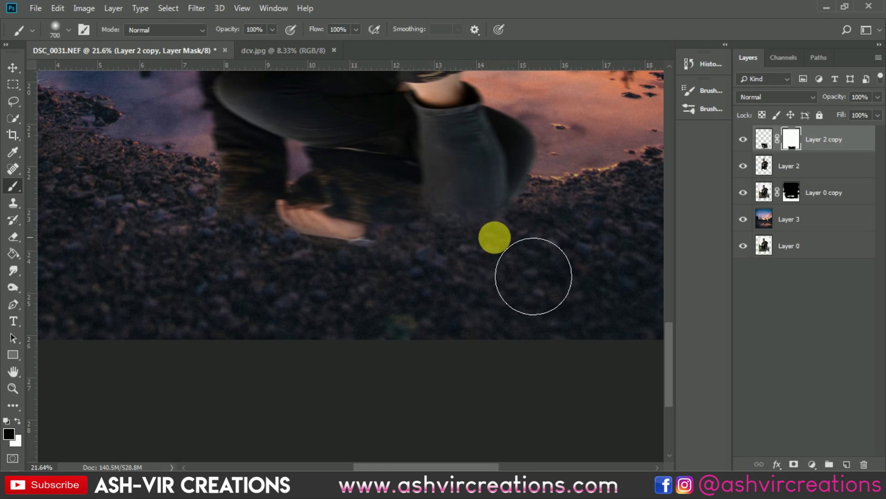
Step: Reduce the brush size to 400 px and lower the opacity of Layer 2 copy to 39%
scroll(539, 283, "up", 3)
key("bracketleft")
key("bracketleft")
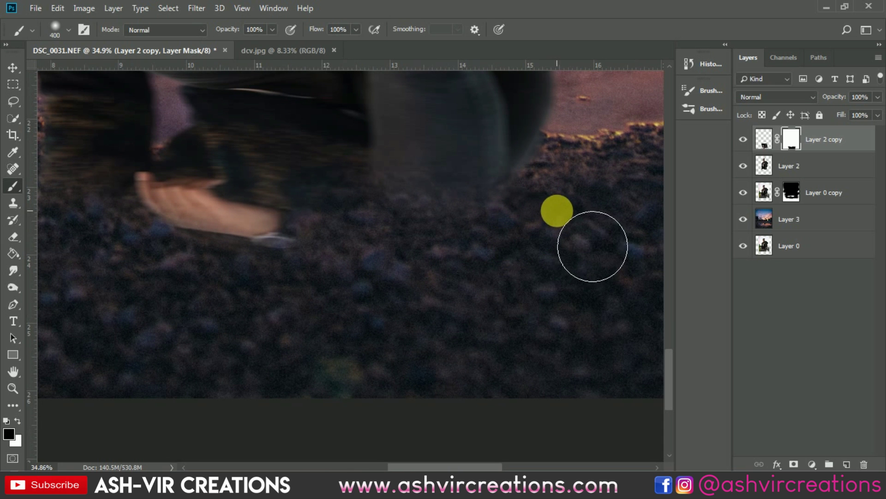
left_click_drag(845, 98, 804, 101)
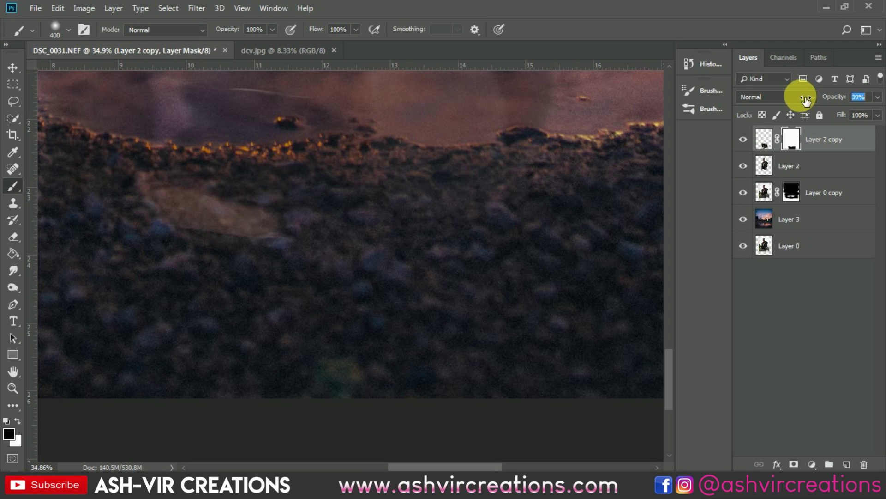
Step: Mask out the remaining reflected hand and clothing on the gravel below the puddle with a 250 px brush
key("bracketleft")
key("bracketleft")
key("bracketright")
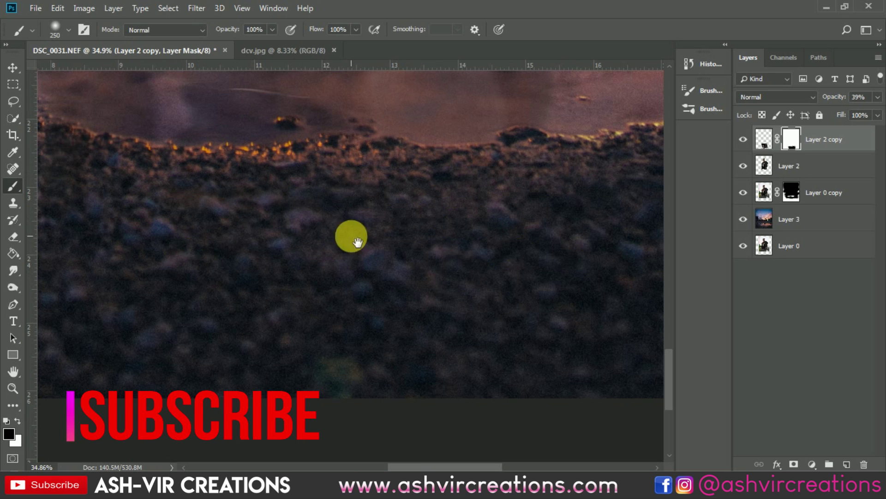
left_click_drag(373, 243, 662, 290)
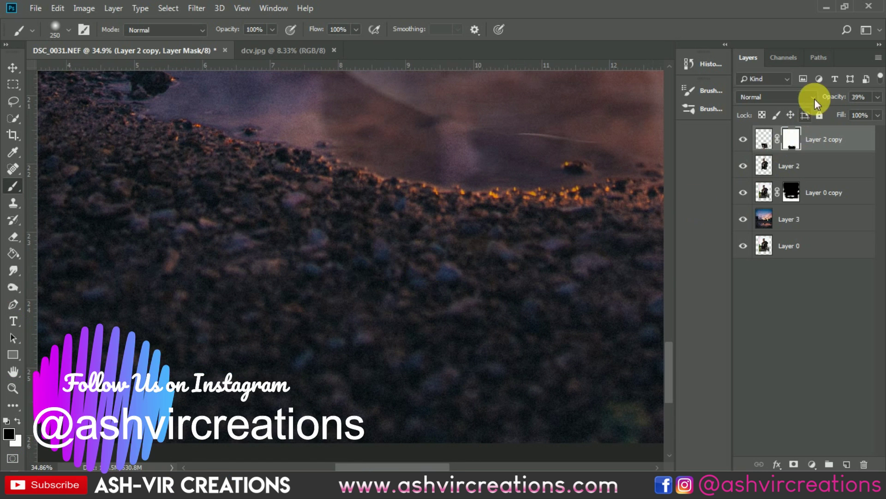
Step: Set the opacity of Layer 2 copy to 100% and mask out the reflection remnants on the gravel with a 250 px brush
key("Return")
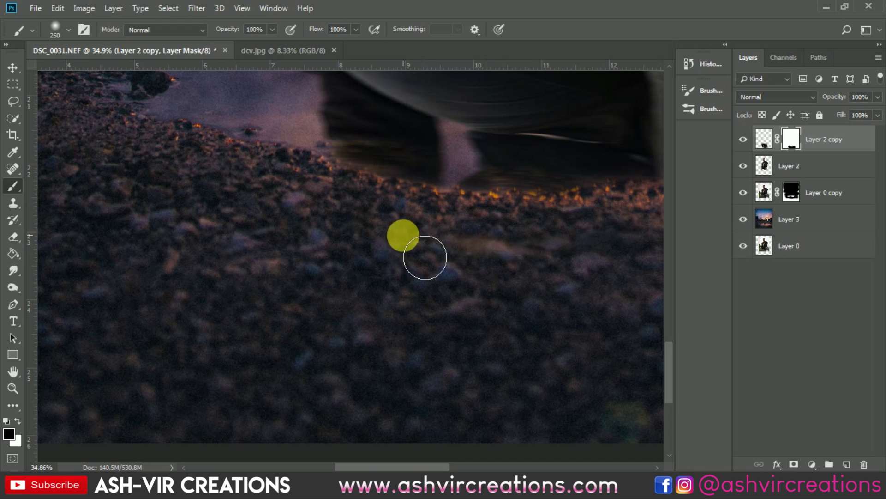
left_click_drag(516, 255, 398, 262)
left_click_drag(608, 260, 463, 251)
left_click_drag(615, 261, 471, 337)
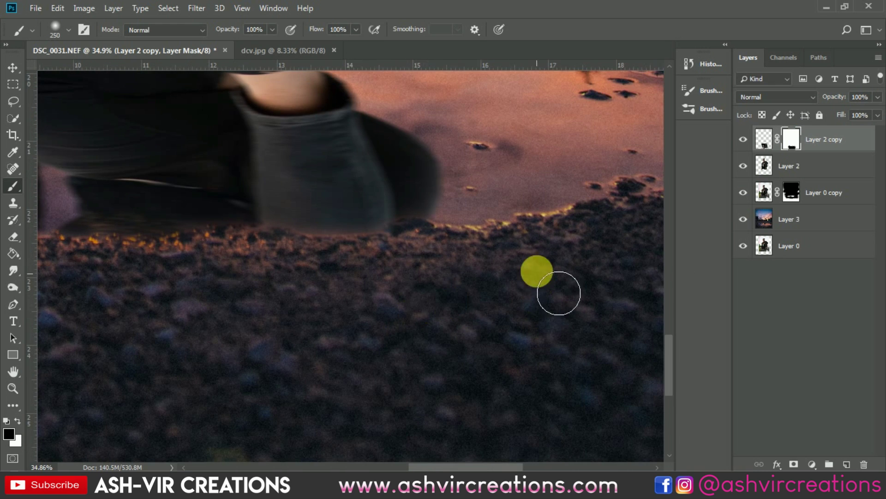
left_click_drag(339, 293, 533, 299)
Step: Refine the mask in black along the puddle's lower gravel rim beneath the reflection with a 150 px brush
scroll(283, 273, "up", 7)
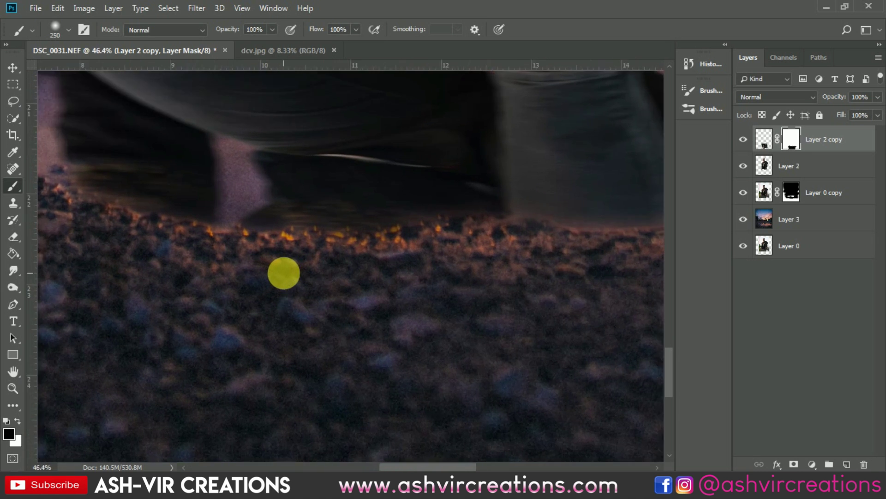
key("bracketleft")
key("bracketleft")
key("bracketleft")
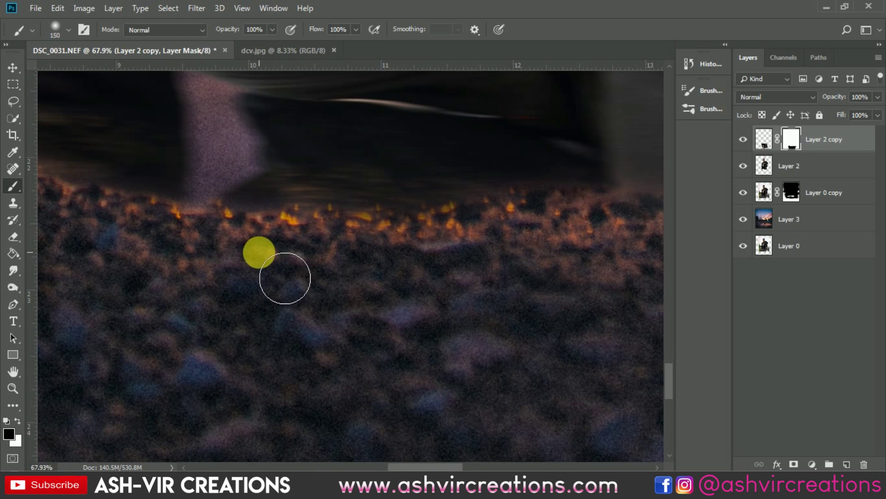
left_click_drag(481, 287, 331, 305)
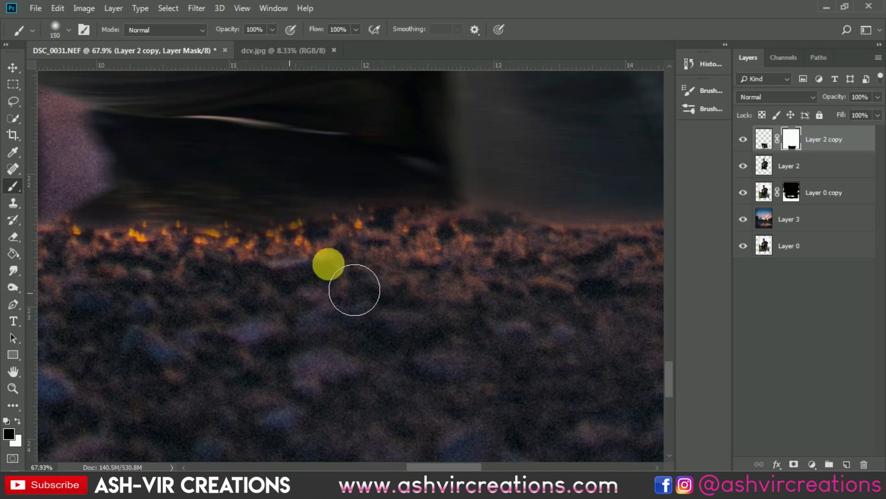
left_click_drag(623, 320, 423, 311)
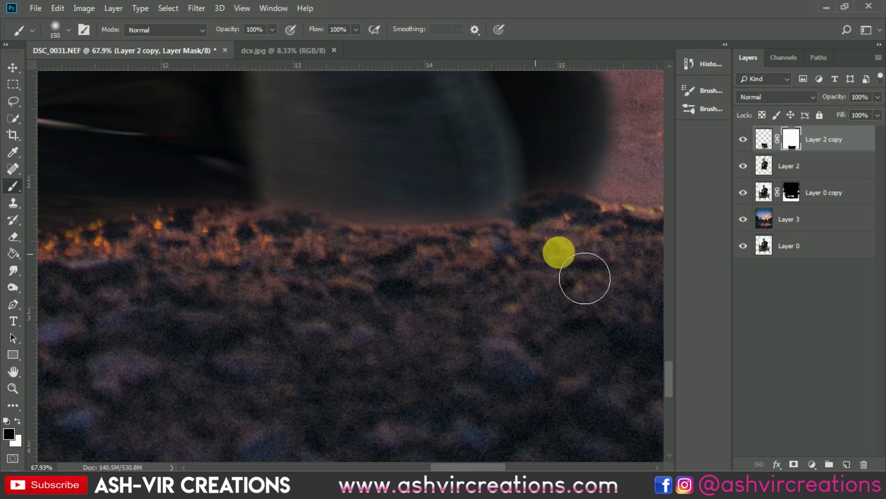
left_click_drag(546, 224, 534, 237)
left_click_drag(207, 338, 582, 363)
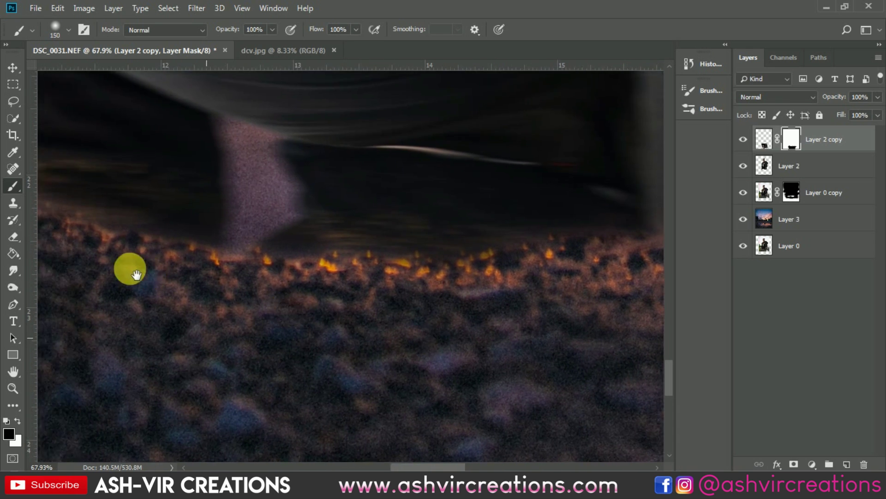
left_click_drag(141, 276, 462, 282)
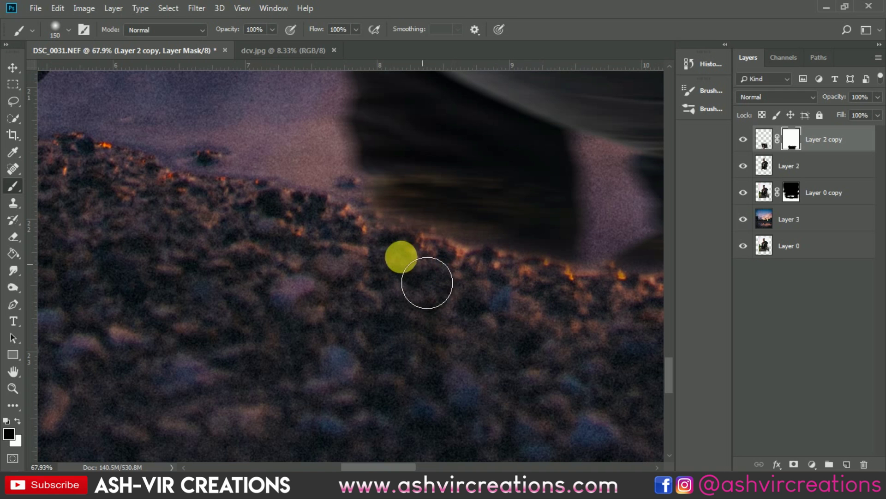
Step: Paint white on the mask along the puddle's near rim to bring back the reflection's lower edge
left_click(17, 421)
left_click_drag(322, 251, 279, 316)
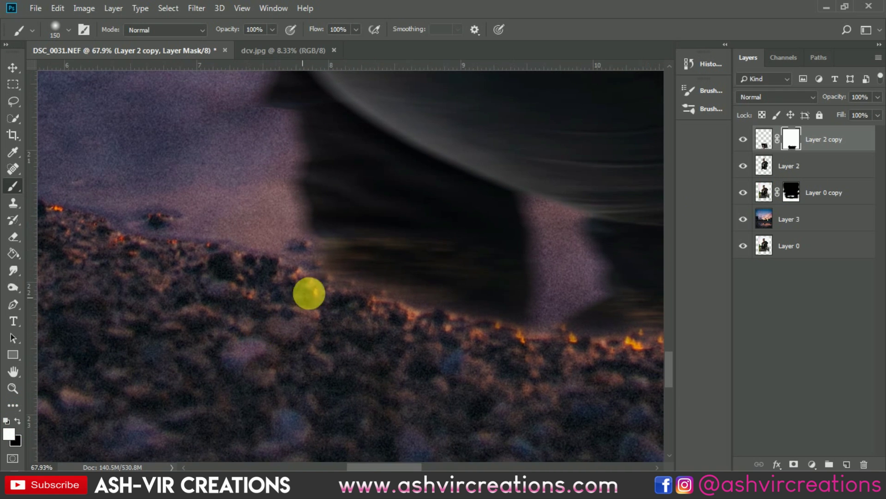
mouse_move(410, 297)
left_mouse_down()
mouse_move(568, 321)
mouse_move(581, 332)
left_mouse_up()
mouse_move(582, 287)
left_mouse_down()
mouse_move(297, 261)
mouse_move(368, 280)
mouse_move(488, 280)
mouse_move(236, 283)
left_mouse_up()
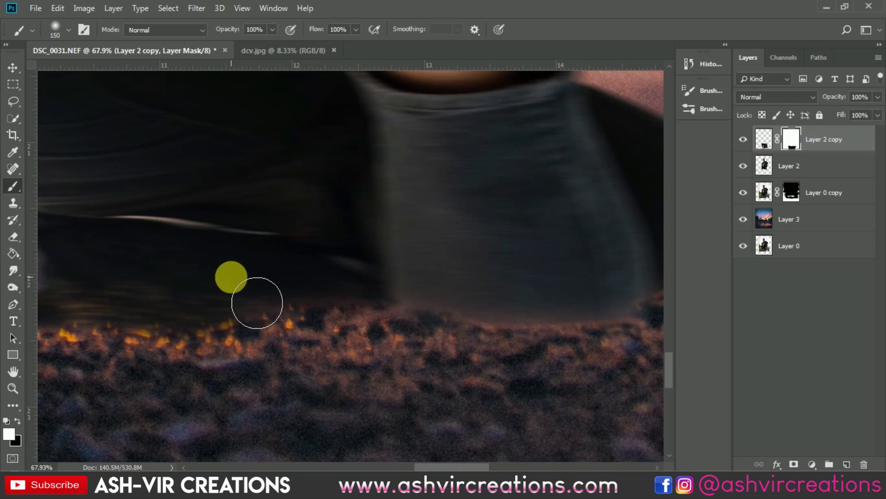
mouse_move(266, 324)
left_mouse_down()
mouse_move(433, 289)
mouse_move(482, 295)
mouse_move(401, 313)
mouse_move(498, 297)
mouse_move(589, 331)
left_mouse_up()
left_click_drag(546, 286, 513, 278)
mouse_move(527, 248)
left_mouse_down()
mouse_move(201, 252)
mouse_move(277, 273)
mouse_move(366, 248)
mouse_move(337, 244)
left_mouse_up()
mouse_move(377, 286)
left_mouse_down()
mouse_move(43, 98)
mouse_move(48, 119)
left_mouse_up()
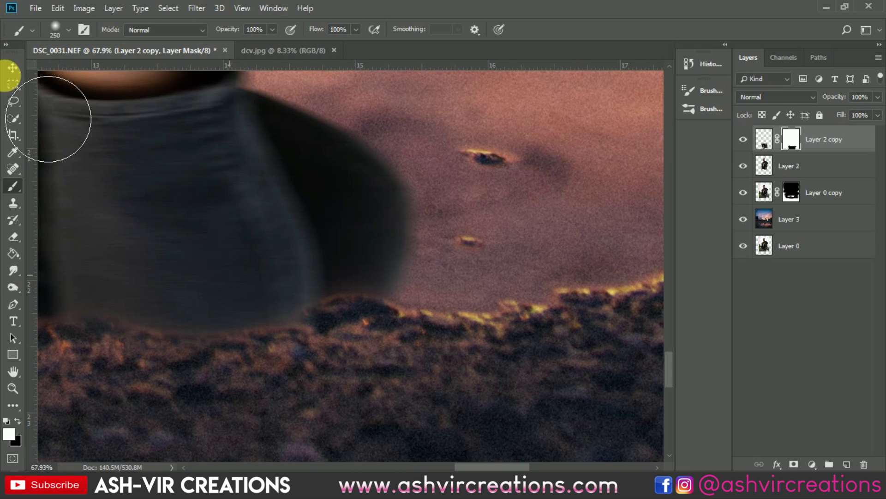
Step: Compare the whole composite with Layer 2 copy hidden and shown, and examine the reflection in the puddle
scroll(48, 118, "down", 4)
left_click(15, 69)
scroll(194, 239, "down", 4)
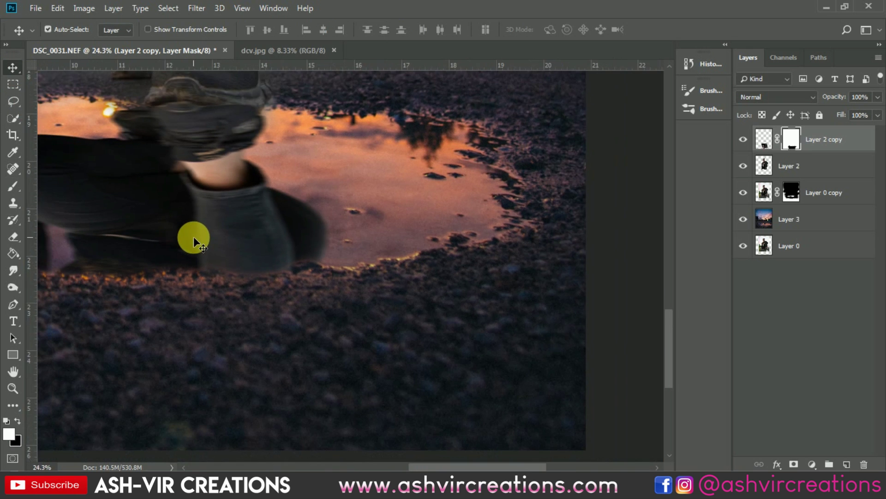
scroll(194, 238, "down", 4)
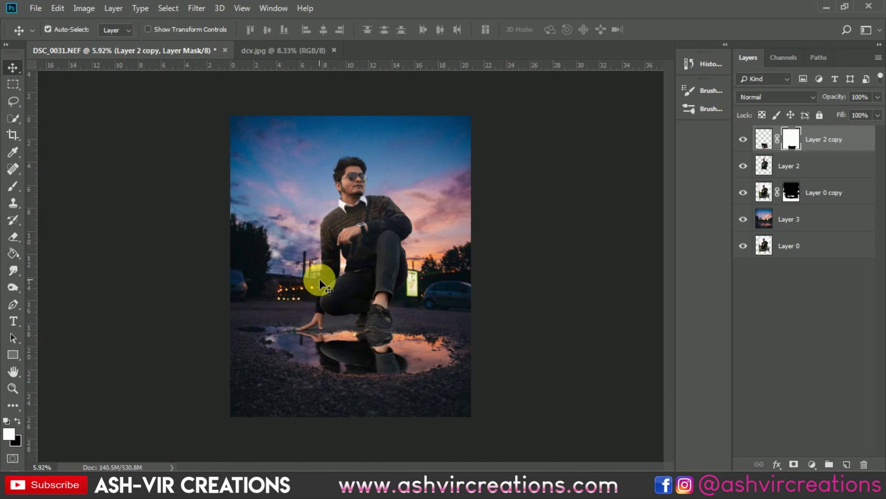
scroll(362, 380, "up", 5)
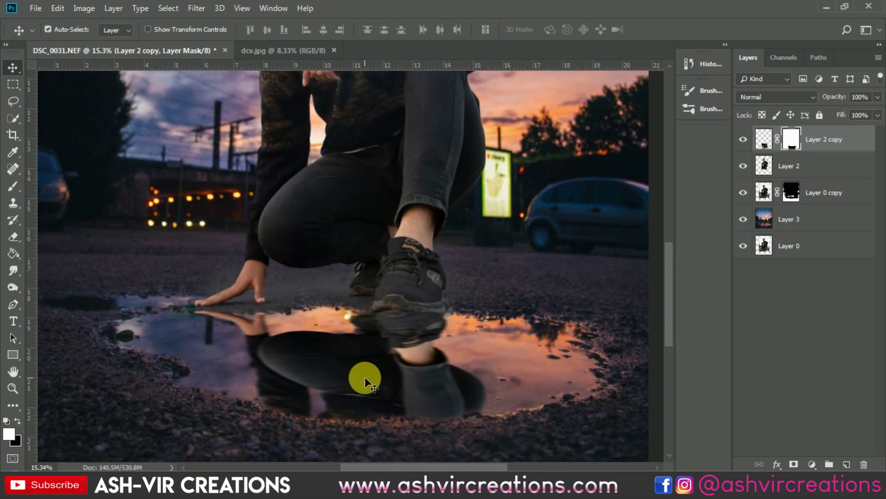
left_click(744, 139)
left_click(745, 139)
left_click(744, 139)
left_click(744, 139)
scroll(336, 378, "up", 2)
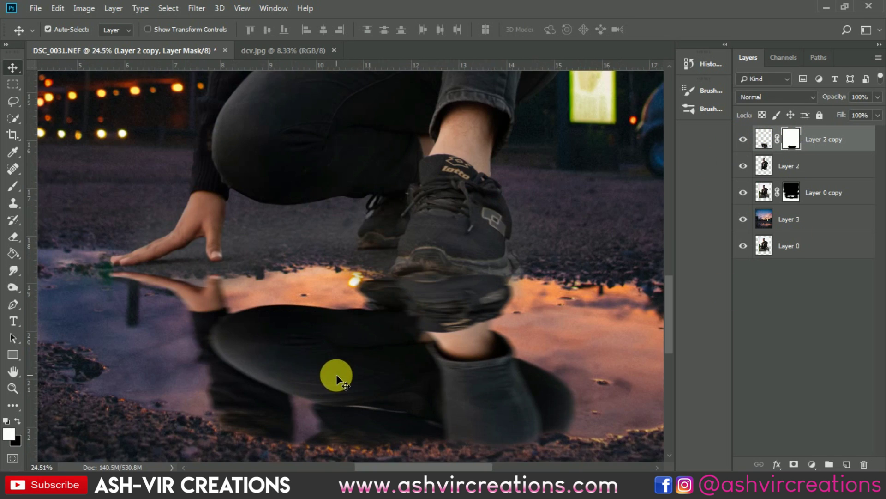
scroll(340, 378, "up", 1)
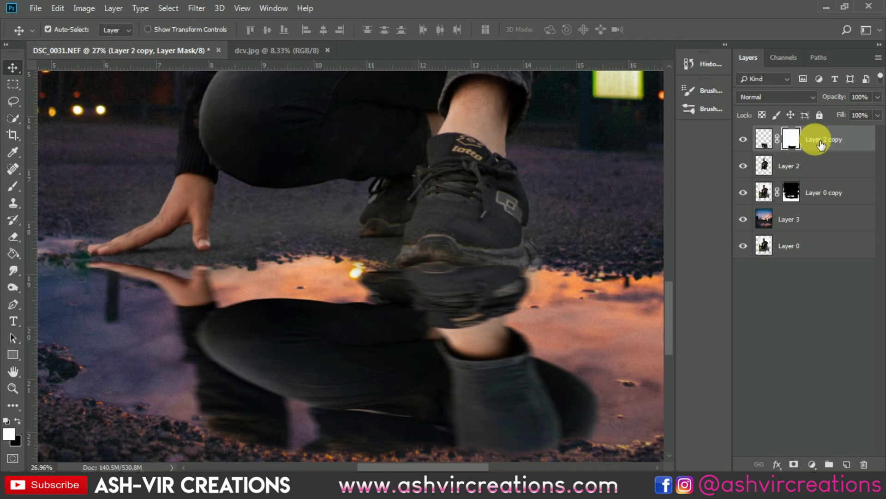
Step: Move Layer 2 copy below Layer 2 and Layer 0 copy, and compare the image with the reflection hidden and shown
left_click_drag(820, 175, 818, 177)
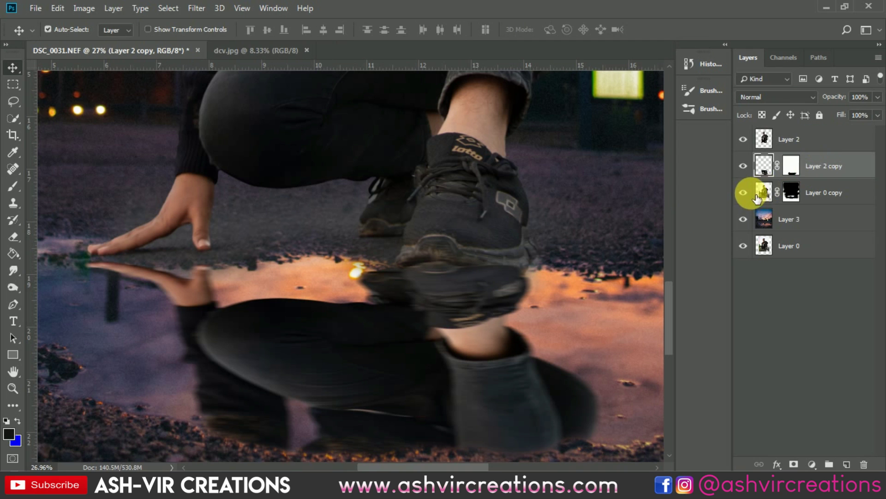
left_click_drag(838, 198, 837, 202)
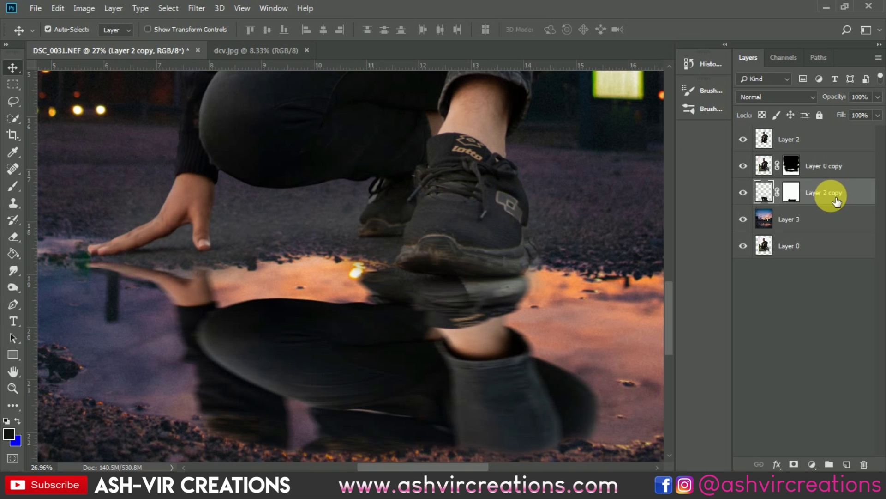
left_click(747, 196)
left_click(748, 196)
left_click(747, 196)
left_click(747, 196)
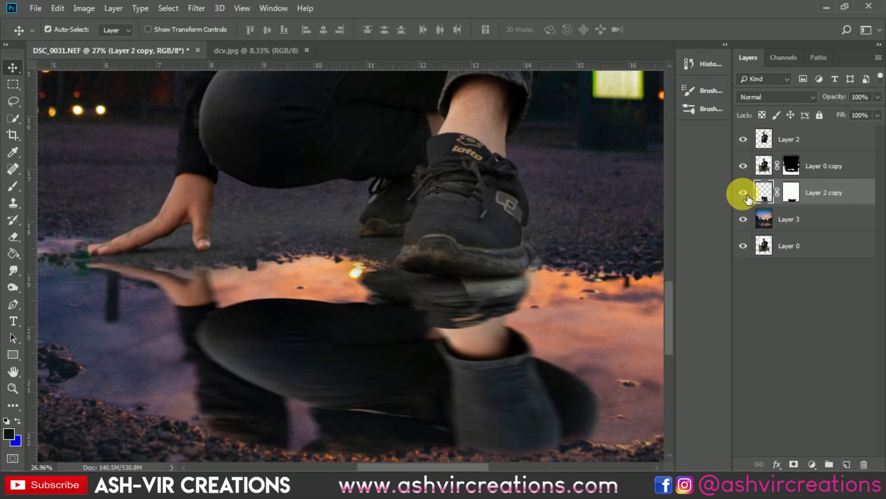
Step: Examine how the hand and shoe meet their reflections at the puddle's far edge, comparing with Layer 2 copy hidden
scroll(432, 282, "up", 3)
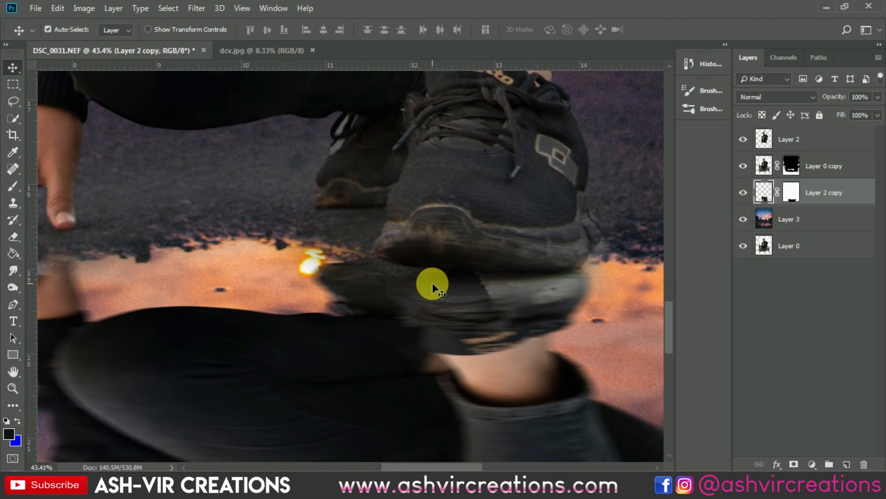
scroll(432, 282, "down", 8)
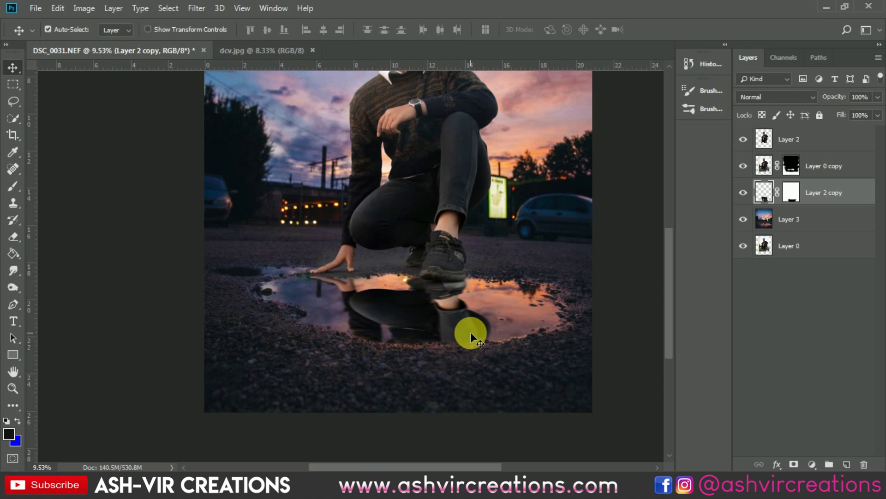
scroll(470, 331, "up", 5)
left_click_drag(454, 260, 445, 281)
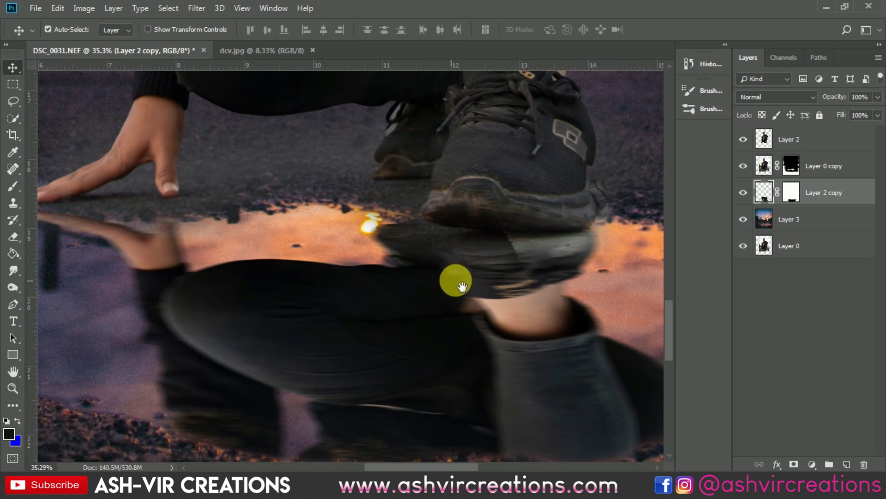
left_click(744, 193)
left_click(744, 192)
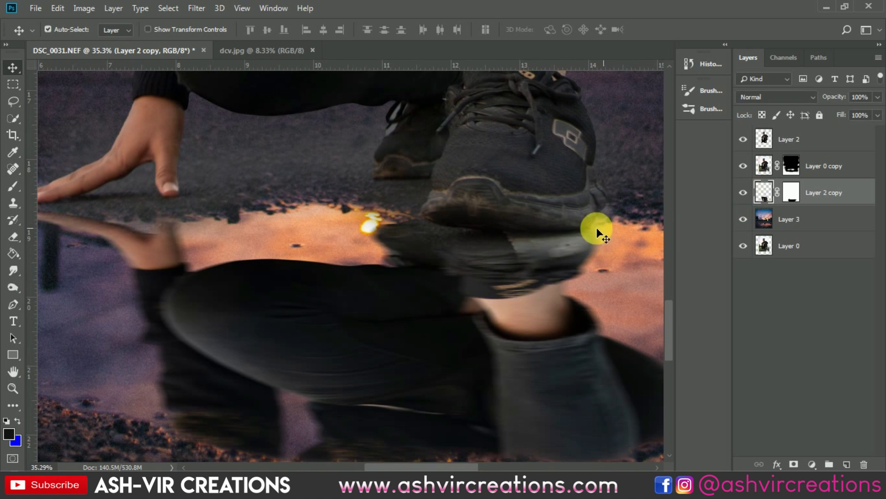
scroll(400, 249, "down", 1)
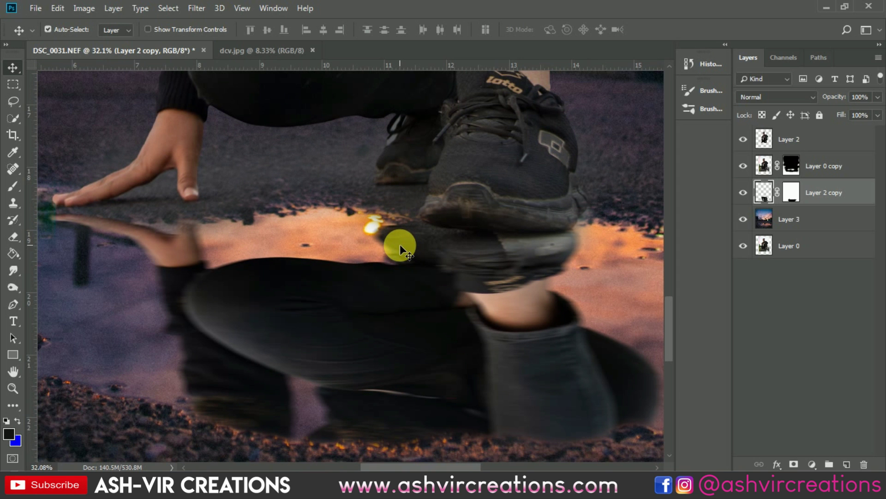
scroll(400, 249, "down", 3)
scroll(525, 279, "down", 1)
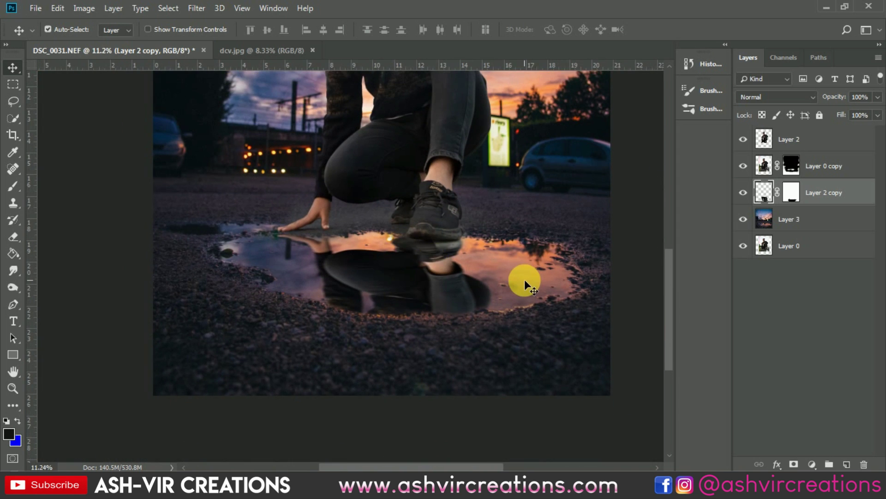
scroll(524, 279, "down", 2)
scroll(524, 279, "down", 1)
scroll(358, 357, "up", 3)
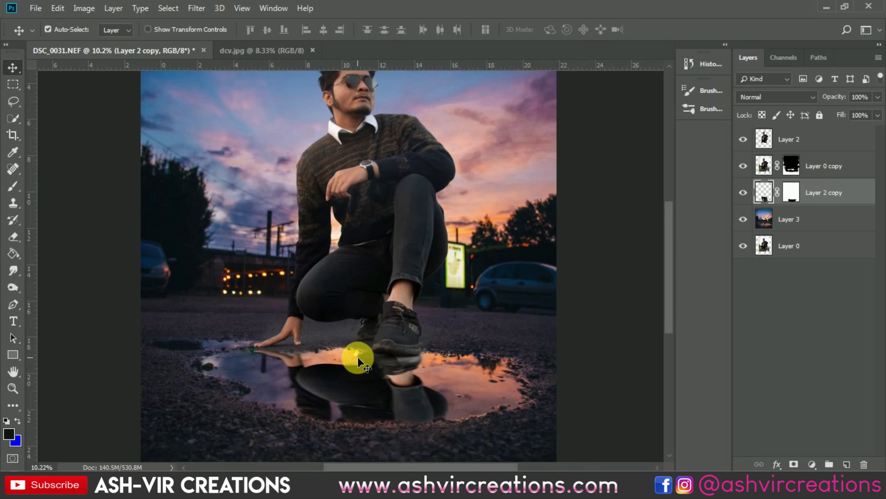
scroll(355, 380, "up", 2)
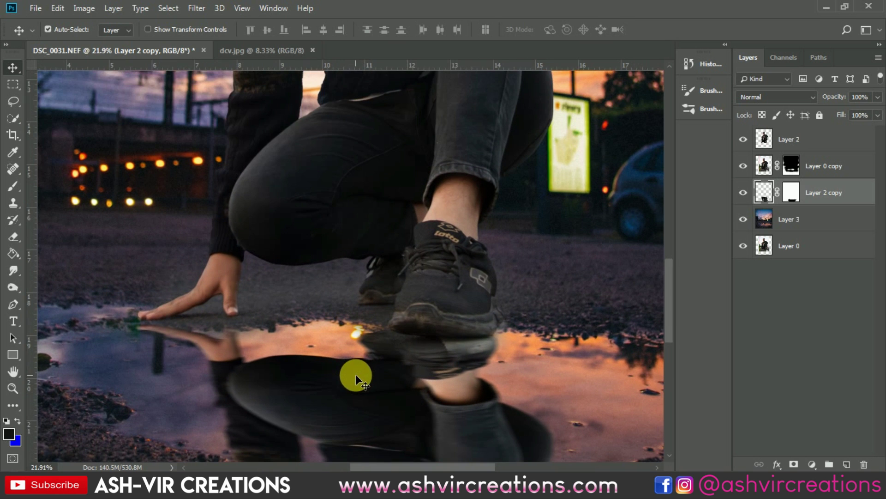
scroll(390, 354, "up", 2)
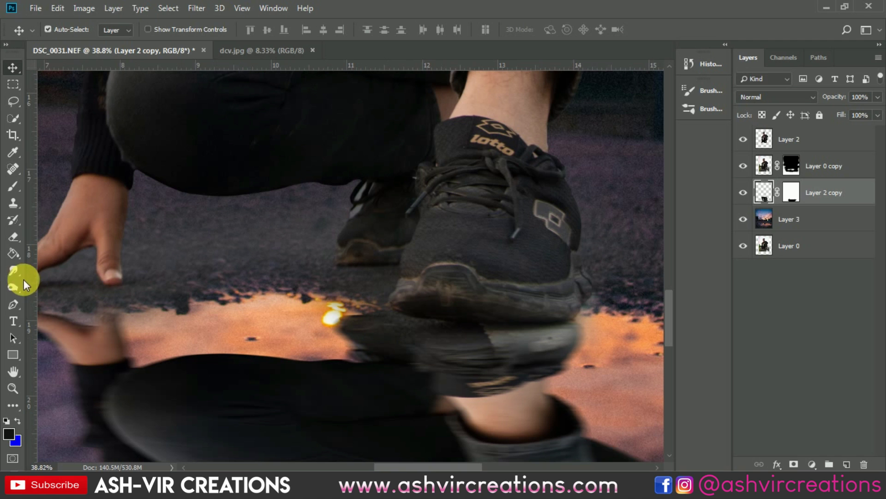
left_click(13, 235)
right_click(322, 282)
left_click_drag(436, 238, 445, 241)
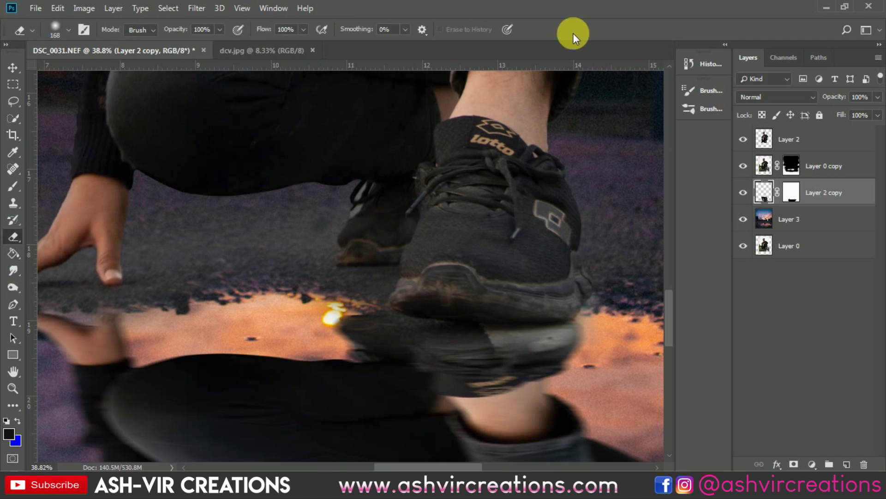
key("bracketright")
key("bracketright")
key("bracketright")
key("bracketright")
key("bracketright")
Step: Paint black on the Layer 2 copy mask with a 125 px brush to trim the shoe reflection's edge beside the bright light spot
left_click(798, 193)
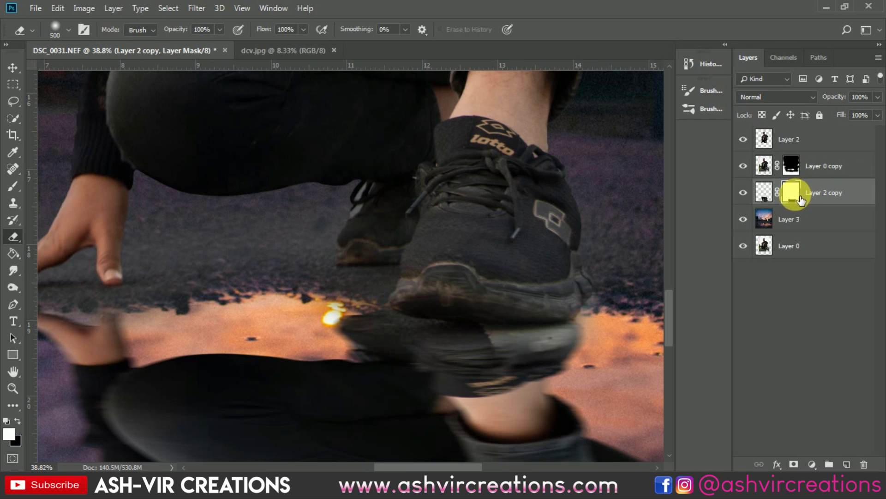
left_click(13, 186)
left_click(4, 419)
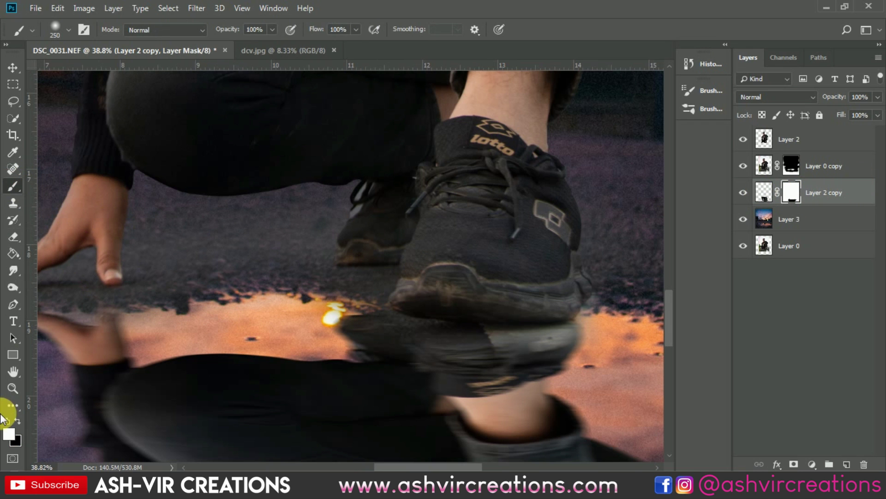
key("bracketleft")
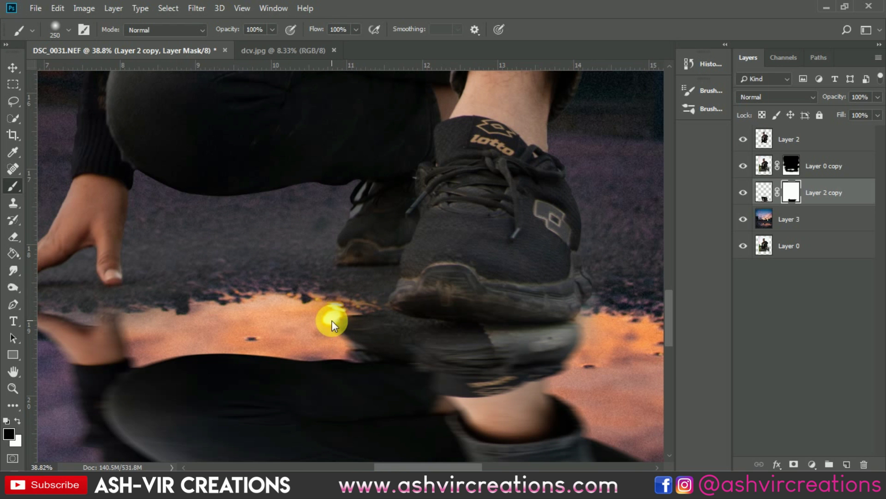
scroll(331, 320, "up", 4)
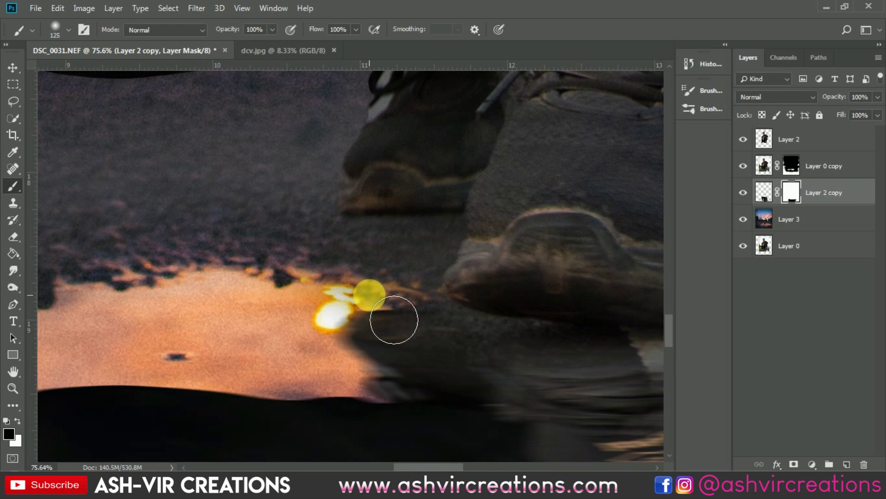
key("bracketright")
key("bracketright")
mouse_move(360, 309)
left_mouse_down()
mouse_move(346, 335)
mouse_move(352, 372)
left_mouse_up()
scroll(327, 325, "down", 6)
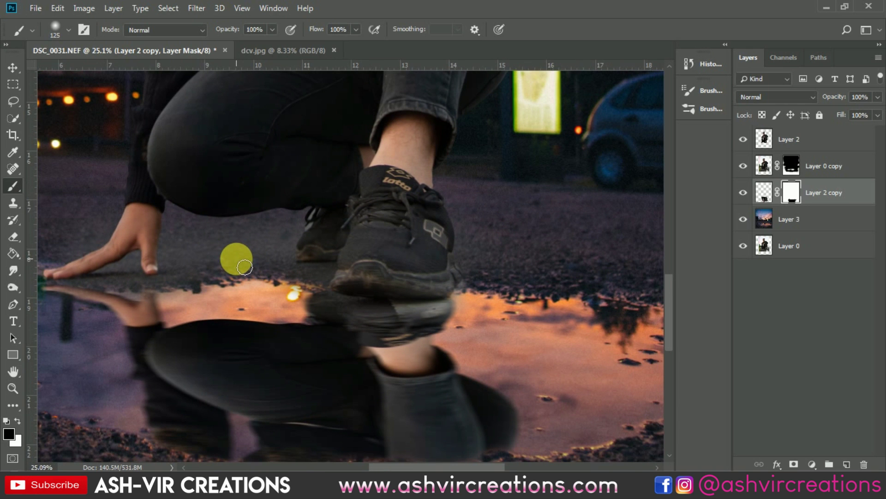
scroll(245, 266, "up", 5)
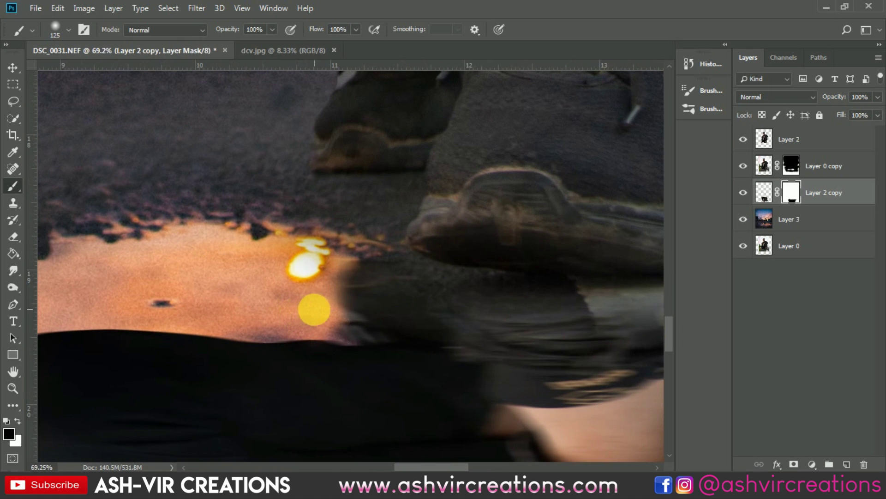
Step: Trim the shoe reflection's edge below the bright light spot by painting black on the Layer 2 copy mask with a 90 px brush
left_click_drag(352, 332, 336, 328)
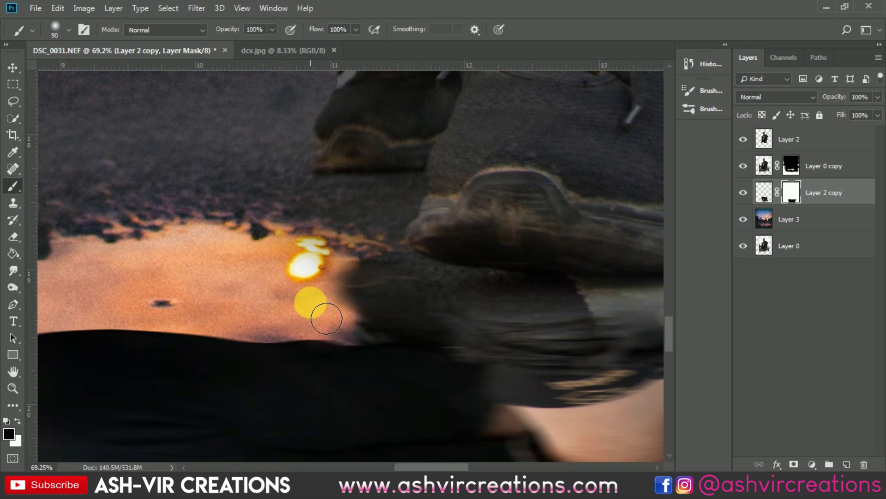
scroll(311, 302, "down", 5)
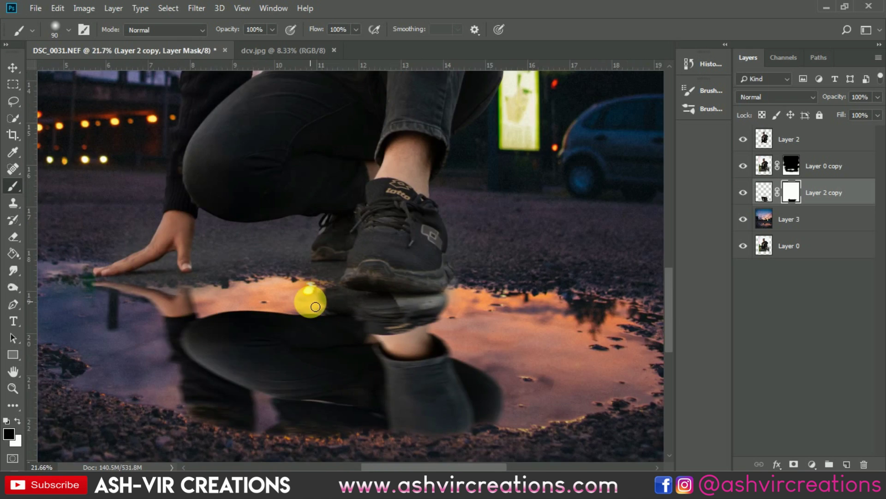
Step: Compare the reflection with Layer 2 copy stacked above and below Layer 0 copy, leaving it below
scroll(314, 305, "down", 3)
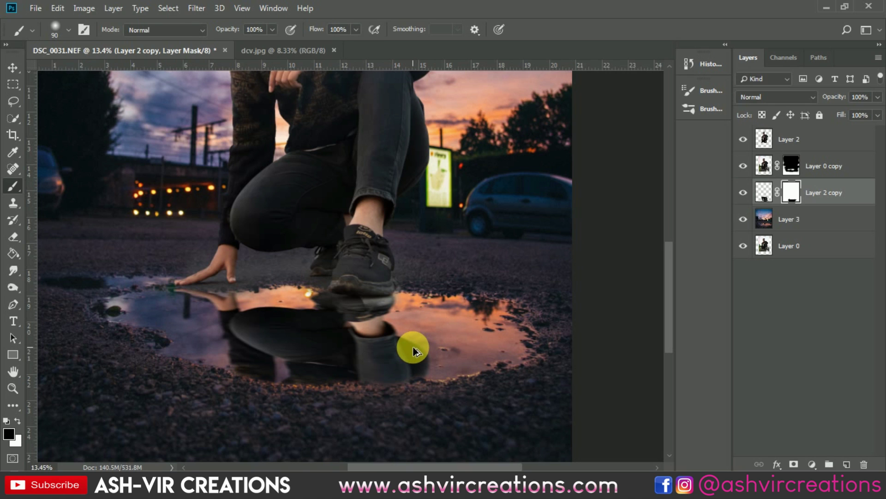
key("ctrl+bracketright")
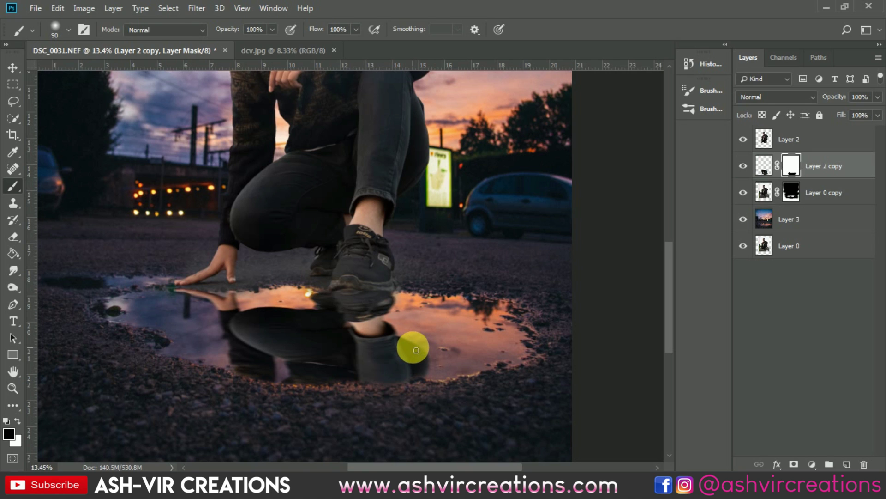
key("ctrl+bracketleft")
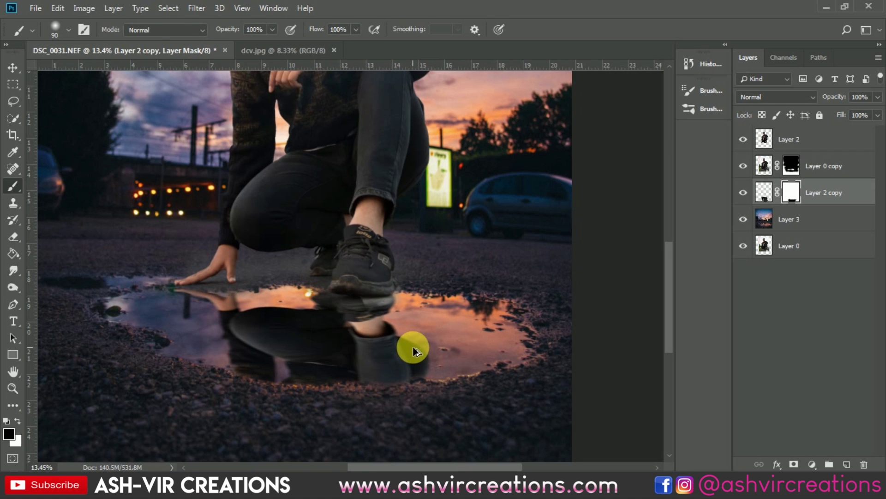
Step: Paint black on the Layer 2 copy mask with the 90 px brush along the puddle rim between the light spot and the shoe's toe
scroll(328, 327, "up", 18)
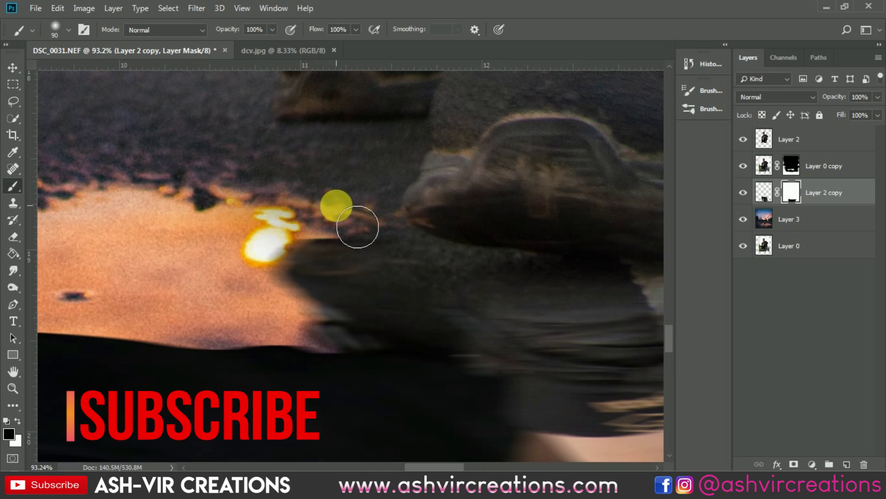
mouse_move(317, 235)
left_mouse_down()
mouse_move(337, 227)
mouse_move(322, 237)
mouse_move(333, 243)
mouse_move(280, 254)
mouse_move(425, 212)
left_mouse_up()
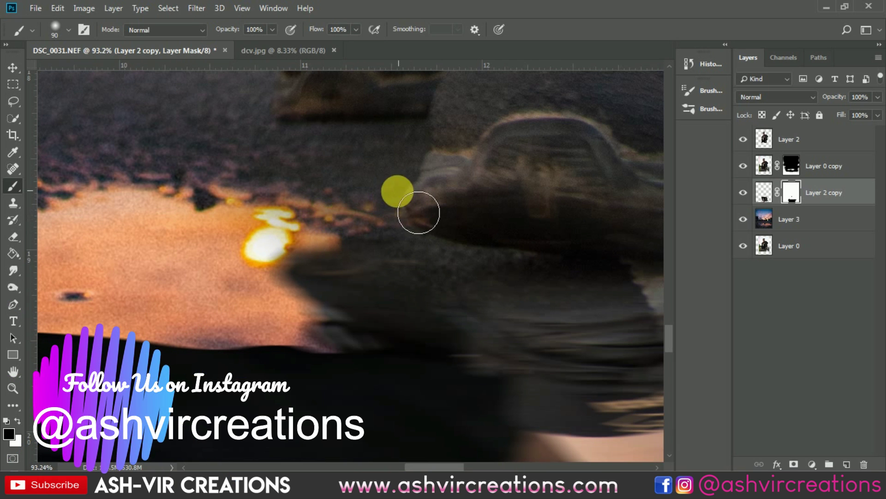
scroll(232, 268, "down", 10)
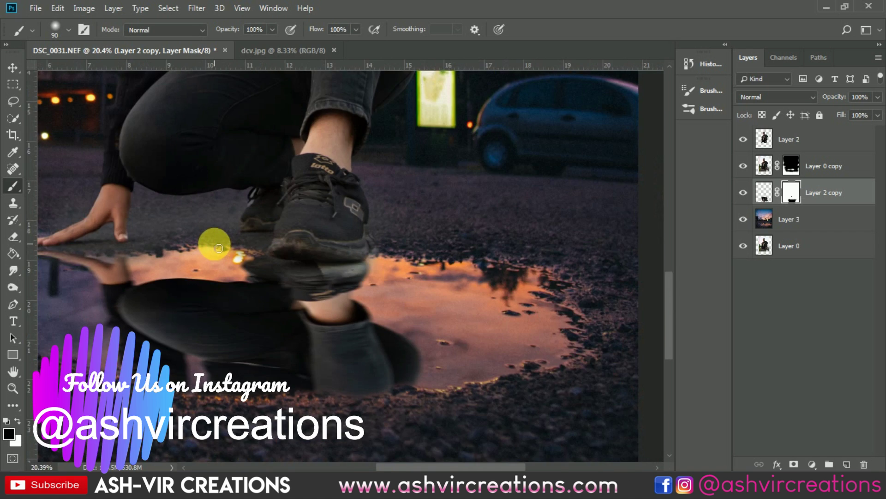
scroll(213, 244, "down", 5)
scroll(212, 246, "up", 1)
Step: Compare the man's face with Layer 2 hidden and shown, and make Layer 2 the active layer
key("v")
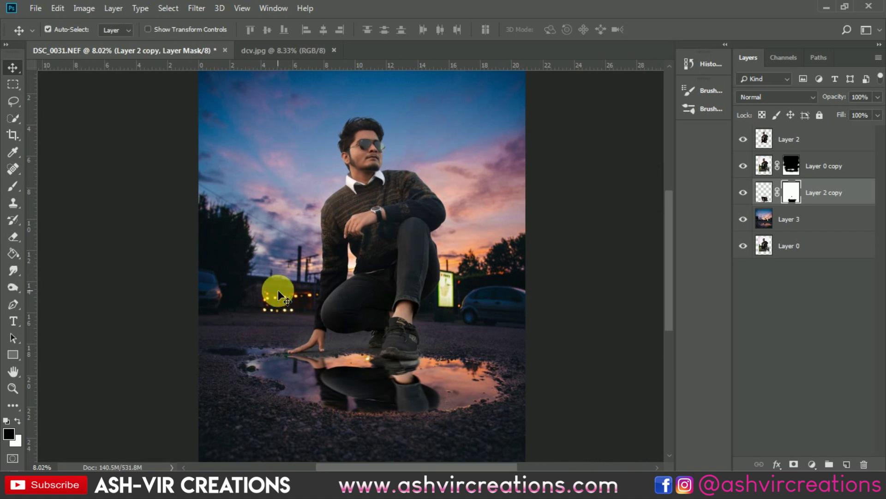
scroll(351, 139, "up", 8)
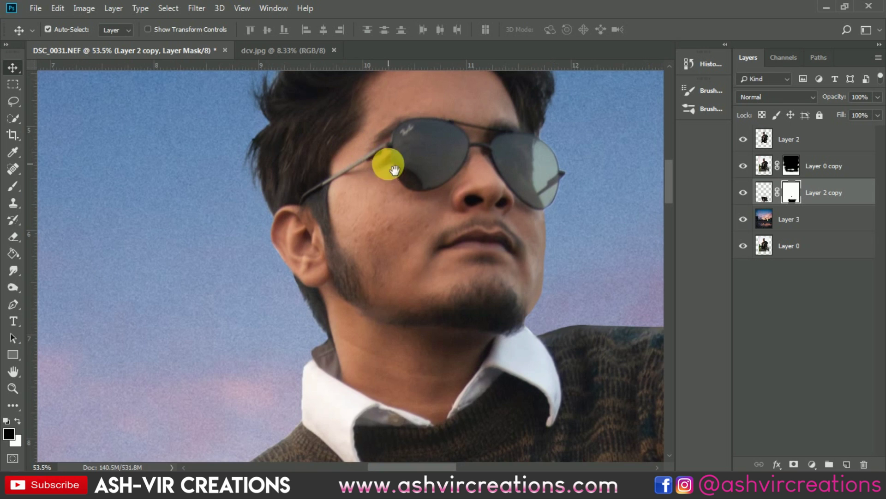
left_click_drag(395, 170, 376, 270)
left_click(766, 164)
left_click(744, 139)
left_click(743, 139)
left_click(771, 139)
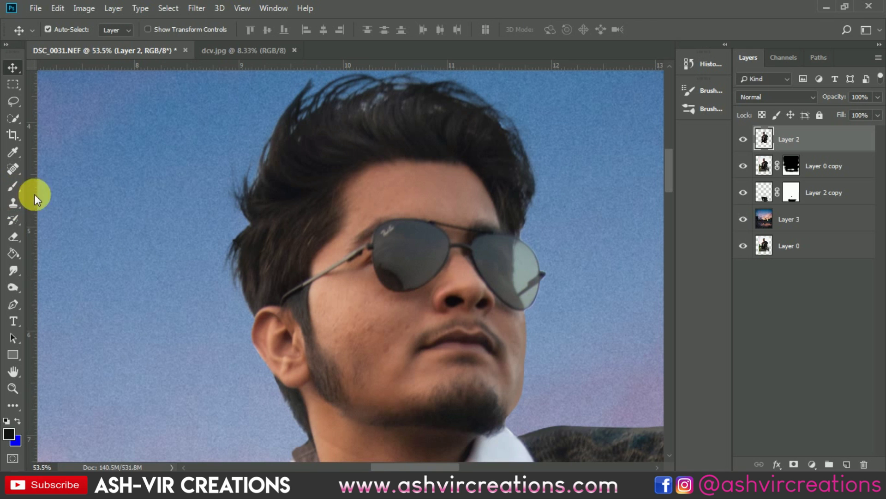
Step: Smooth the cheek skin beside the nose and mouth on Layer 2 using the Mixer Brush at 90 to 100 px
left_click_drag(19, 189, 53, 217)
left_click_drag(19, 182, 63, 224)
scroll(405, 328, "up", 1)
scroll(391, 346, "up", 1)
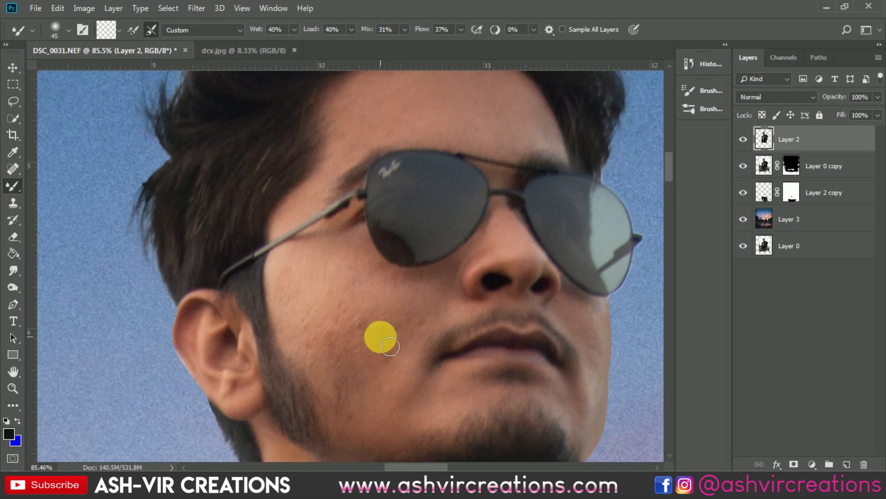
key("bracketright")
key("bracketright")
key("bracketright")
key("bracketright")
key("bracketright")
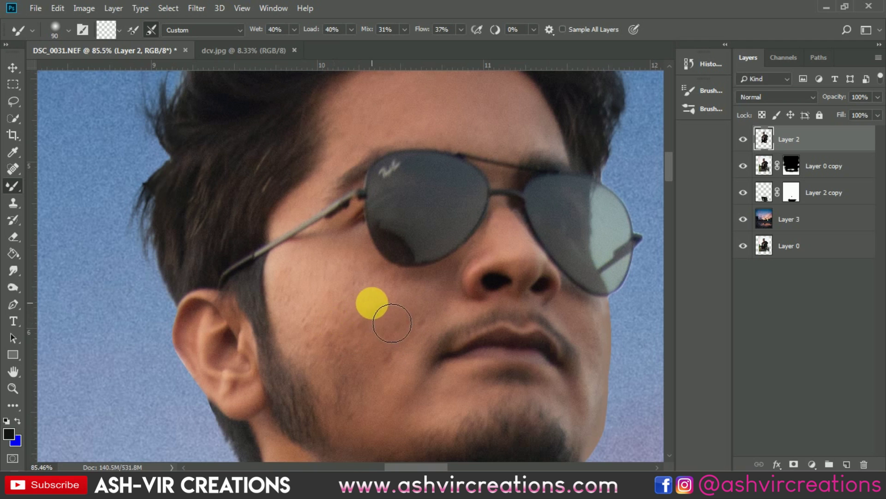
mouse_move(343, 361)
left_mouse_down()
mouse_move(365, 327)
mouse_move(337, 339)
left_mouse_up()
mouse_move(386, 351)
left_mouse_down()
mouse_move(426, 364)
mouse_move(439, 328)
mouse_move(422, 303)
mouse_move(372, 315)
mouse_move(419, 299)
left_mouse_up()
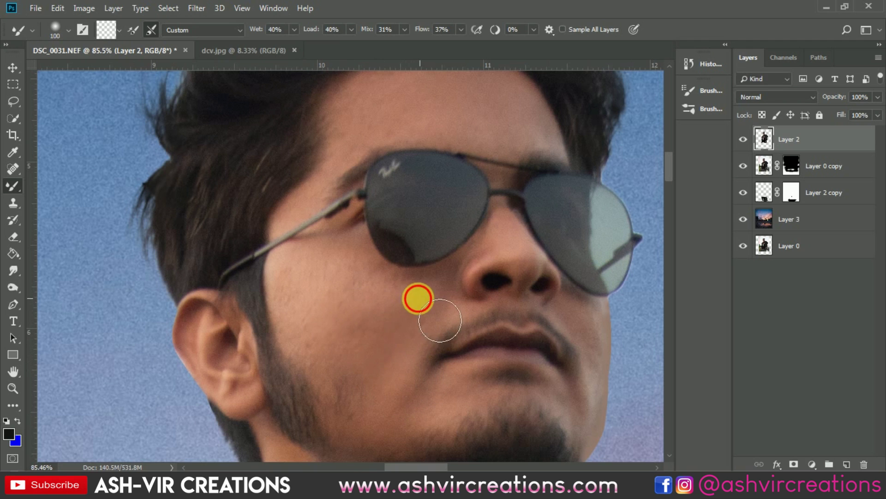
Step: Blend the skin from the upper cheek down to the jaw and beard edge with the Mixer Brush at 100 px
mouse_move(337, 258)
left_mouse_down()
mouse_move(412, 300)
mouse_move(318, 276)
left_mouse_up()
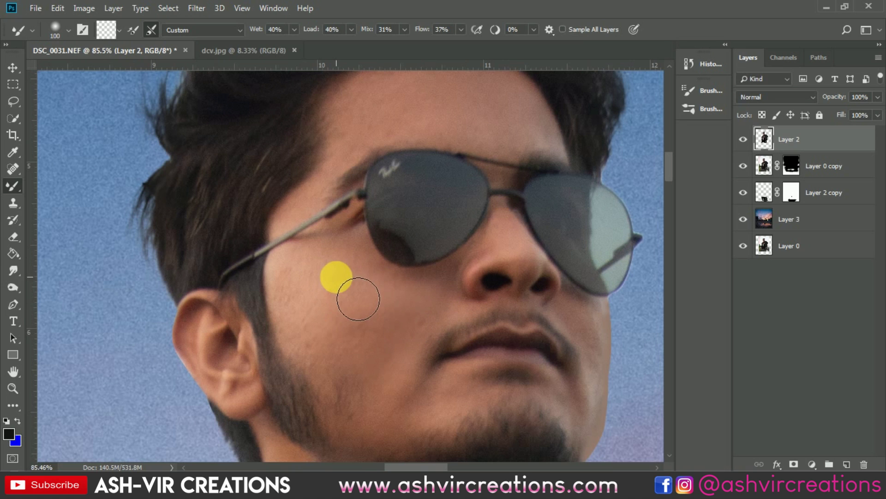
mouse_move(406, 307)
left_mouse_down()
mouse_move(382, 289)
mouse_move(321, 290)
mouse_move(317, 307)
mouse_move(384, 313)
mouse_move(328, 326)
mouse_move(297, 283)
left_mouse_up()
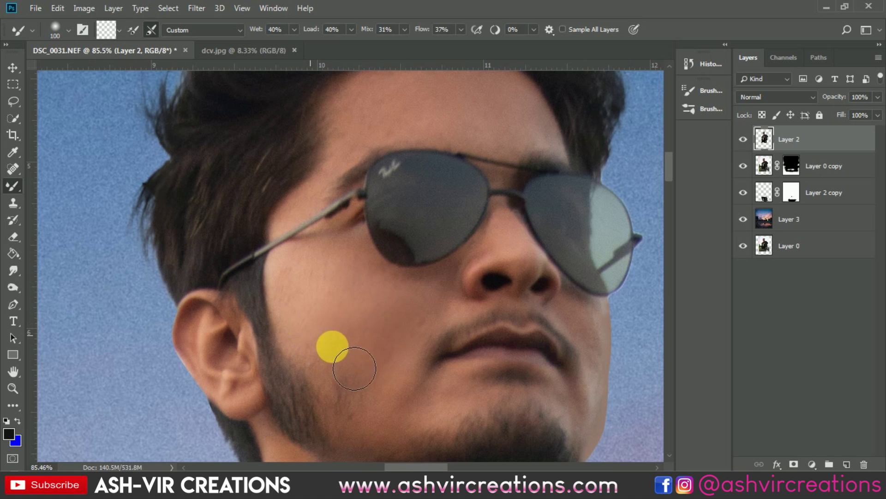
left_click_drag(451, 406, 384, 356)
left_click_drag(436, 389, 392, 384)
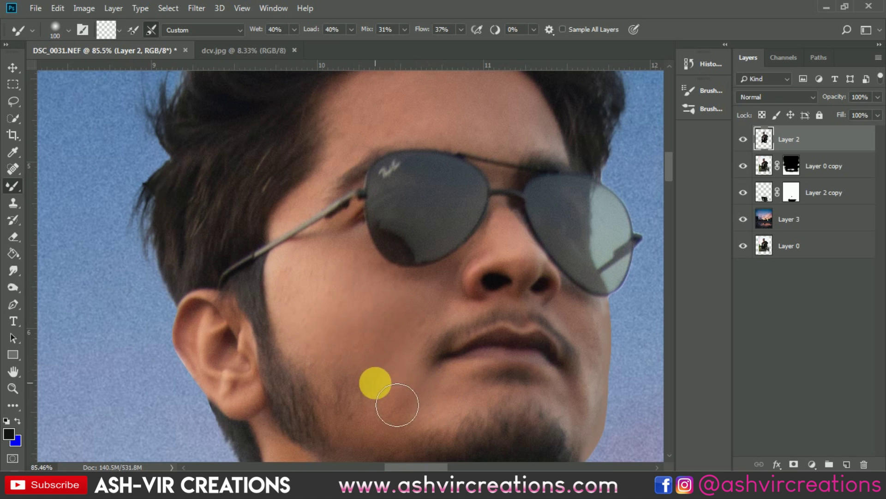
left_click_drag(443, 401, 390, 391)
Step: Smooth the forehead skin above the sunglasses with the 100 px Mixer Brush
scroll(460, 387, "up", 5)
scroll(422, 323, "right", 2)
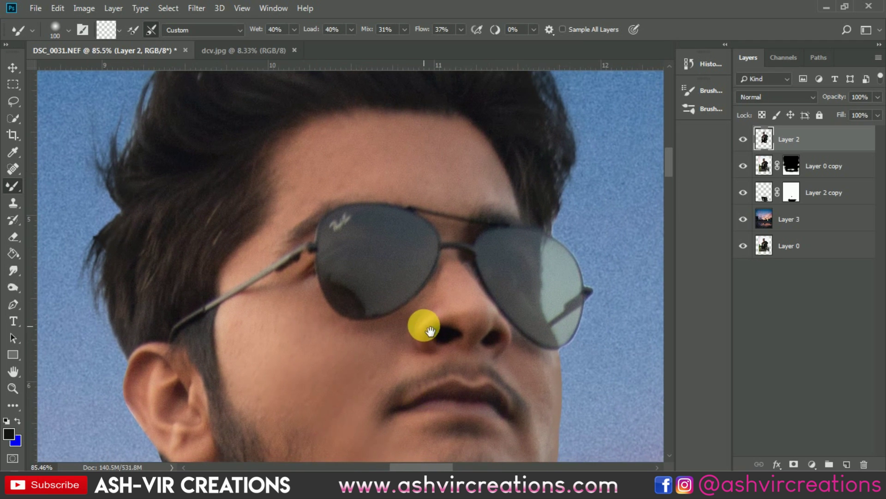
mouse_move(344, 262)
left_mouse_down()
mouse_move(363, 236)
mouse_move(393, 227)
mouse_move(363, 255)
mouse_move(414, 245)
mouse_move(488, 261)
mouse_move(443, 244)
mouse_move(466, 267)
mouse_move(446, 234)
mouse_move(418, 225)
mouse_move(496, 233)
left_mouse_up()
mouse_move(421, 240)
left_mouse_down()
mouse_move(393, 217)
mouse_move(496, 234)
left_mouse_up()
scroll(513, 275, "down", 9)
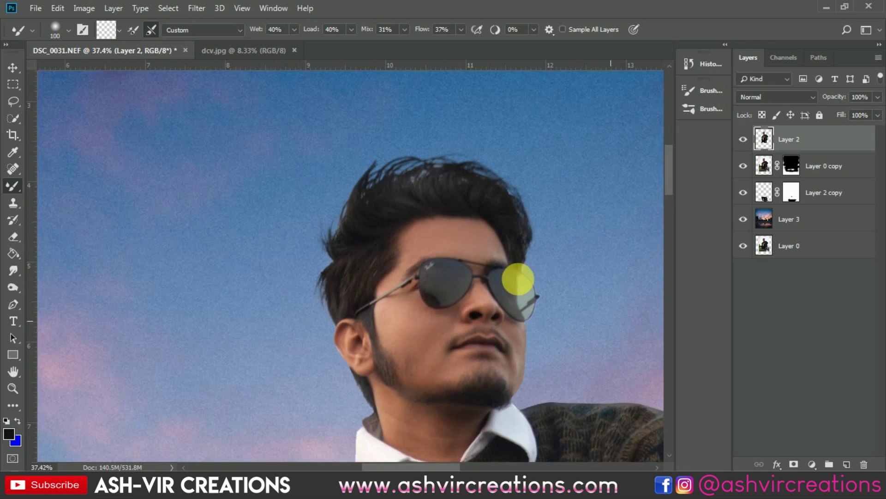
Step: Blend the skin around the eyebrow and temple above the sunglasses' arm with the Mixer Brush reduced to 60 and 50 px
scroll(392, 275, "up", 7)
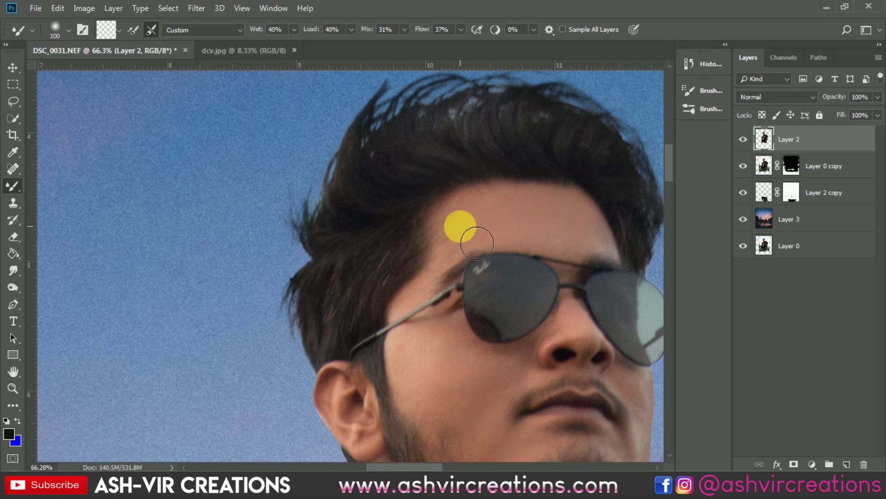
scroll(517, 236, "up", 3)
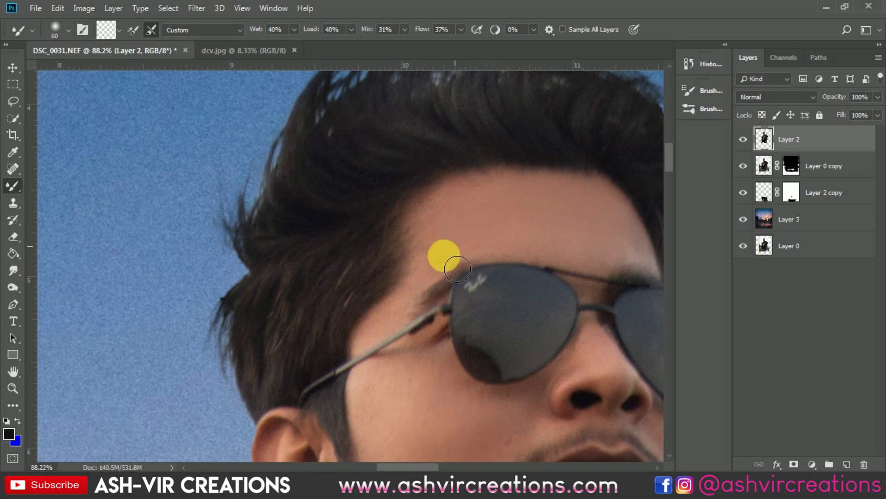
mouse_move(430, 290)
left_mouse_down()
mouse_move(387, 330)
mouse_move(428, 301)
left_mouse_up()
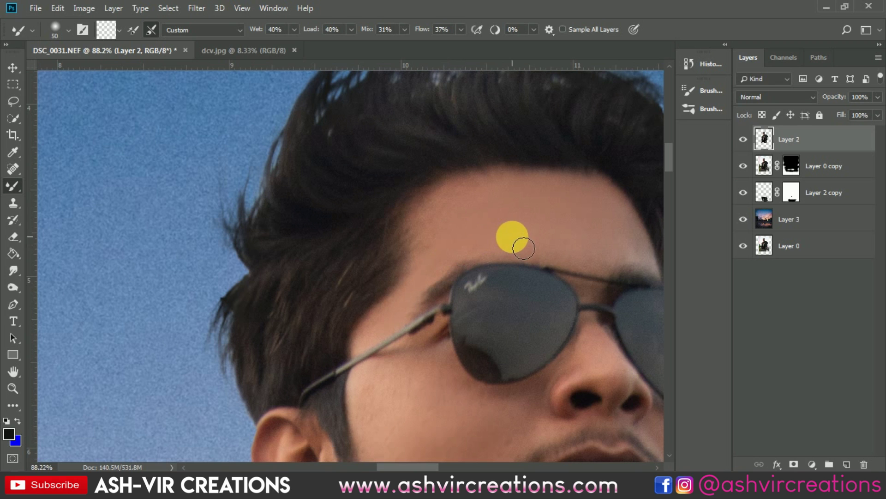
mouse_move(446, 258)
left_mouse_down()
mouse_move(434, 280)
mouse_move(448, 276)
mouse_move(415, 300)
left_mouse_up()
scroll(422, 340, "down", 3)
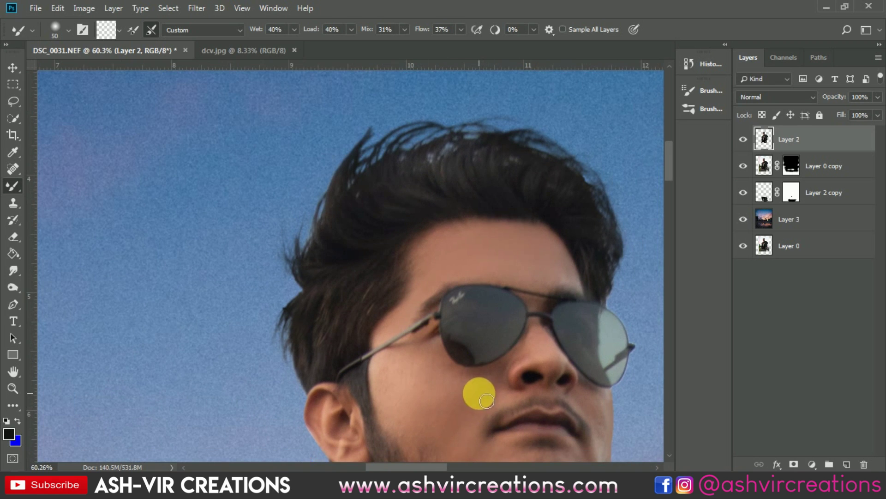
Step: Smooth the cheek skin under the sunglasses' lens beside the nose with the 50 px Mixer Brush
scroll(505, 388, "up", 3)
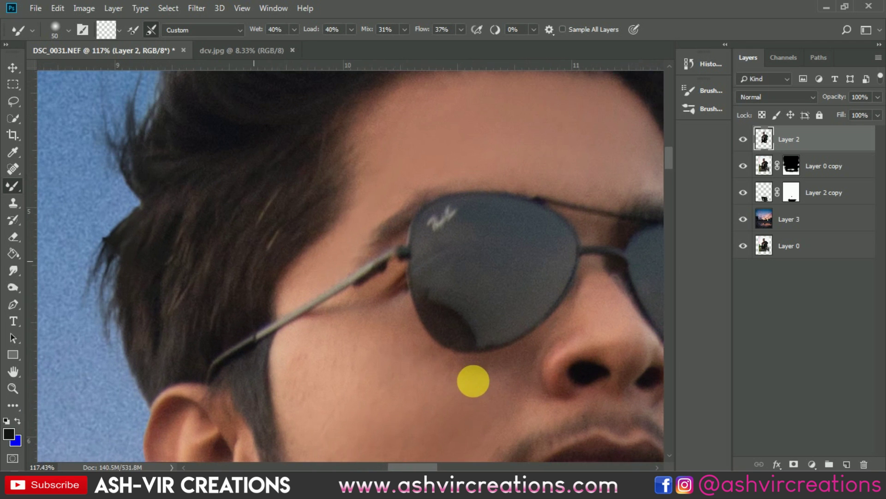
mouse_move(455, 391)
left_mouse_down()
mouse_move(536, 381)
mouse_move(534, 374)
left_mouse_up()
scroll(534, 374, "down", 8)
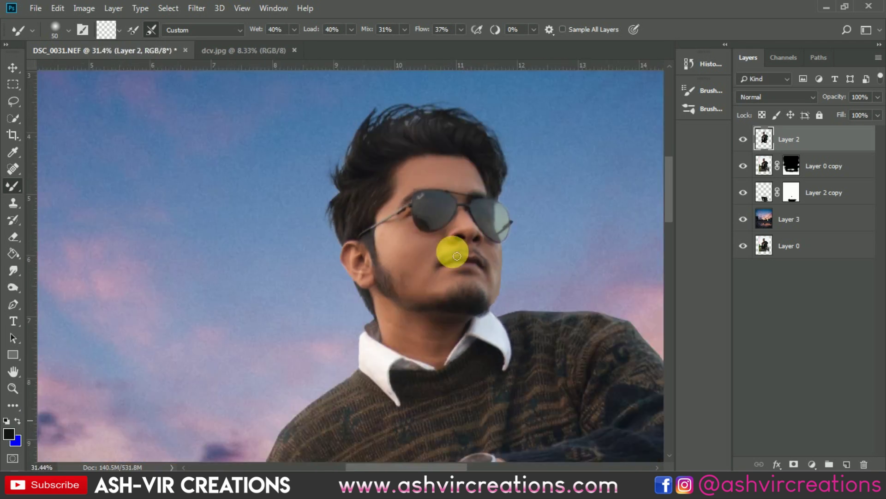
Step: Blend the skin around the mouth and chin with the 50 px Mixer Brush
left_click_drag(457, 256, 489, 300)
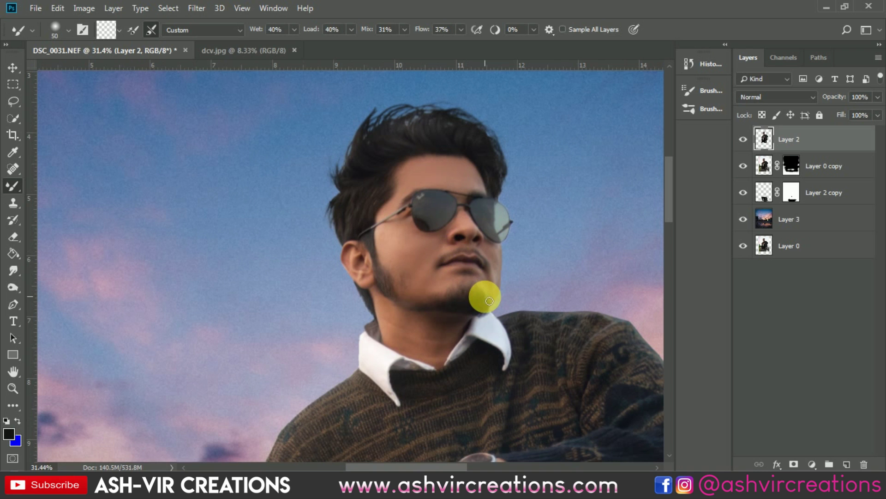
scroll(482, 301, "up", 6)
mouse_move(448, 199)
left_mouse_down()
mouse_move(435, 222)
mouse_move(476, 136)
mouse_move(475, 257)
mouse_move(320, 200)
mouse_move(383, 208)
mouse_move(408, 198)
mouse_move(489, 262)
mouse_move(420, 270)
mouse_move(473, 270)
mouse_move(445, 241)
left_mouse_up()
scroll(445, 242, "down", 7)
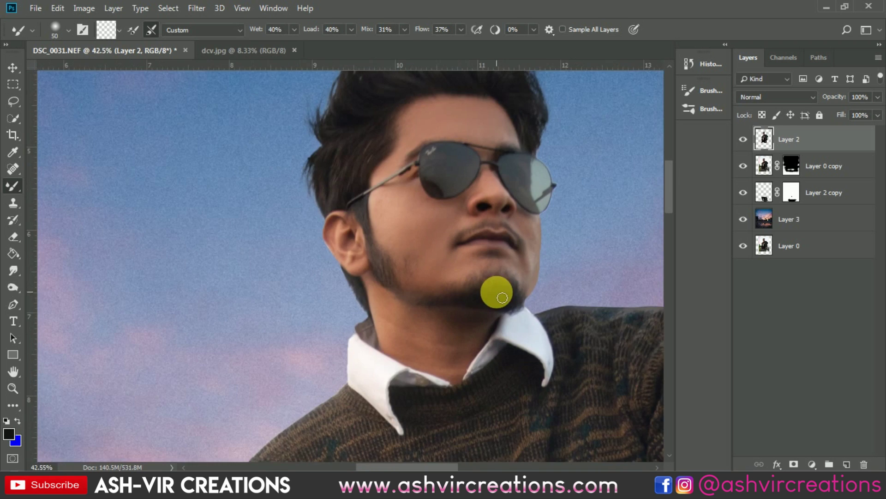
Step: Review the whole composite, and examine the retouched face and the sweater's shoulder edge on Layer 2
scroll(484, 291, "down", 2)
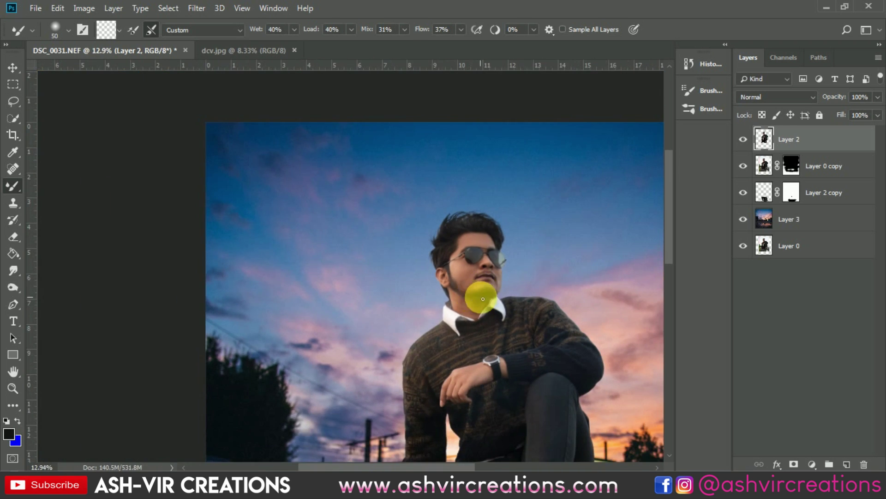
scroll(484, 275, "down", 2)
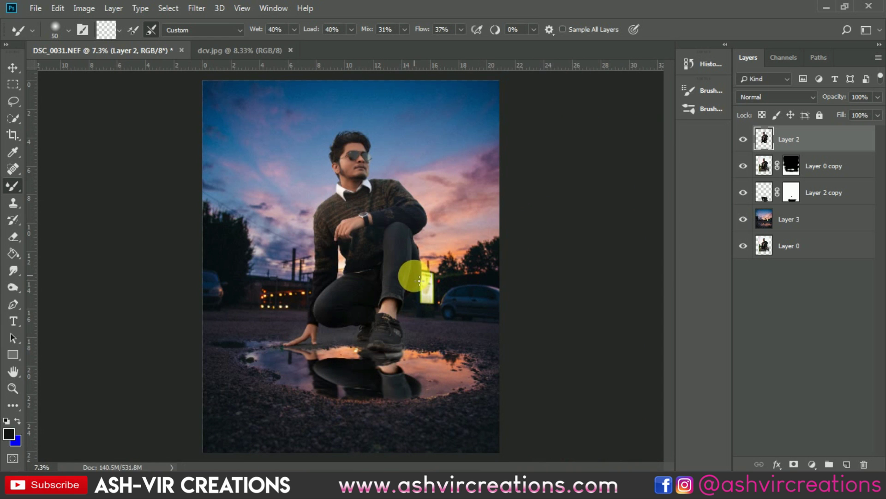
key("v")
scroll(392, 246, "up", 4)
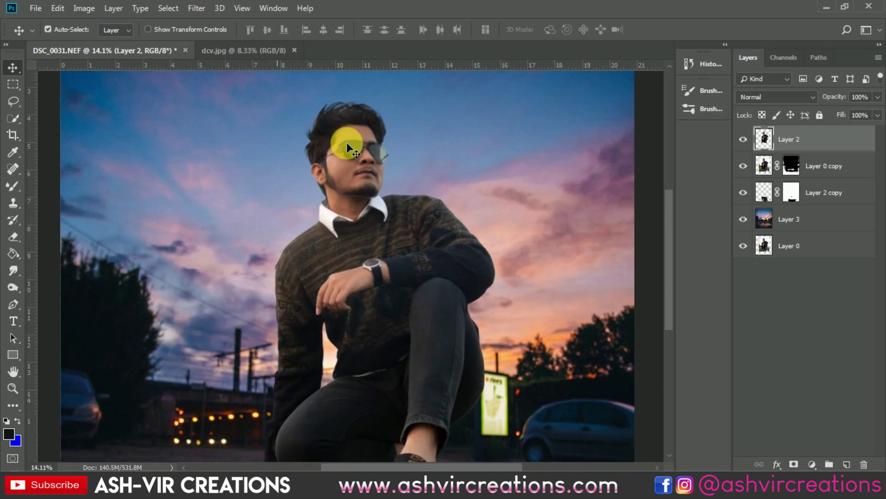
scroll(434, 241, "up", 4)
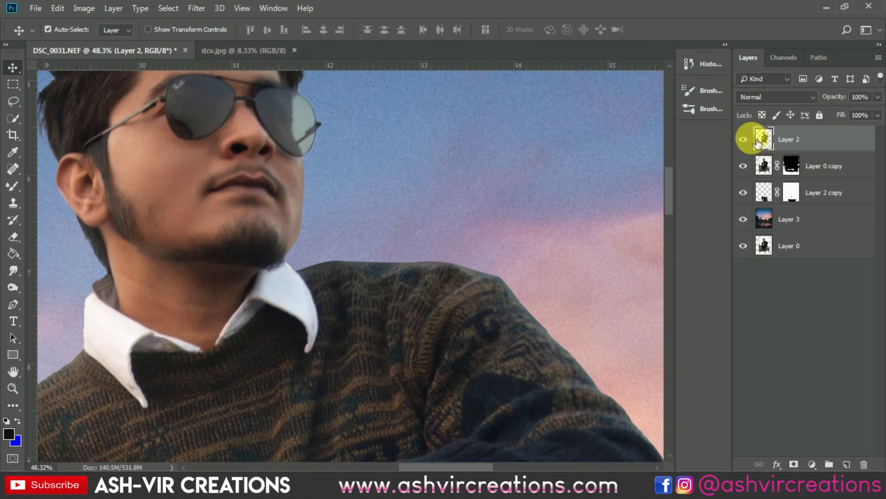
left_click(756, 139)
left_click(756, 140)
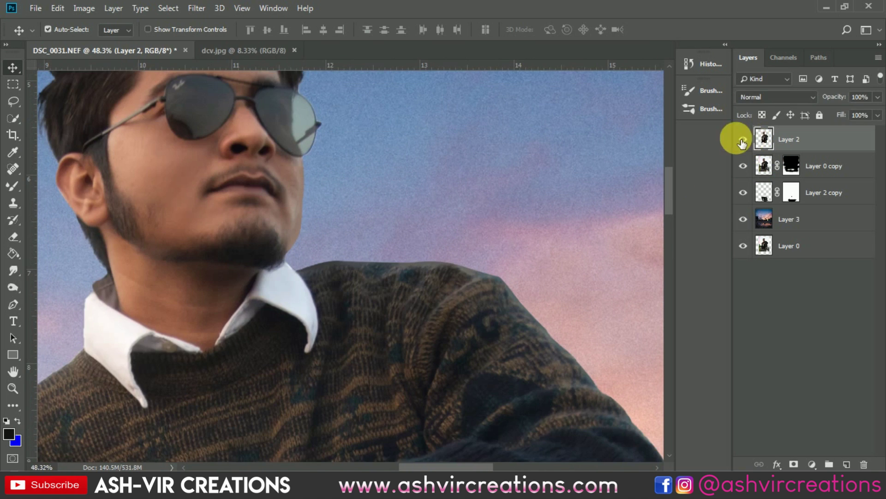
Step: Soften the cutout edge along the chin, collar and adjoining sweater shoulder on Layer 2 using the Blur tool with a 60 px Hard Round brush
left_click(13, 270)
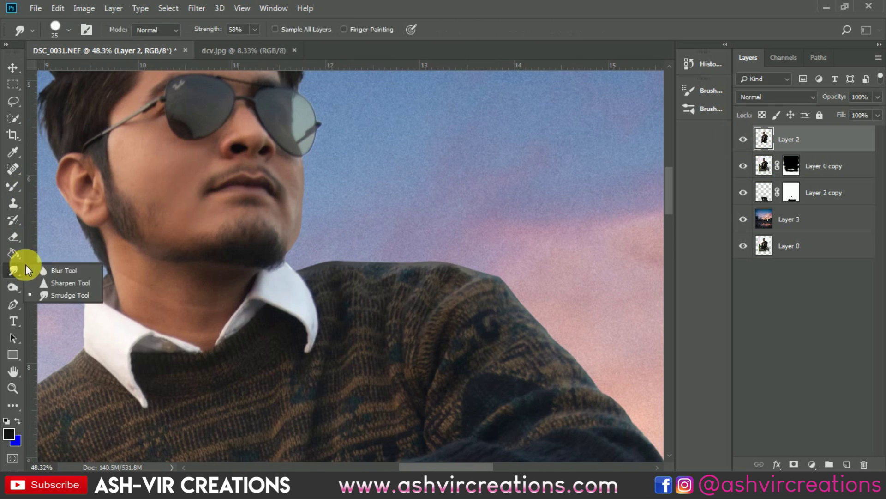
left_click(53, 268)
scroll(344, 259, "up", 1)
right_click(347, 261)
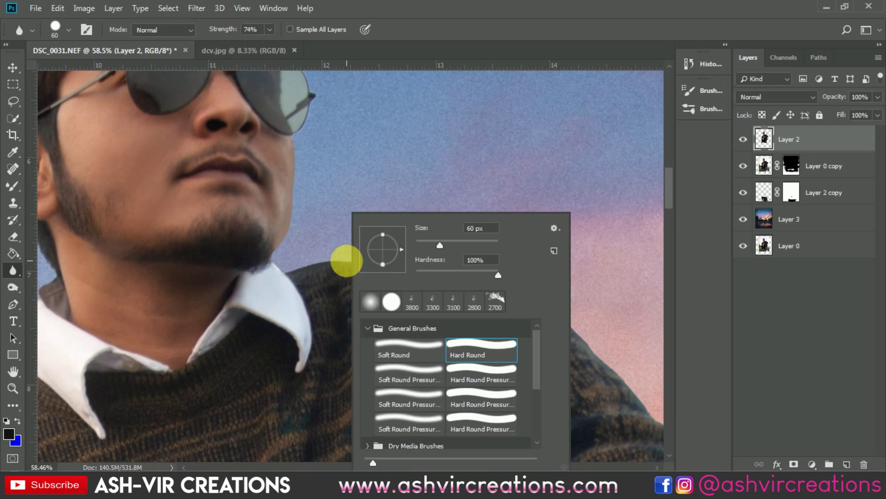
double_click(452, 350)
scroll(293, 242, "up", 3)
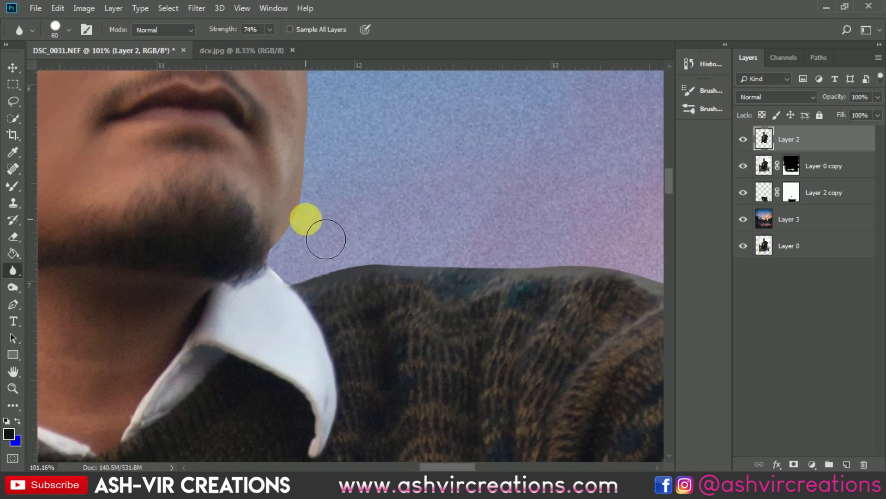
left_click_drag(348, 317, 350, 315)
mouse_move(353, 224)
left_mouse_down()
mouse_move(353, 318)
mouse_move(337, 378)
mouse_move(316, 394)
left_mouse_up()
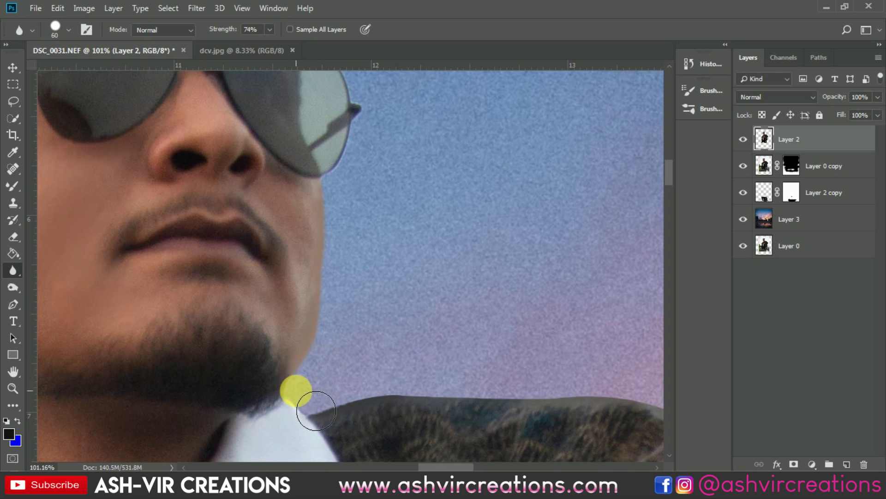
left_click_drag(335, 425, 358, 414)
left_click(742, 139)
left_click(742, 140)
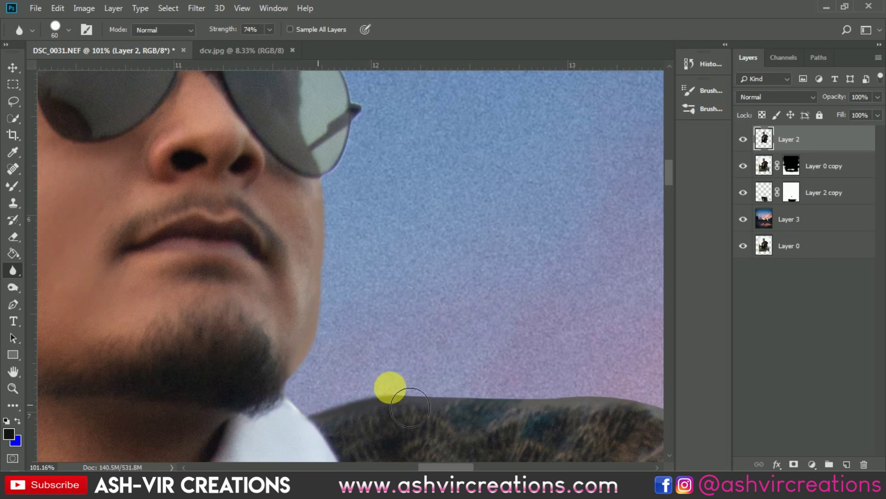
Step: Blur the cutout edge around the sunglasses and along the sweater's shoulder and sleeve down to the bent elbow
left_click_drag(406, 226, 434, 382)
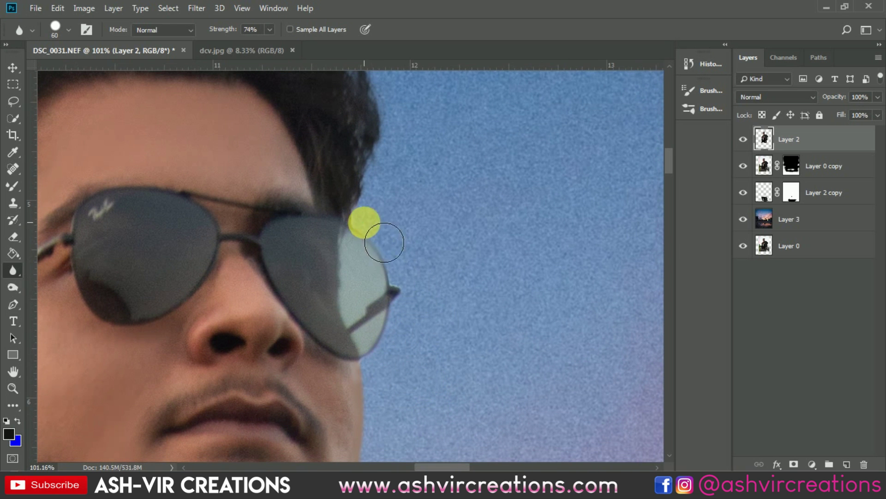
left_click_drag(390, 245, 420, 294)
mouse_move(479, 336)
left_mouse_down()
mouse_move(396, 307)
mouse_move(368, 285)
left_mouse_up()
mouse_move(262, 347)
left_mouse_down()
mouse_move(459, 358)
mouse_move(524, 331)
mouse_move(366, 247)
mouse_move(286, 170)
mouse_move(267, 197)
mouse_move(332, 233)
mouse_move(415, 330)
mouse_move(457, 275)
mouse_move(397, 259)
mouse_move(511, 406)
mouse_move(443, 229)
mouse_move(445, 292)
mouse_move(496, 345)
mouse_move(421, 188)
mouse_move(401, 166)
left_mouse_up()
mouse_move(378, 194)
left_mouse_down()
mouse_move(451, 301)
mouse_move(473, 379)
mouse_move(479, 190)
mouse_move(471, 191)
mouse_move(443, 286)
left_mouse_up()
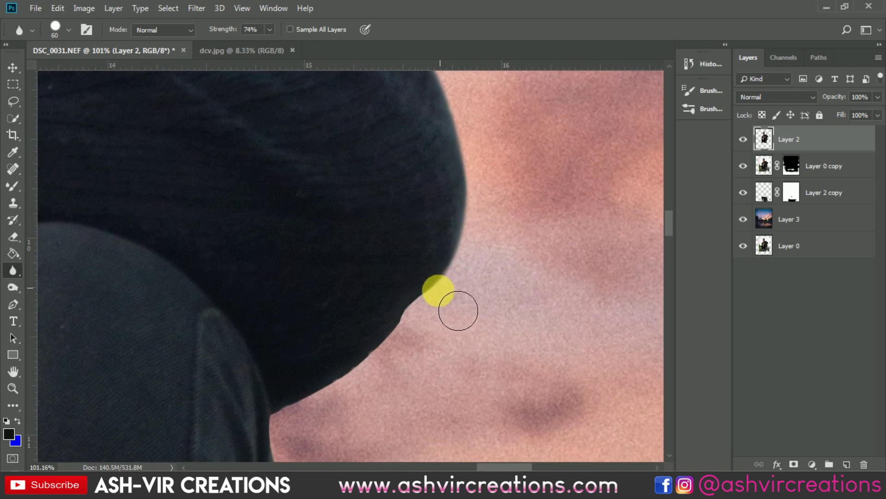
Step: Soften the edge beneath the bent elbow and around the raised knee with the 60 px Blur tool
mouse_move(433, 341)
left_mouse_down()
mouse_move(421, 368)
mouse_move(451, 204)
mouse_move(412, 293)
mouse_move(340, 338)
left_mouse_up()
left_click_drag(415, 295, 341, 138)
mouse_move(272, 217)
left_mouse_down()
mouse_move(296, 264)
mouse_move(355, 328)
mouse_move(387, 292)
mouse_move(361, 173)
mouse_move(274, 148)
mouse_move(325, 211)
mouse_move(342, 284)
mouse_move(308, 309)
left_mouse_up()
left_click_drag(323, 279, 334, 174)
mouse_move(336, 224)
left_mouse_down()
mouse_move(366, 277)
mouse_move(369, 359)
left_mouse_up()
Step: Blur the raised leg's outer edge where it meets the lit green sign
left_click_drag(448, 343, 478, 185)
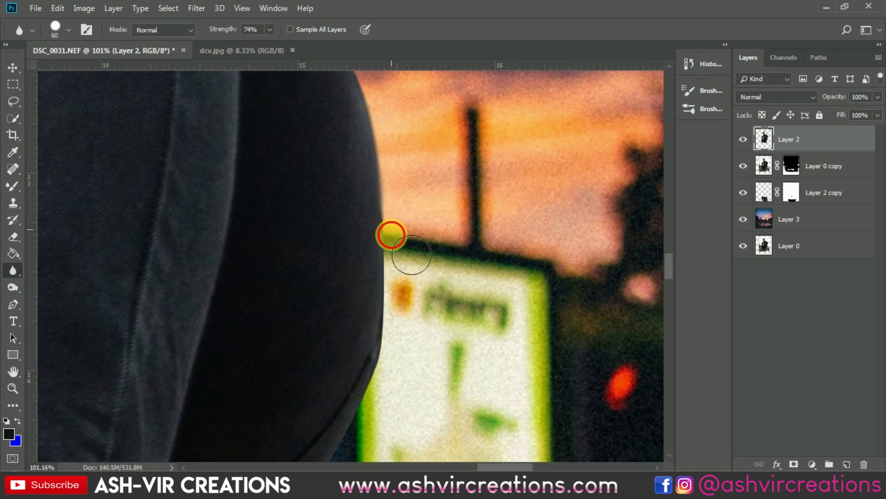
left_click_drag(411, 379, 476, 187)
left_click_drag(434, 279, 395, 352)
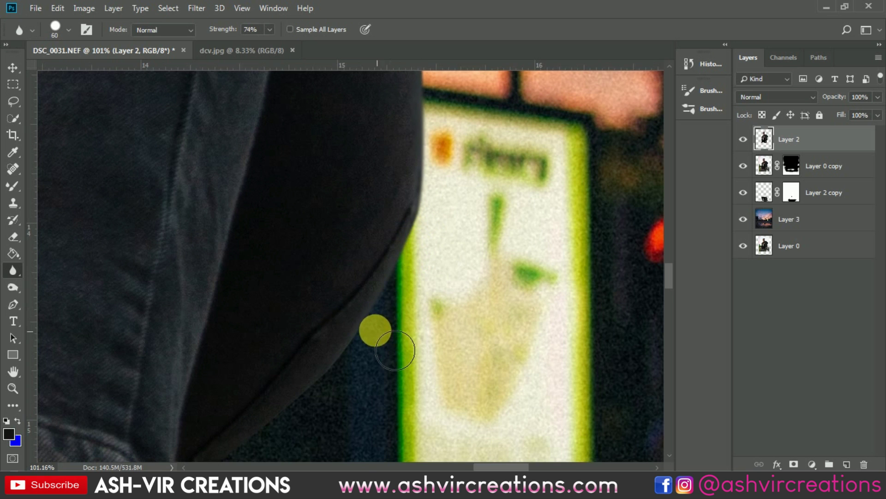
left_click_drag(436, 306, 496, 193)
left_click_drag(450, 268, 302, 377)
Step: Soften the edge from the raised leg's trouser hem down to the heel of the front shoe
left_click_drag(349, 331, 466, 122)
mouse_move(307, 336)
left_mouse_down()
mouse_move(266, 396)
mouse_move(375, 127)
left_mouse_up()
left_click_drag(323, 177, 307, 230)
left_click_drag(376, 212, 370, 104)
mouse_move(321, 115)
left_mouse_down()
mouse_move(338, 200)
mouse_move(382, 285)
left_mouse_up()
mouse_move(319, 205)
left_mouse_down()
mouse_move(329, 208)
mouse_move(284, 80)
left_mouse_up()
left_click_drag(360, 138, 352, 238)
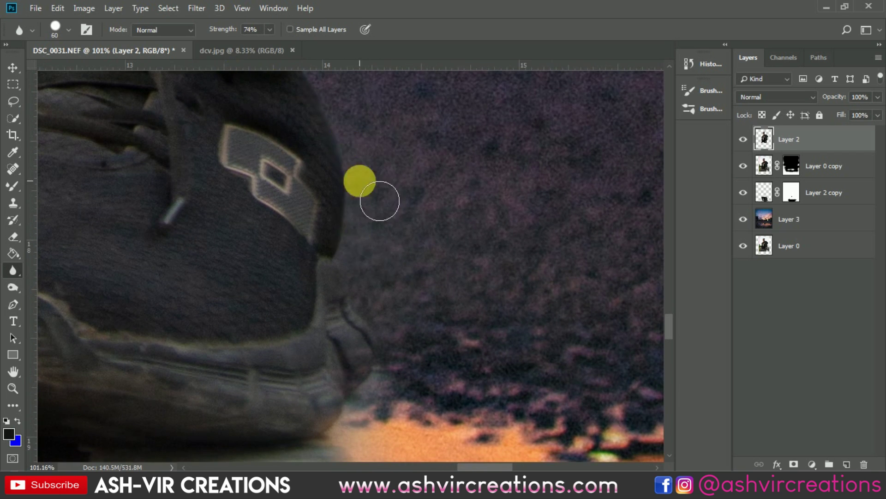
Step: Blur the cutout edges around the front shoe and along the underside of the lowered leg
left_click_drag(176, 85, 523, 137)
mouse_move(364, 154)
left_mouse_down()
mouse_move(540, 295)
mouse_move(500, 299)
left_mouse_up()
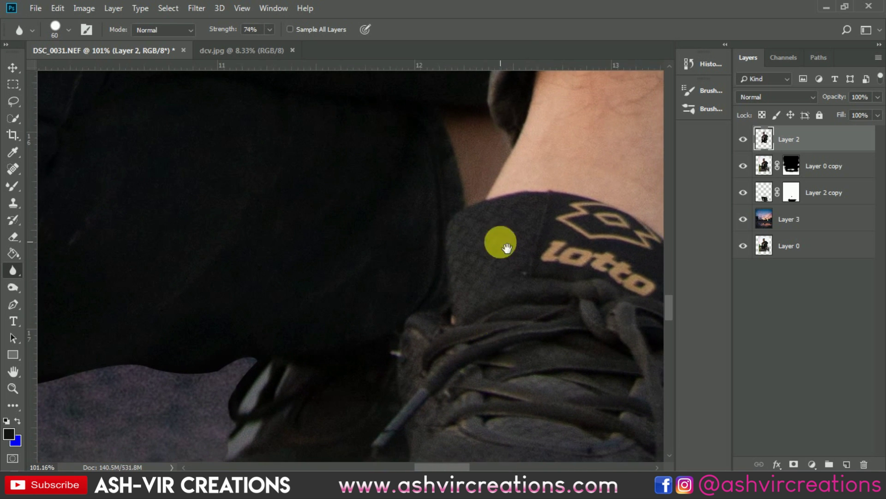
left_click_drag(496, 160, 600, 31)
mouse_move(334, 233)
left_mouse_down()
mouse_move(315, 257)
mouse_move(330, 287)
mouse_move(337, 247)
mouse_move(353, 234)
mouse_move(271, 253)
mouse_move(237, 244)
mouse_move(203, 262)
left_mouse_up()
left_click_drag(240, 211, 477, 223)
mouse_move(427, 288)
left_mouse_down()
mouse_move(374, 310)
mouse_move(217, 303)
left_mouse_up()
Step: Soften the edges around the hand resting on the ground and up the lower part of its sleeve
left_click_drag(217, 217, 534, 254)
mouse_move(544, 350)
left_mouse_down()
mouse_move(402, 311)
mouse_move(354, 279)
mouse_move(330, 277)
mouse_move(345, 302)
mouse_move(316, 307)
mouse_move(332, 267)
left_mouse_up()
mouse_move(282, 309)
left_mouse_down()
mouse_move(331, 238)
mouse_move(362, 309)
left_mouse_up()
left_click_drag(341, 222, 415, 252)
left_click_drag(270, 254, 255, 289)
mouse_move(269, 319)
left_mouse_down()
mouse_move(297, 241)
mouse_move(313, 152)
mouse_move(504, 388)
mouse_move(480, 334)
mouse_move(491, 258)
mouse_move(456, 400)
mouse_move(467, 320)
mouse_move(458, 234)
mouse_move(467, 311)
mouse_move(440, 322)
left_mouse_up()
mouse_move(500, 211)
left_mouse_down()
mouse_move(502, 393)
mouse_move(474, 361)
left_mouse_up()
mouse_move(482, 228)
left_mouse_down()
mouse_move(474, 187)
mouse_move(473, 328)
left_mouse_up()
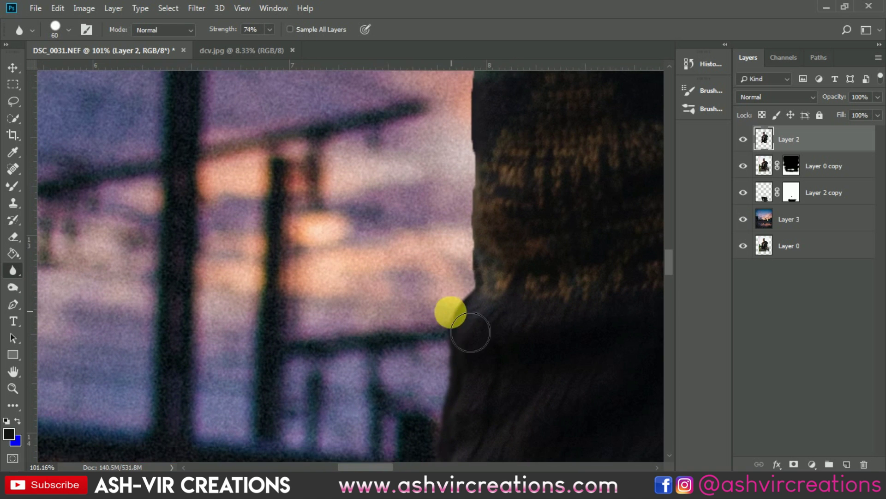
Step: Blur the outer edge of the straight arm's sweater sleeve up to the shoulder
left_click_drag(481, 145, 466, 330)
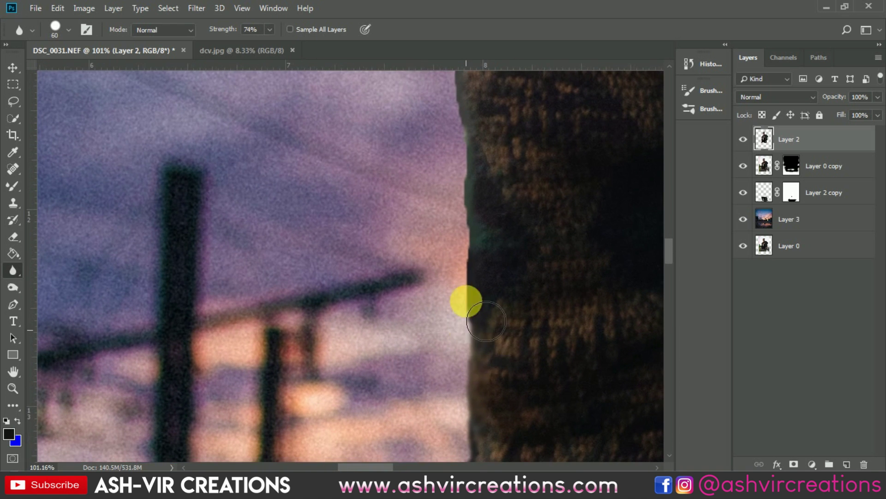
left_click_drag(470, 125, 497, 371)
left_click_drag(495, 216, 493, 366)
left_click_drag(494, 135, 503, 299)
left_click_drag(490, 201, 342, 349)
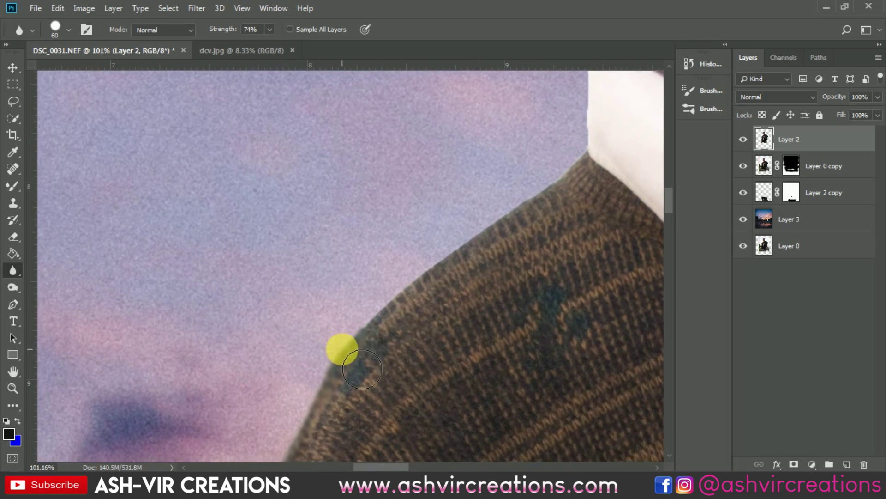
Step: Soften the sweater shoulder, white shirt collar, nape and ear edges on the straight-arm side with the 60 px Blur tool
left_click_drag(504, 239, 390, 370)
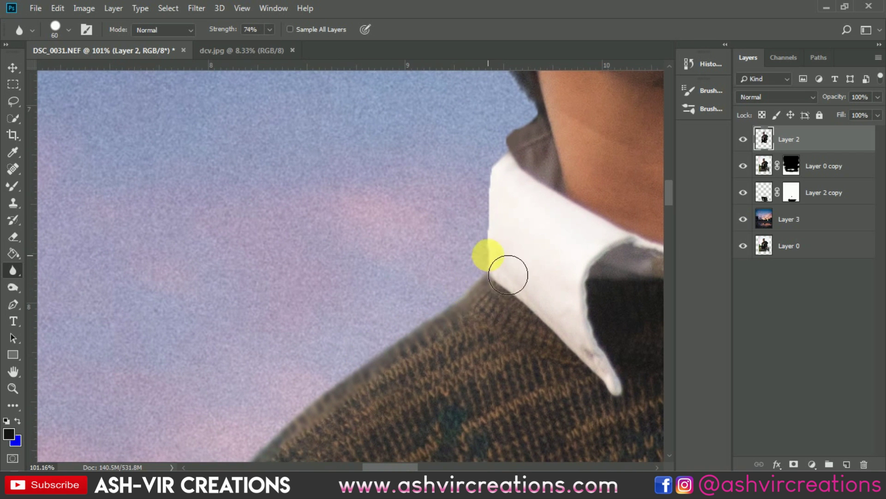
left_click_drag(511, 175, 467, 386)
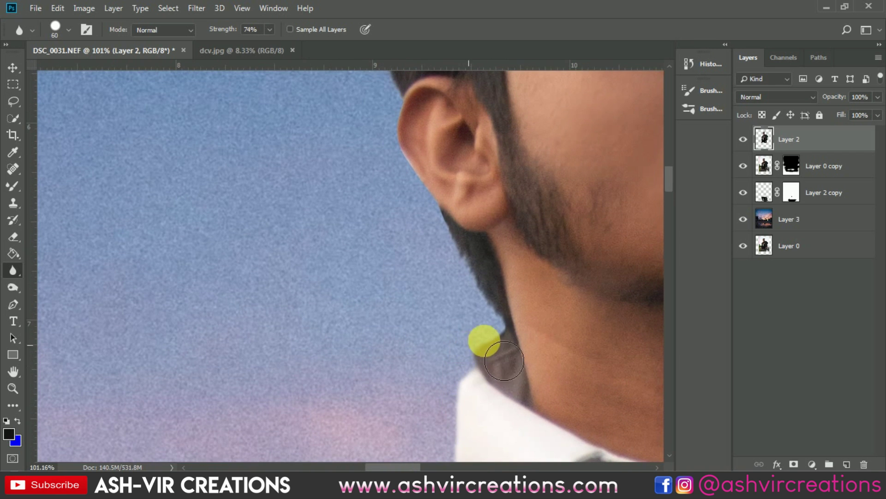
scroll(502, 337, "down", 3)
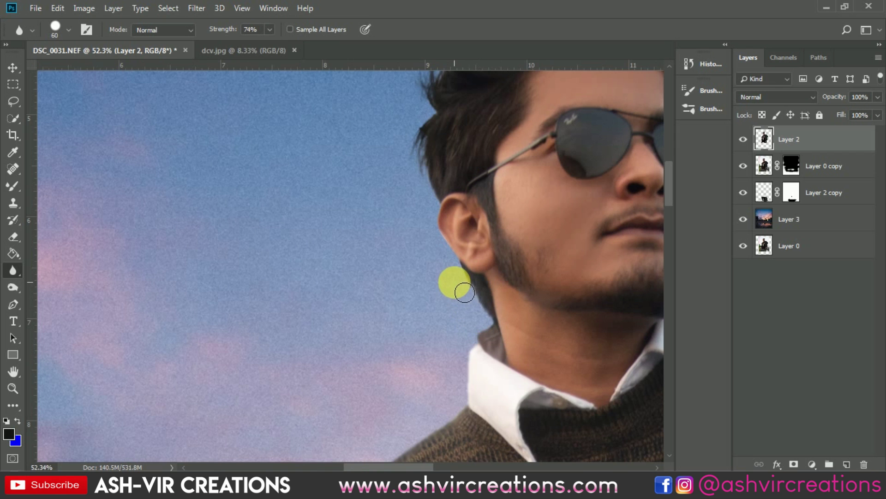
scroll(457, 229, "up", 3)
left_click_drag(448, 245, 466, 302)
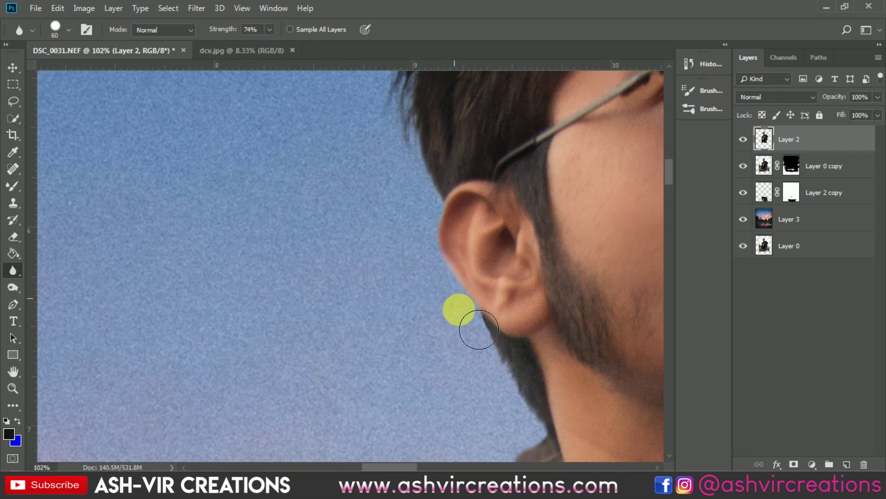
scroll(477, 325, "down", 3)
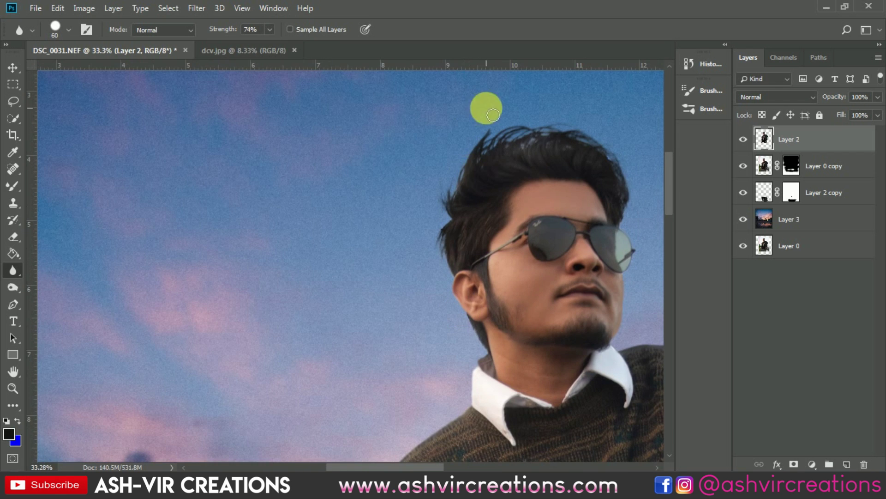
scroll(476, 191, "up", 3)
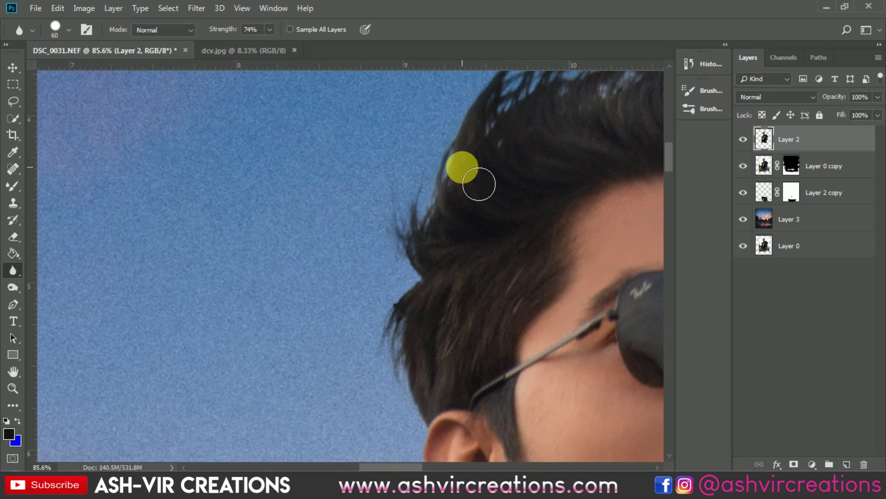
scroll(475, 196, "down", 4)
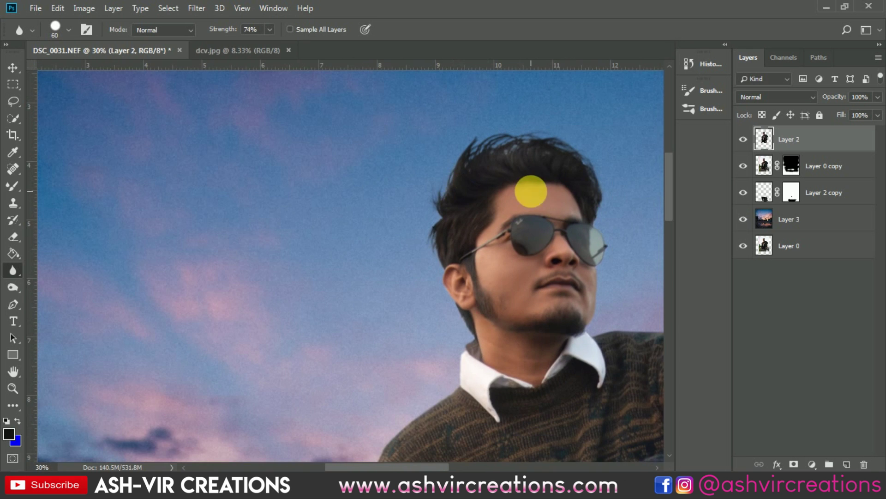
Step: Merge Layer 2, Layer 0 copy, Layer 2 copy and Layer 3 into a single layer above Layer 0
key("v")
scroll(531, 172, "down", 5)
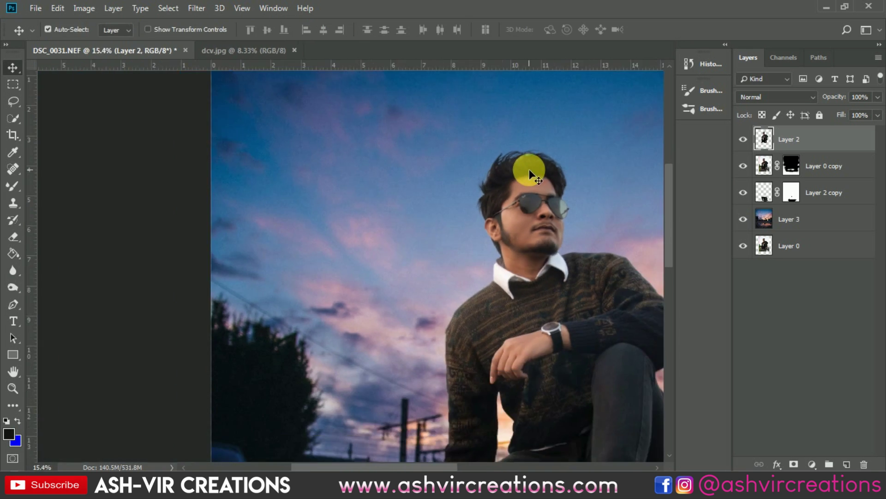
scroll(448, 175, "up", 1)
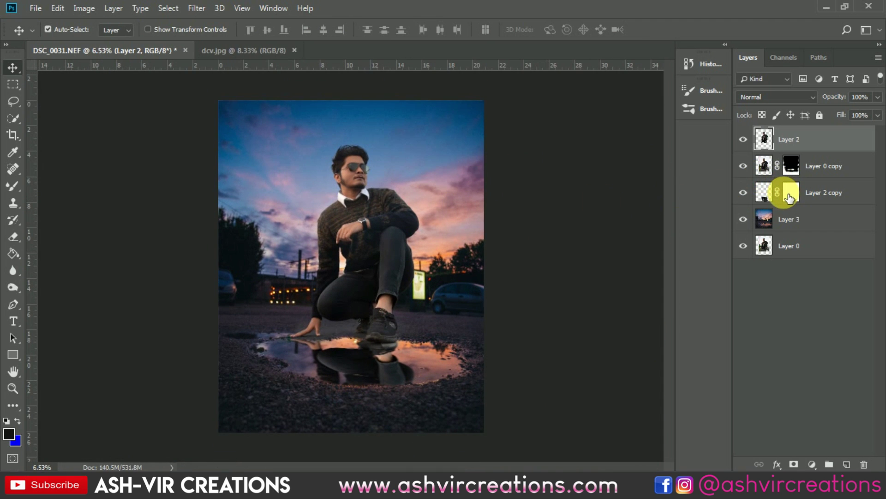
left_click(809, 222, "shift")
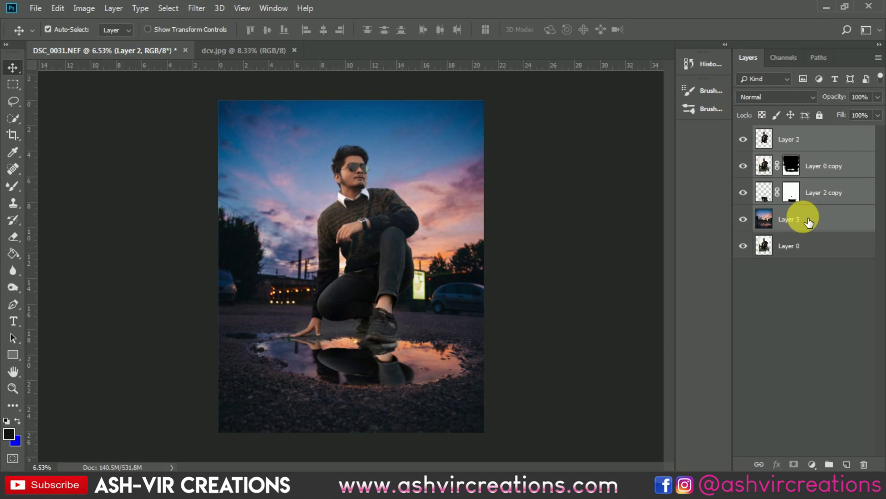
right_click(808, 221)
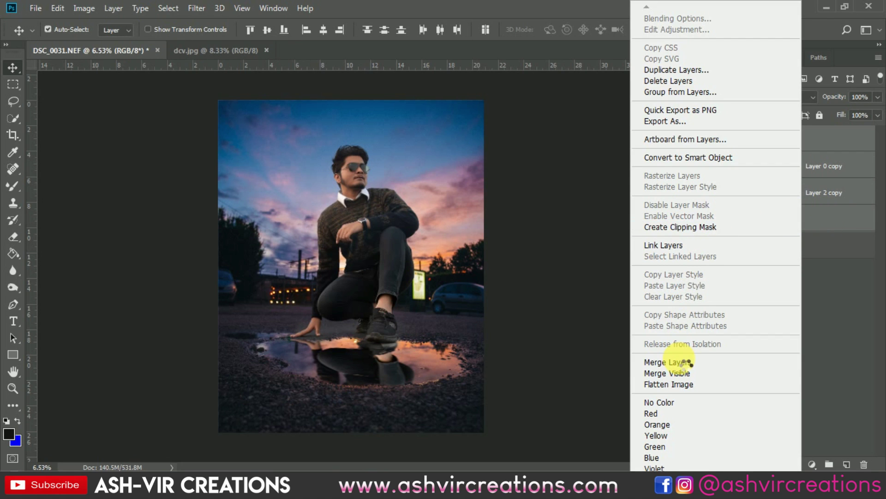
left_click(680, 360)
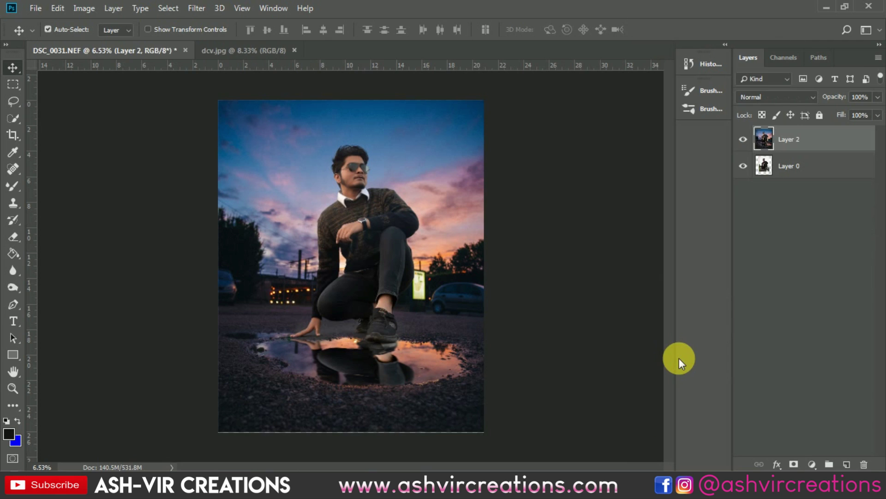
Step: Crop the document to the existing canvas bounds, deleting the pixels that lie outside them
left_click(13, 136)
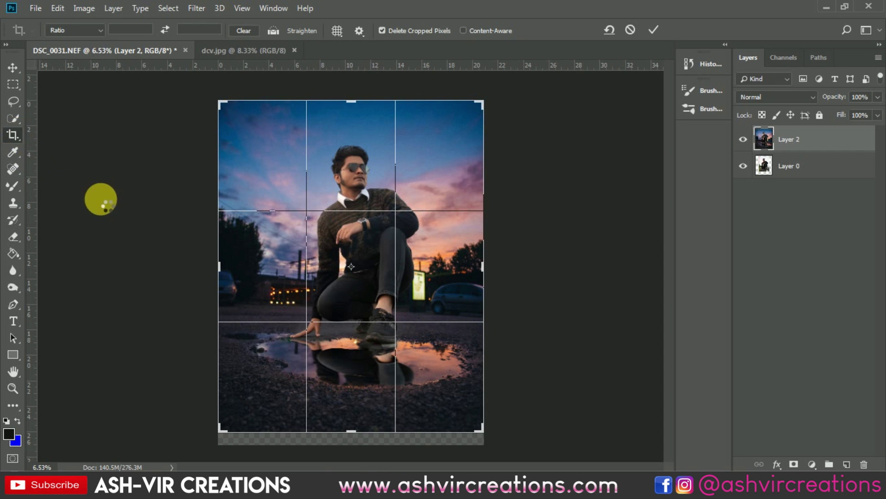
key("Return")
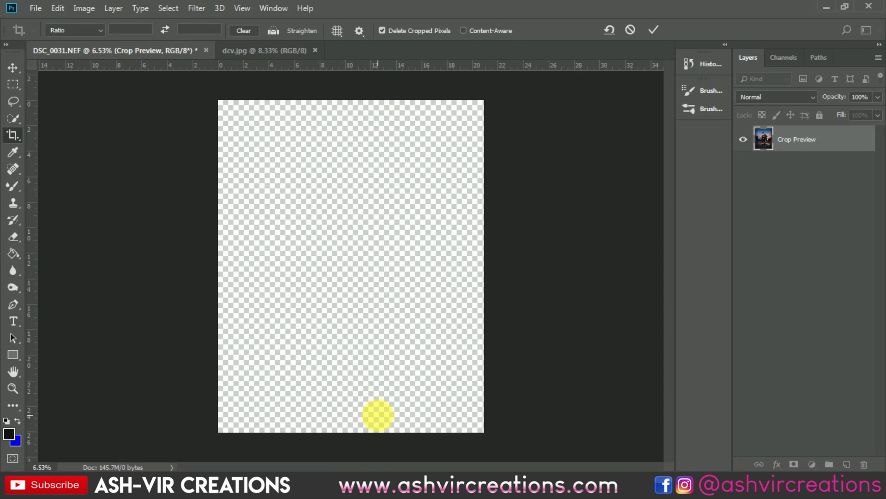
key("v")
Step: Cover the greenish spot in the gravel near the image's lower edge with the 200 px Clone Stamp
scroll(355, 365, "up", 4)
scroll(355, 364, "up", 3)
left_click_drag(388, 424, 439, 231)
scroll(433, 226, "down", 2)
scroll(432, 313, "up", 5)
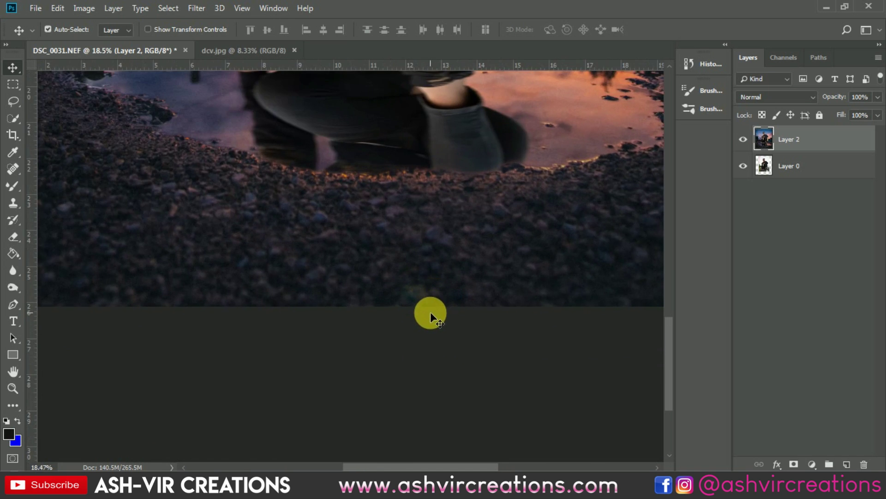
key("s")
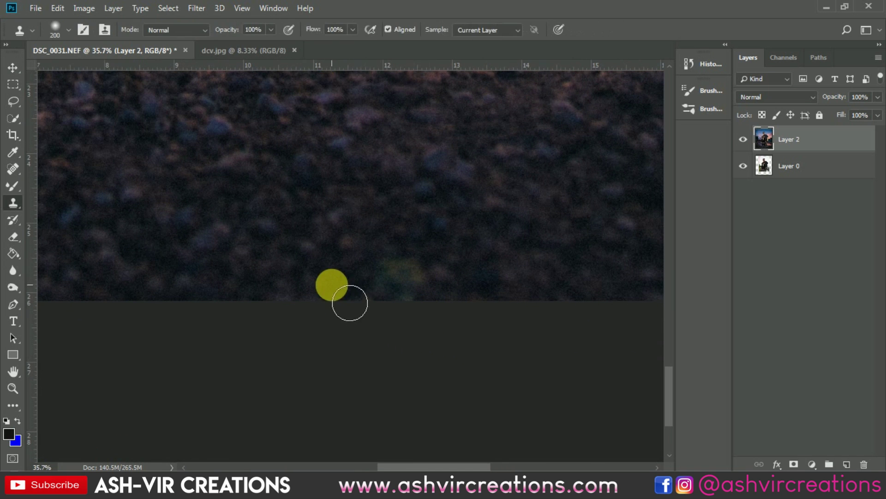
left_click_drag(403, 270, 401, 280)
key("v")
scroll(368, 315, "down", 8)
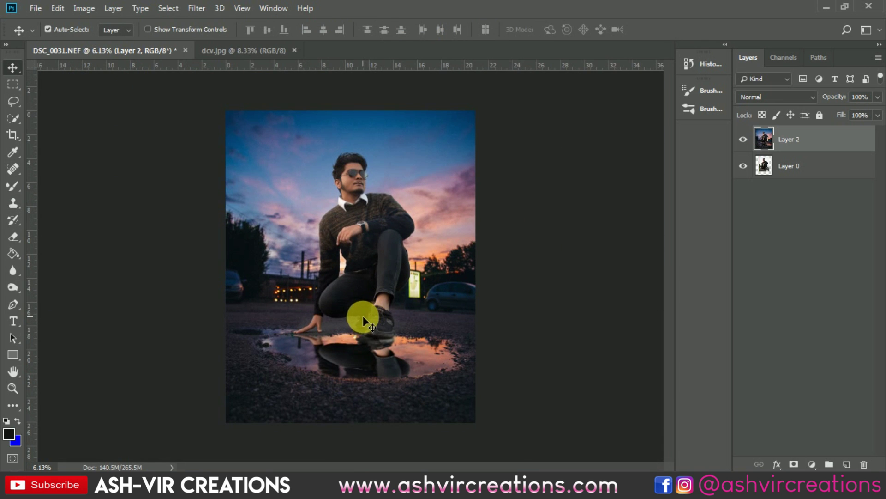
key("c")
key("v")
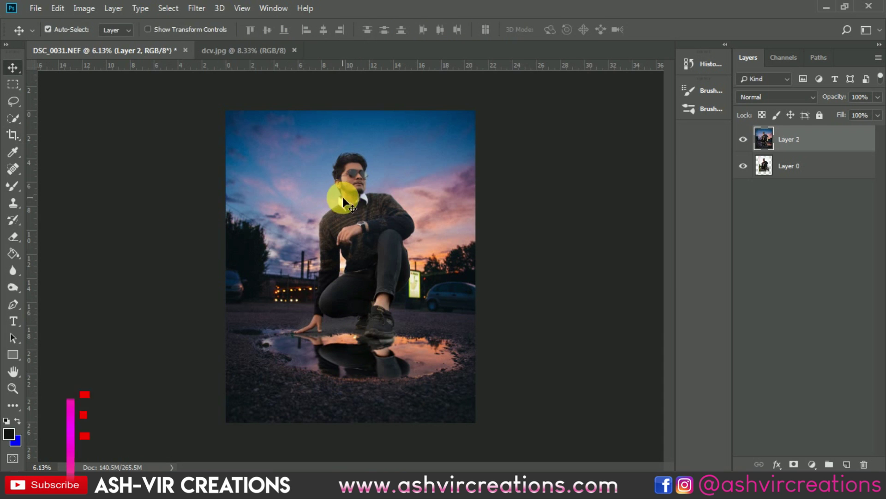
Step: Apply the Camera Raw Filter to Layer 2 and set the Red Primary calibration to hue -16 and saturation +23
left_click(209, 12)
left_click(219, 87)
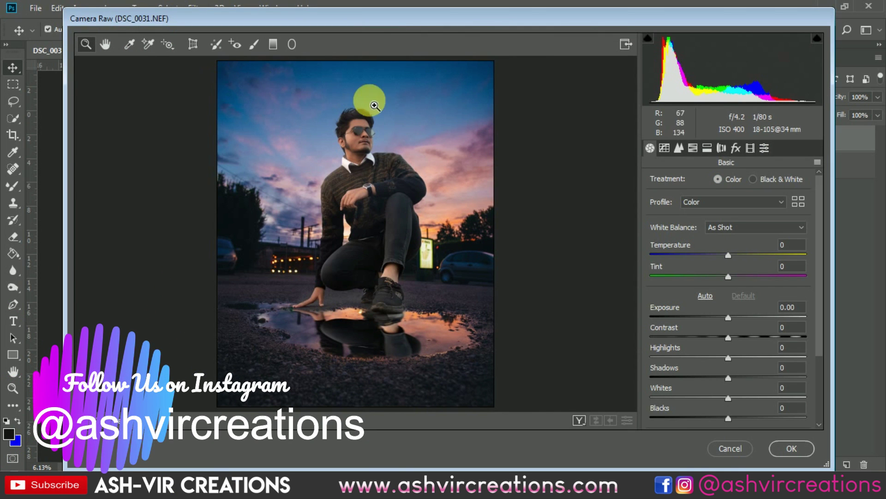
left_click(750, 147)
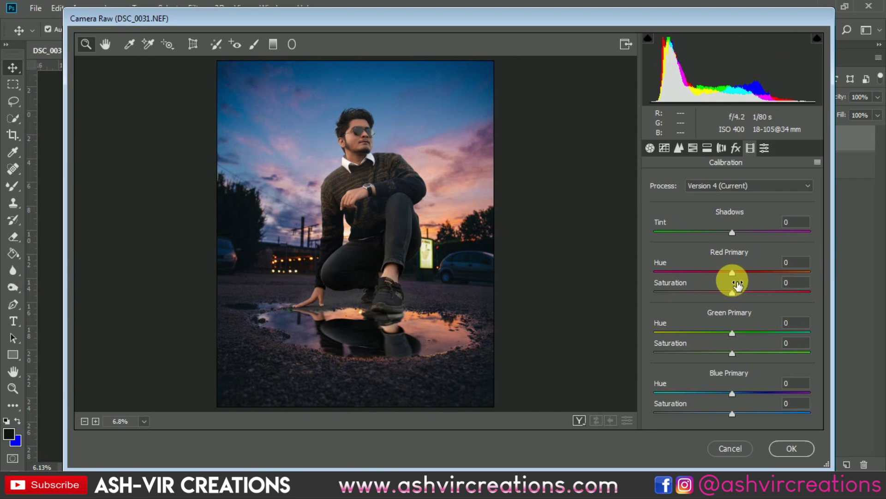
left_click_drag(760, 277, 721, 280)
left_click_drag(695, 275, 759, 295)
left_click(739, 295)
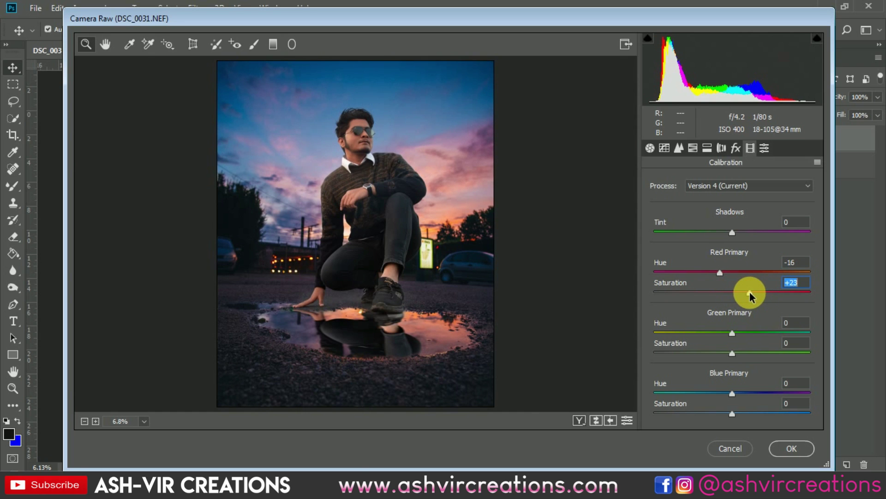
Step: Calibrate Green Primary to hue +16 and saturation -1, and Blue Primary to hue +3 and saturation +22
left_click_drag(734, 337, 773, 336)
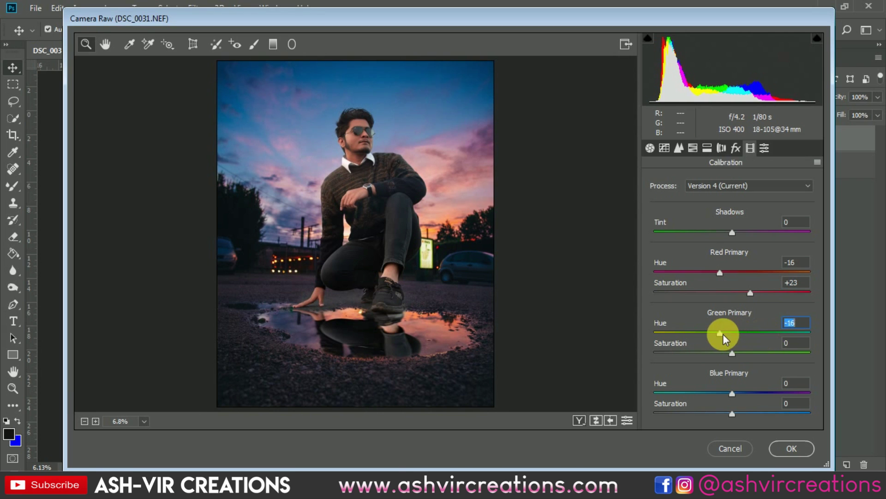
left_click_drag(738, 335, 731, 356)
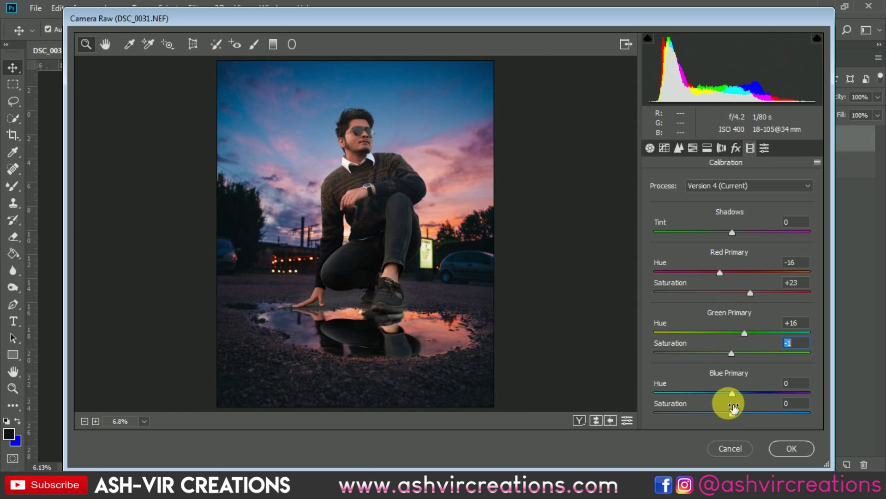
left_click_drag(732, 396, 749, 414)
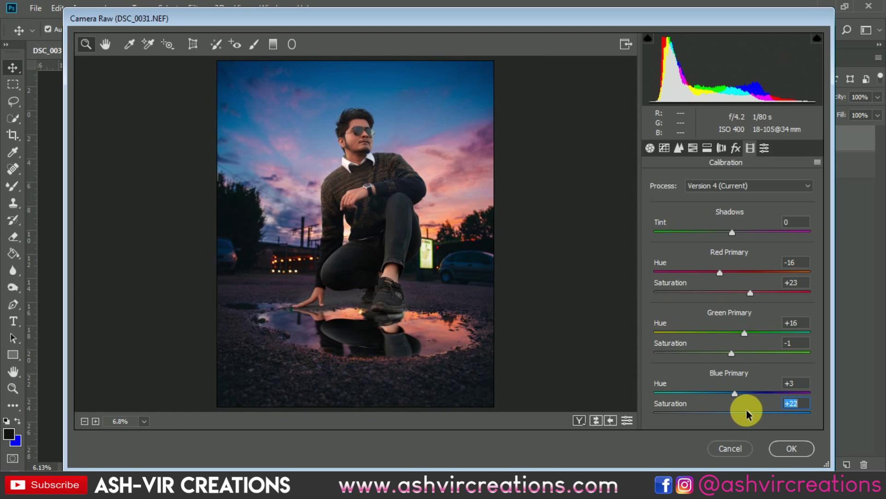
Step: In the HSL adjustments, set the Reds hue to +5 and the Reds saturation to +3, checking the face close up
left_click(707, 149)
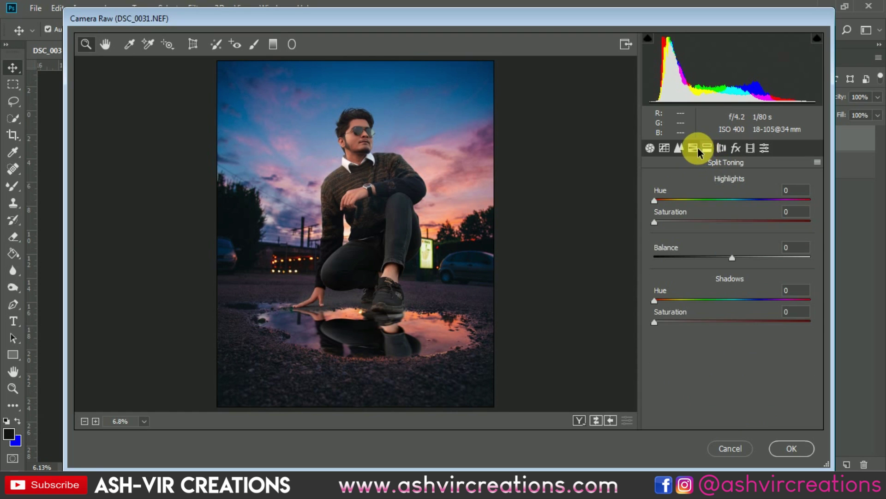
left_click(694, 147)
left_click(672, 180)
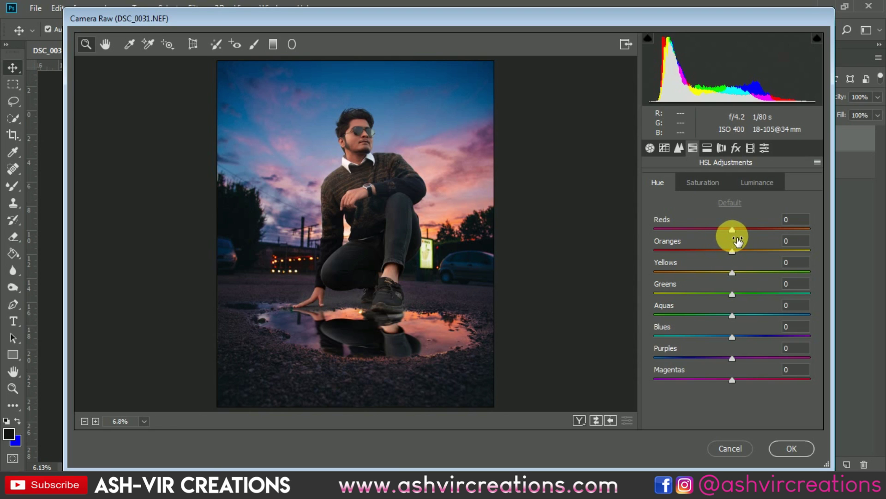
left_click_drag(755, 230, 736, 237)
left_click(713, 186)
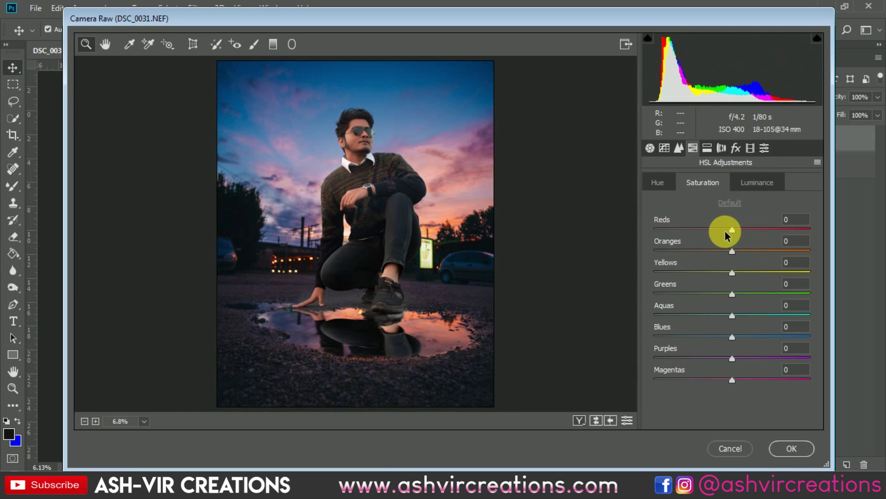
mouse_move(725, 231)
left_mouse_down()
mouse_move(708, 231)
mouse_move(733, 231)
left_mouse_up()
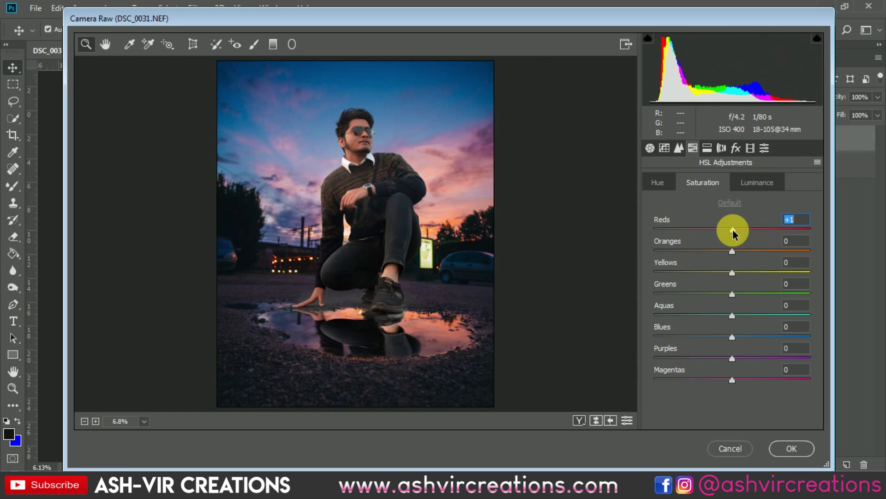
left_click_drag(373, 140, 418, 194)
left_click_drag(367, 164, 447, 251)
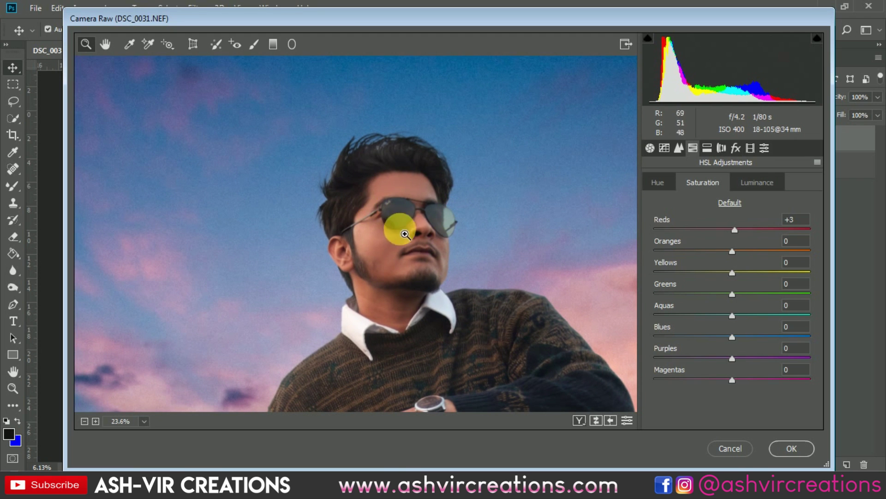
left_click(400, 212)
left_click_drag(400, 213, 439, 237)
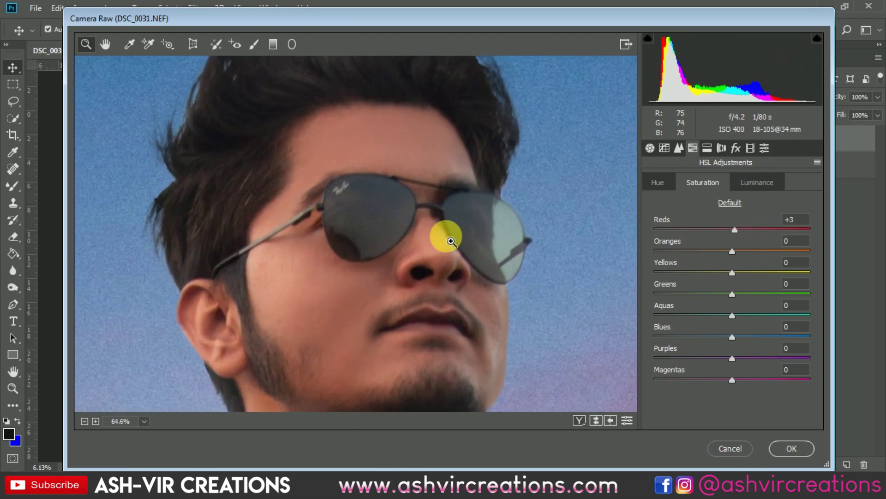
key("ctrl+0")
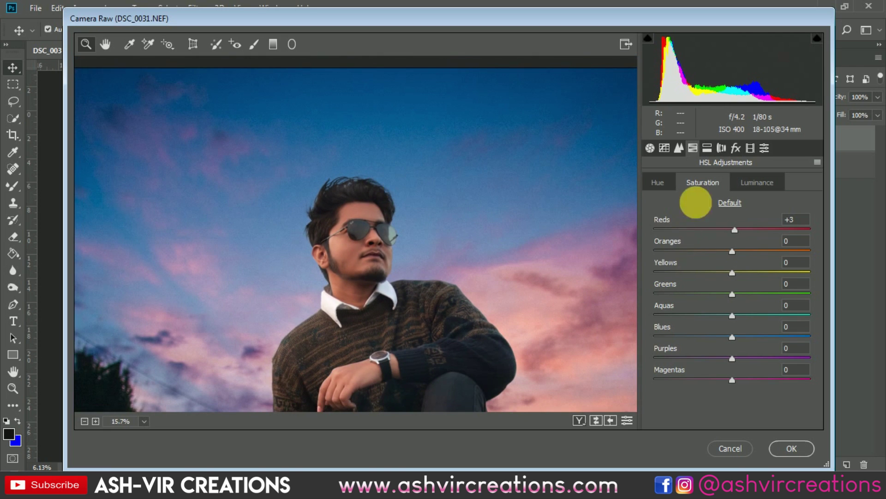
Step: Set the Reds luminance to +4 in the HSL adjustments and check the skin tone on the face
left_click(752, 184)
left_click_drag(733, 229, 736, 234)
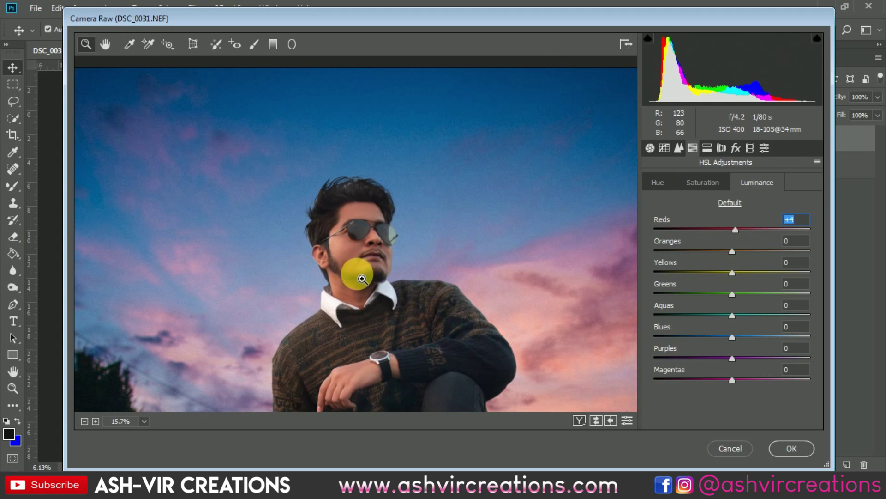
left_click_drag(356, 267, 406, 192)
left_click(402, 149)
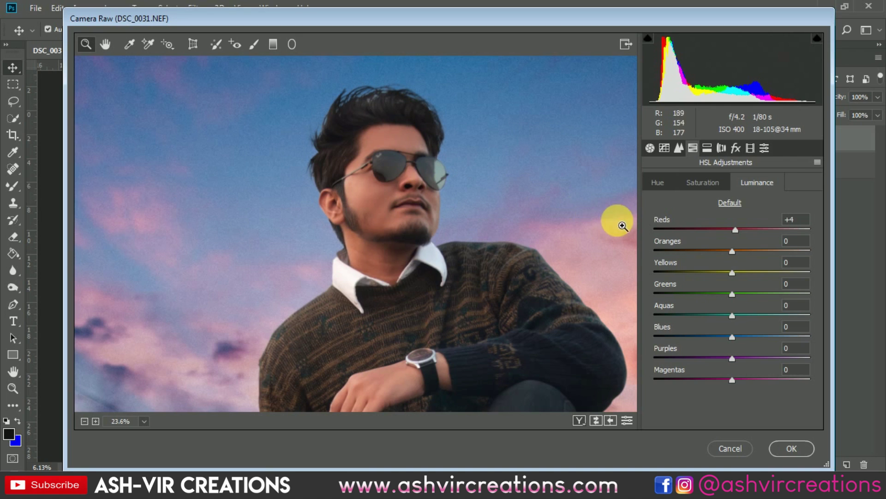
Step: Set the Reds hue to +7 and the Oranges hue to +3 to warm the skin tone
left_click(668, 184)
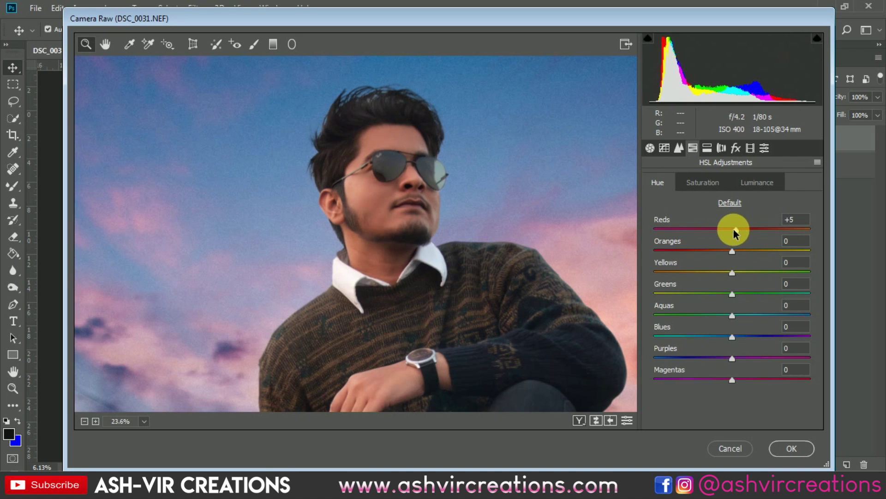
mouse_move(734, 229)
left_mouse_down()
mouse_move(751, 231)
mouse_move(740, 235)
left_mouse_up()
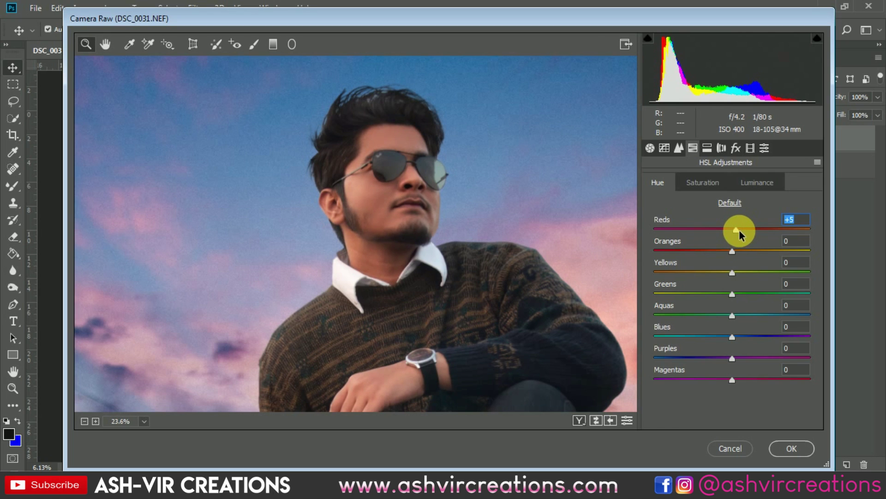
left_click_drag(592, 253, 531, 122)
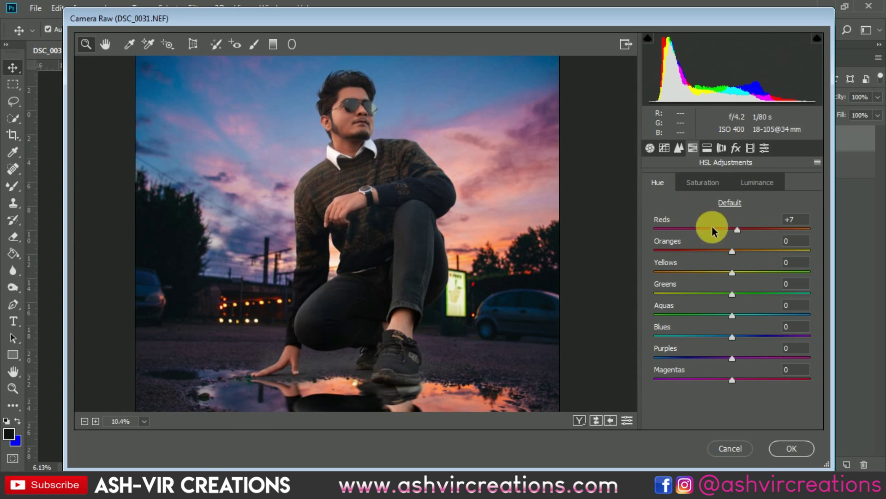
mouse_move(732, 250)
left_mouse_down()
mouse_move(704, 250)
mouse_move(772, 249)
mouse_move(736, 251)
left_mouse_up()
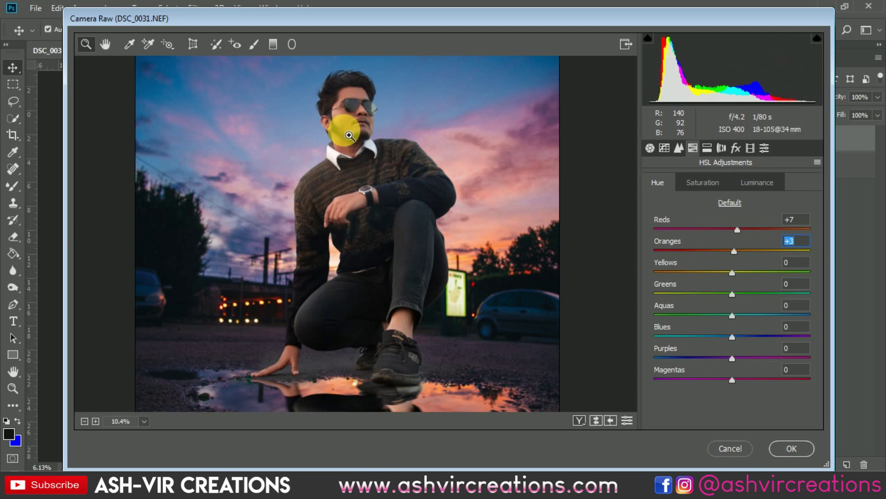
left_click_drag(344, 130, 390, 198)
left_click_drag(427, 125, 427, 281)
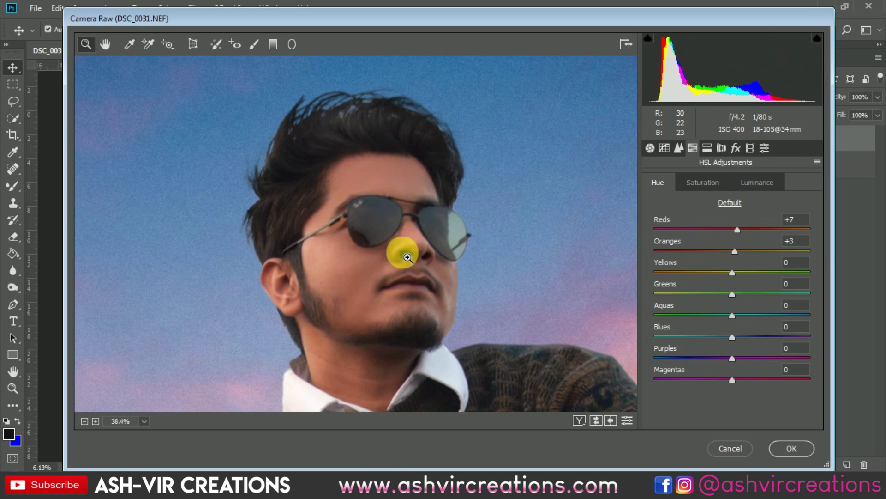
left_click_drag(453, 321, 390, 271)
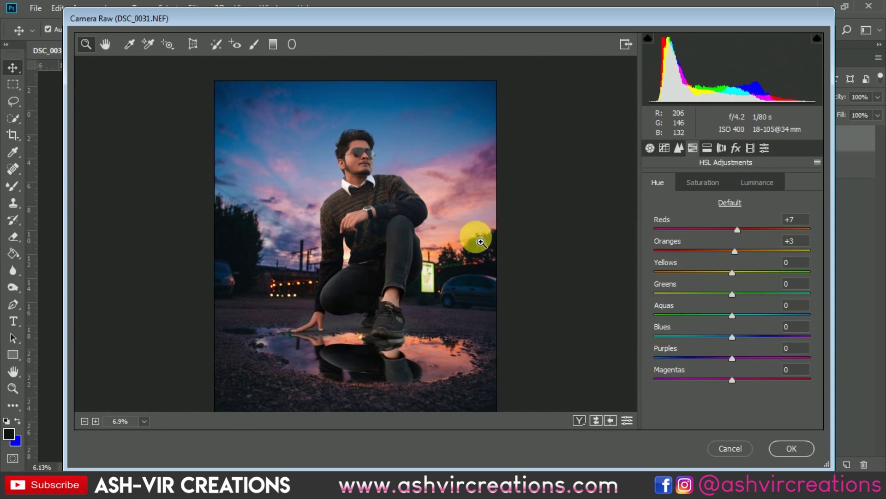
Step: Brighten the skin by setting the Oranges luminance to +13, and review the whole image
left_click(744, 183)
left_click_drag(742, 253, 749, 253)
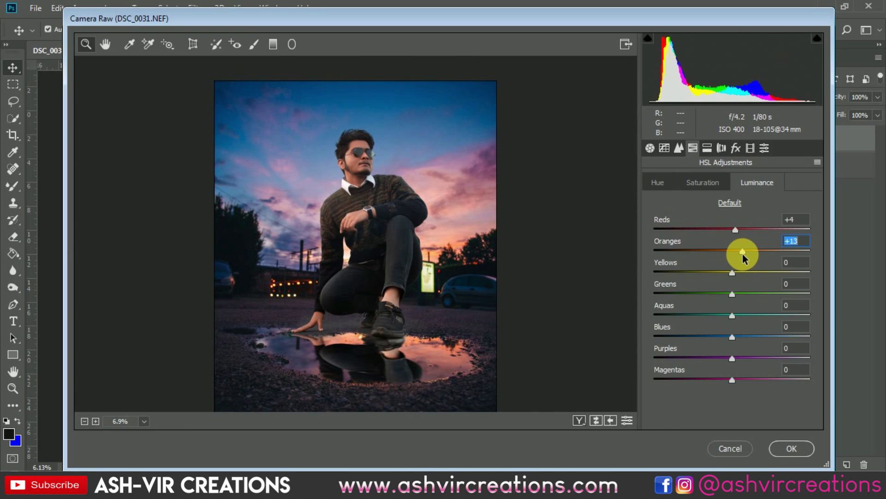
scroll(448, 307, "down", 2)
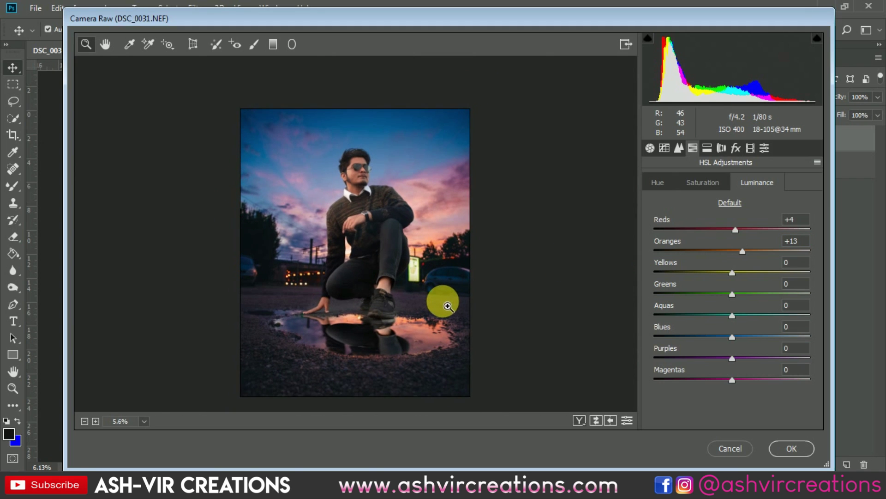
scroll(448, 306, "down", 1)
scroll(449, 306, "up", 1)
scroll(449, 276, "down", 1)
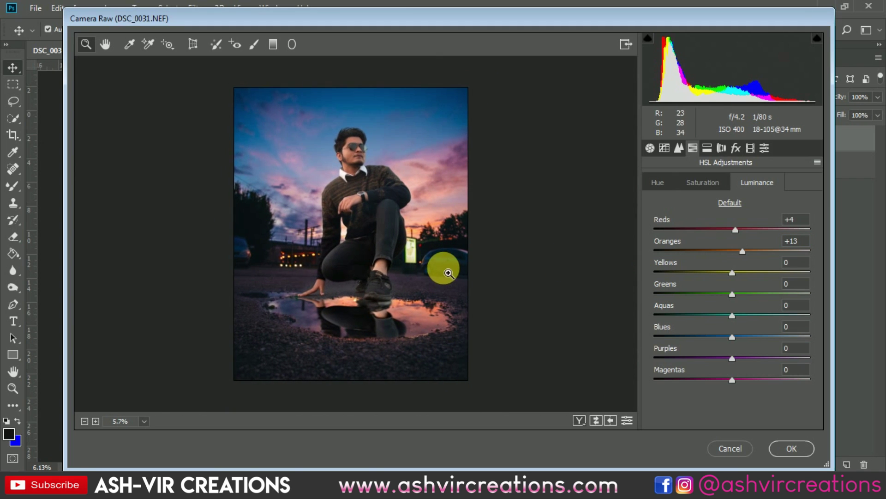
Step: Set the basic tone adjustments to Contrast +4, Highlights +18, Shadows +12, Whites -27, Blacks +44 and Clarity +10
left_click(650, 148)
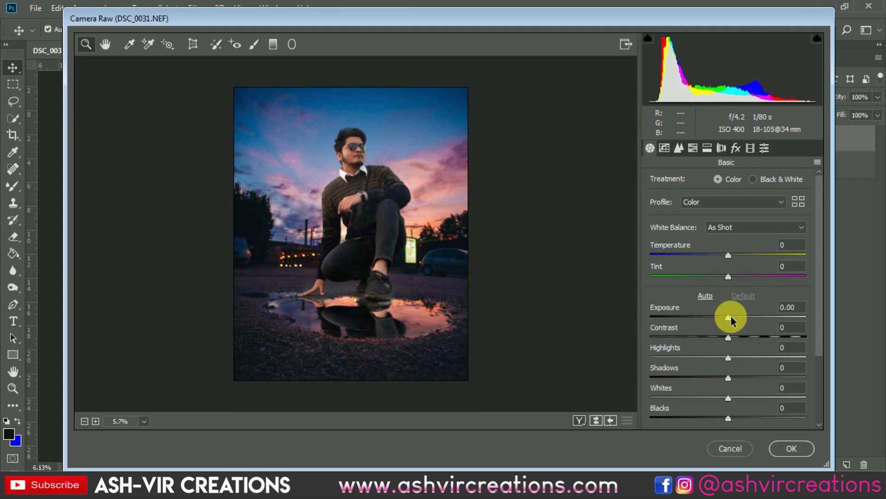
scroll(817, 342, "down", 2)
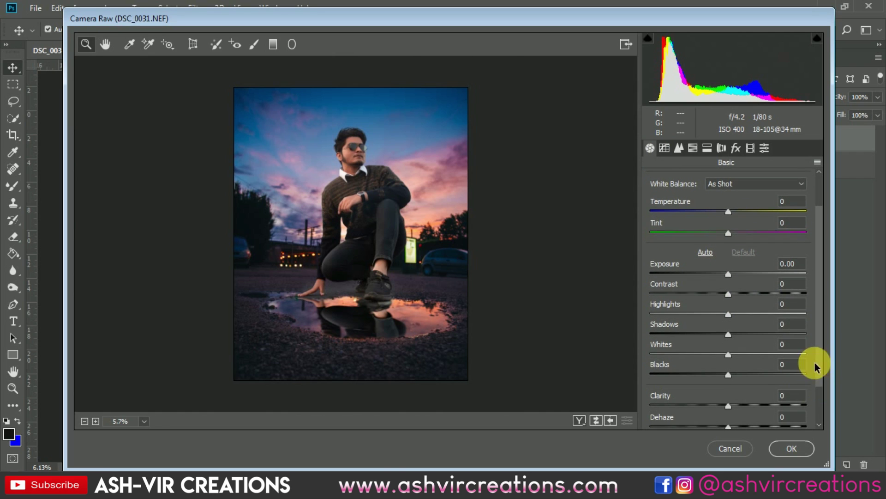
left_click_drag(733, 296, 768, 332)
left_click_drag(734, 376, 763, 374)
left_click_drag(754, 335, 739, 380)
scroll(785, 384, "down", 1)
scroll(352, 151, "up", 5)
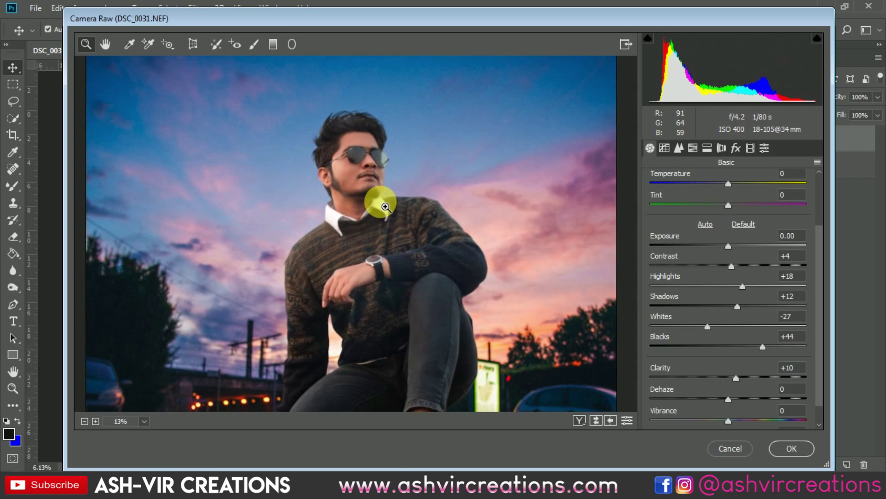
scroll(421, 255, "down", 7)
left_click_drag(383, 227, 456, 208)
left_click(736, 148)
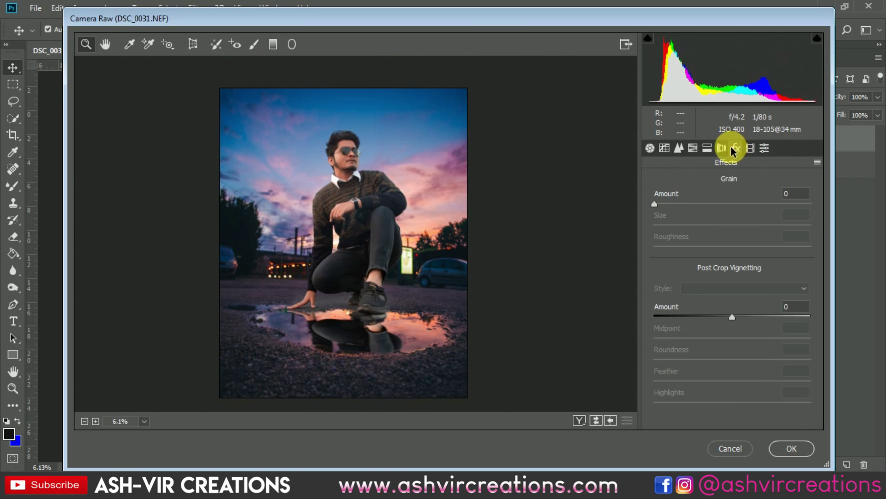
left_click(707, 147)
left_click(693, 147)
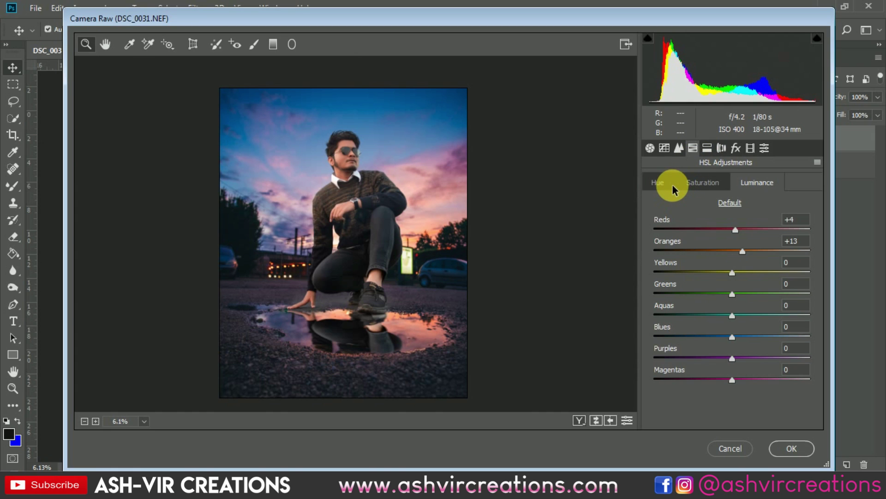
left_click(657, 184)
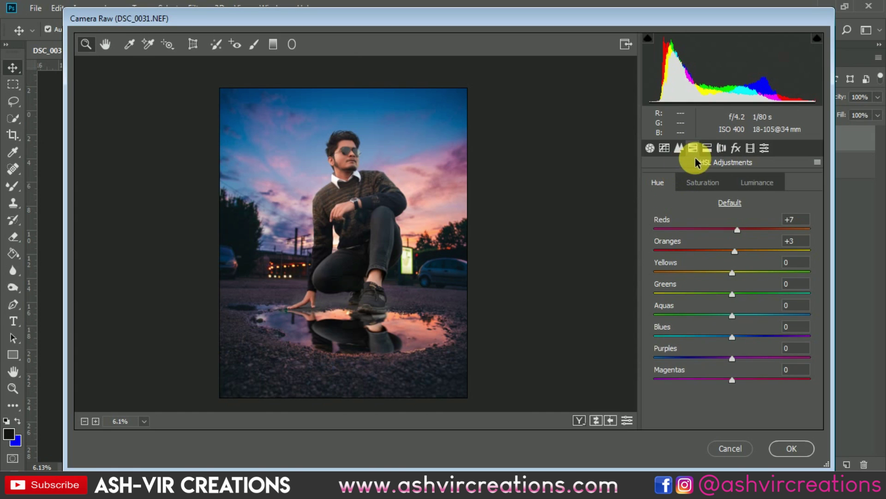
left_click(732, 149)
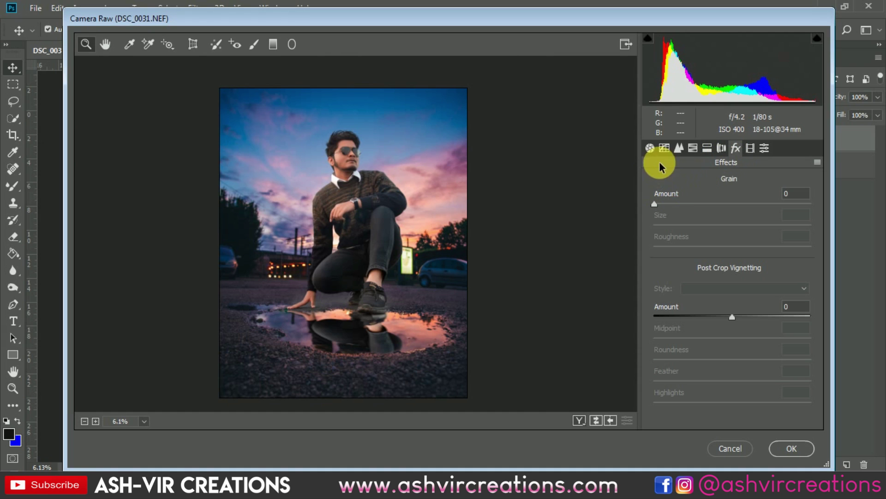
left_click(707, 147)
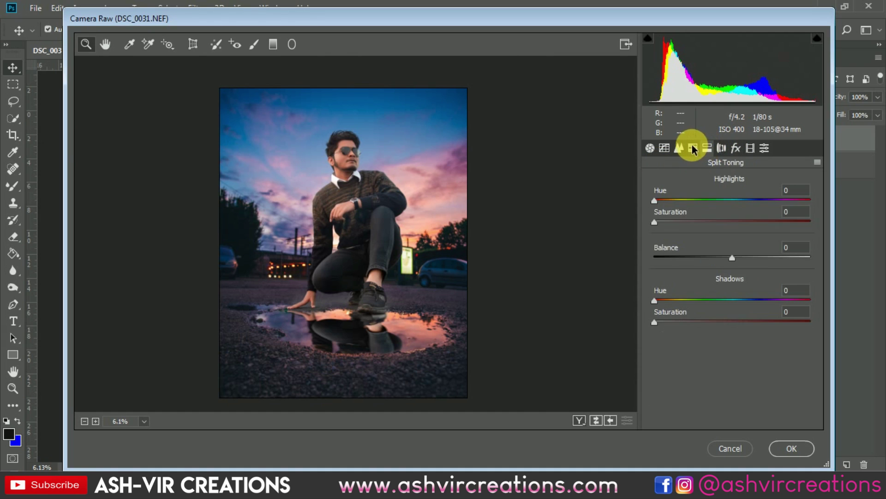
Step: Try shifting the Aquas hue and moving the Blues hue to -84, and reset both to 0
left_click(693, 148)
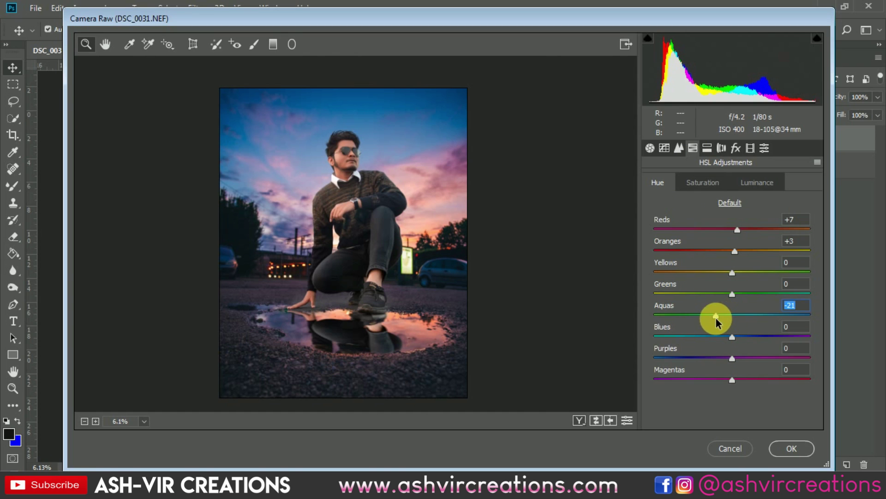
left_click_drag(682, 316, 666, 334)
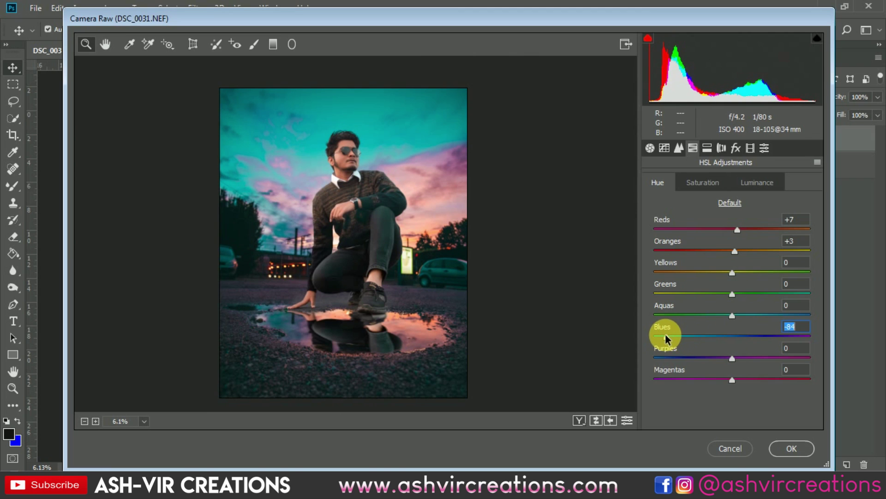
double_click(665, 336)
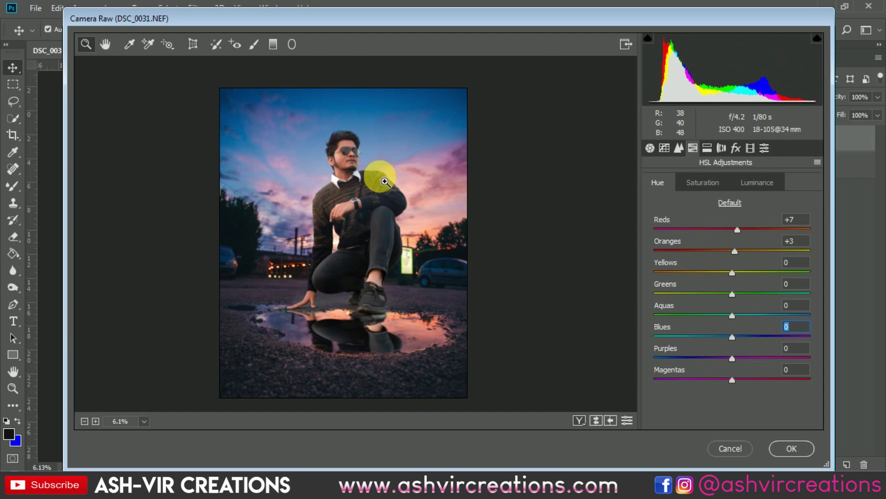
Step: Set the Vibrance to +5 and the Saturation to -3 in the basic adjustments
left_click(370, 143)
left_click_drag(399, 179, 386, 175)
left_click_drag(392, 257, 403, 180)
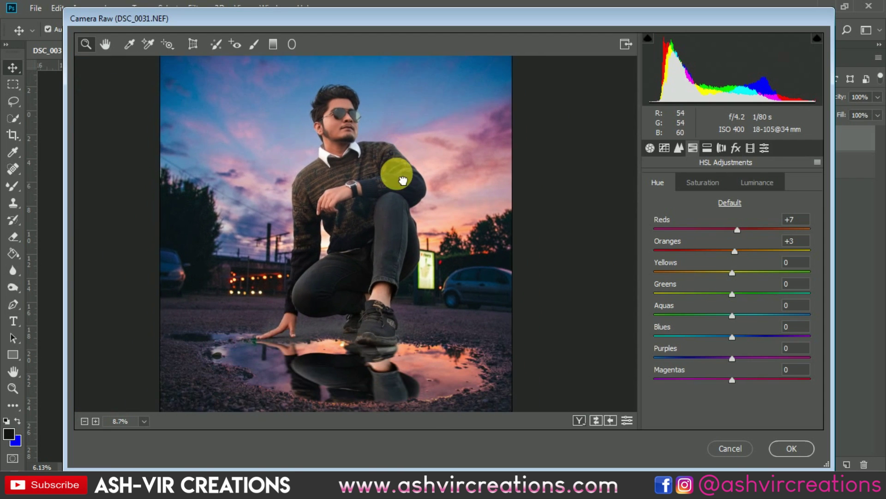
left_click(665, 148)
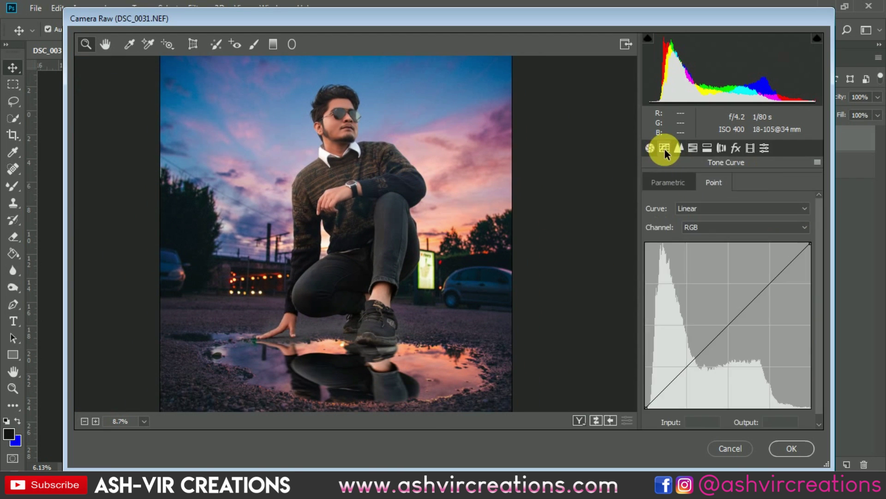
left_click(650, 147)
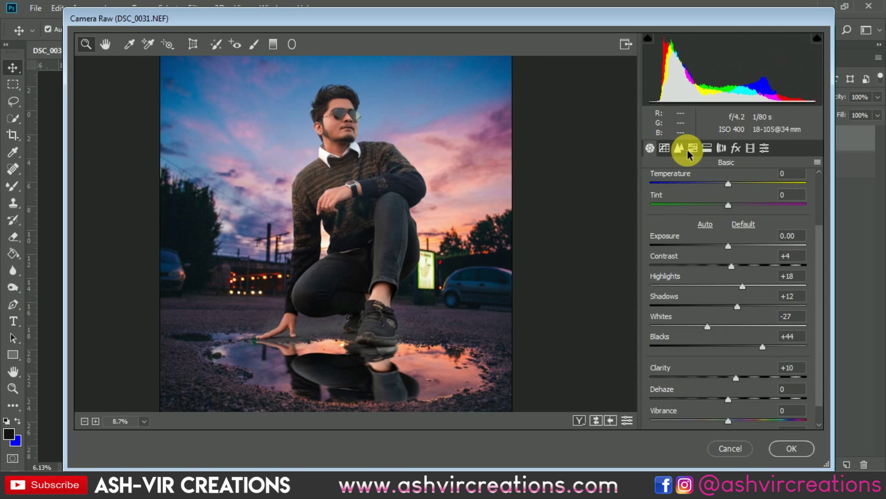
scroll(812, 241, "down", 1)
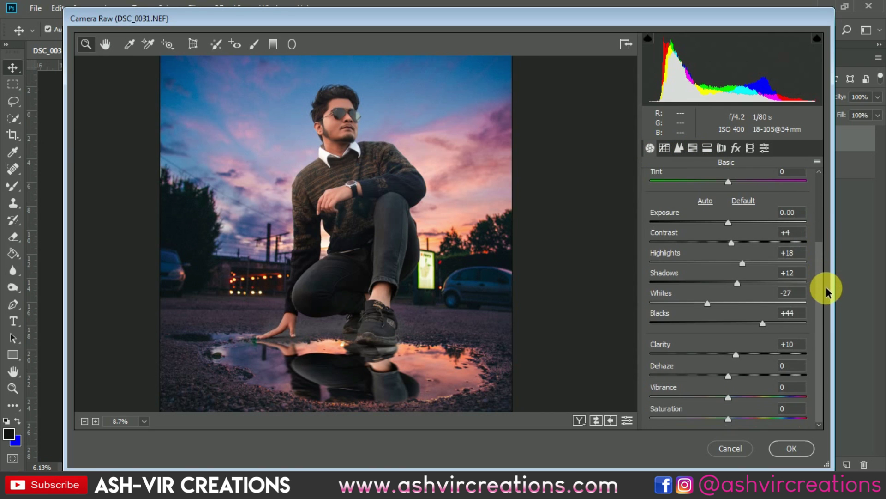
left_click_drag(728, 397, 733, 399)
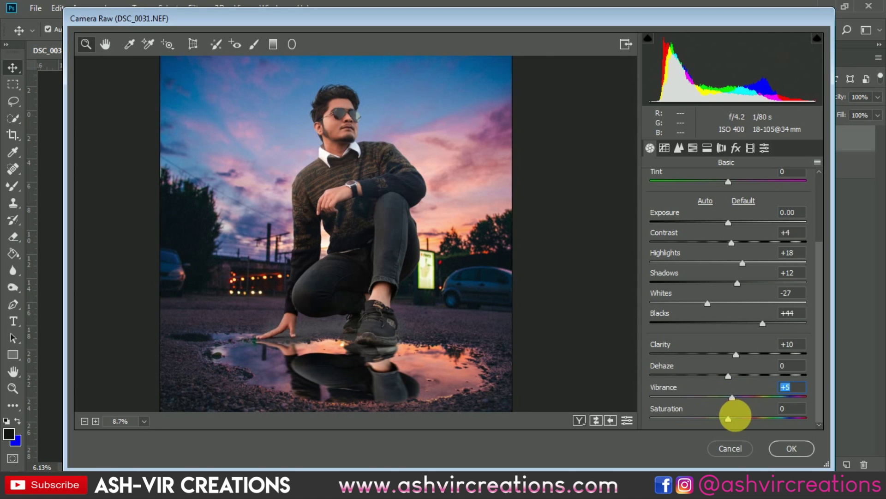
left_click_drag(727, 421, 725, 421)
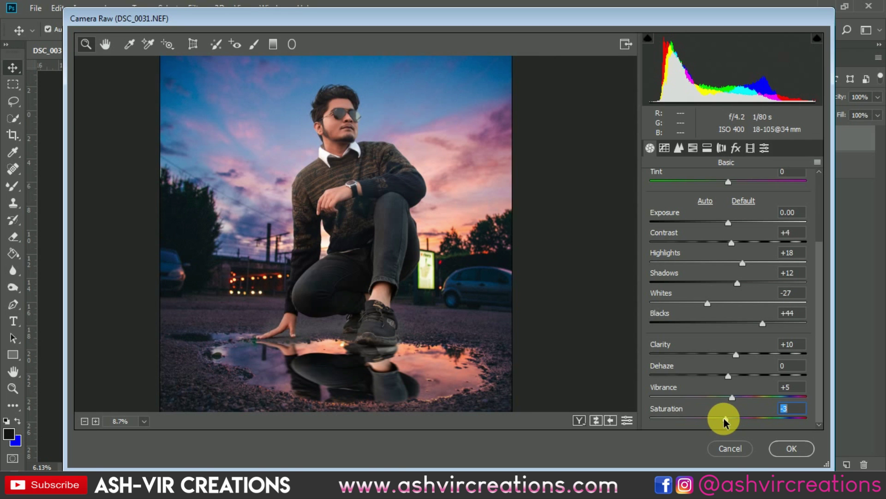
left_click(404, 200, "alt")
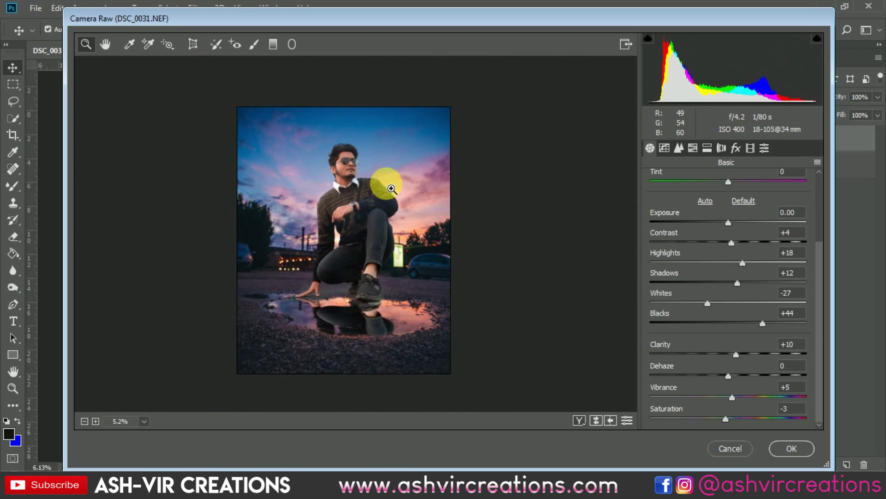
Step: Add a post-crop vignette with Amount -4, Midpoint 41, Roundness -19 and Feather 81
left_click(736, 148)
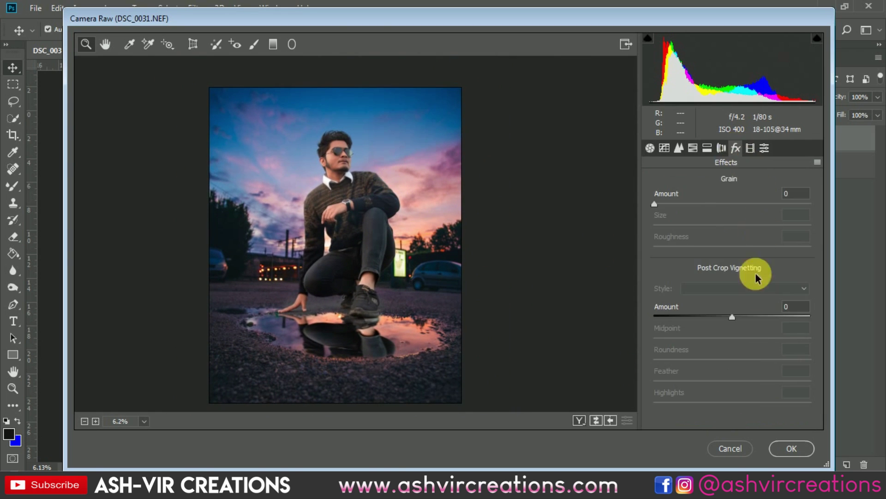
left_click_drag(732, 316, 719, 352)
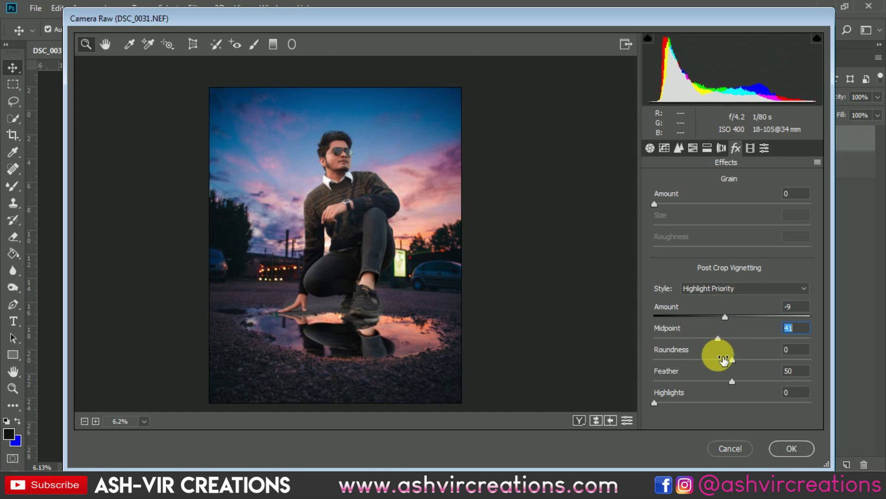
mouse_move(725, 317)
left_mouse_down()
mouse_move(708, 321)
mouse_move(729, 318)
left_mouse_up()
left_click_drag(729, 360, 780, 382)
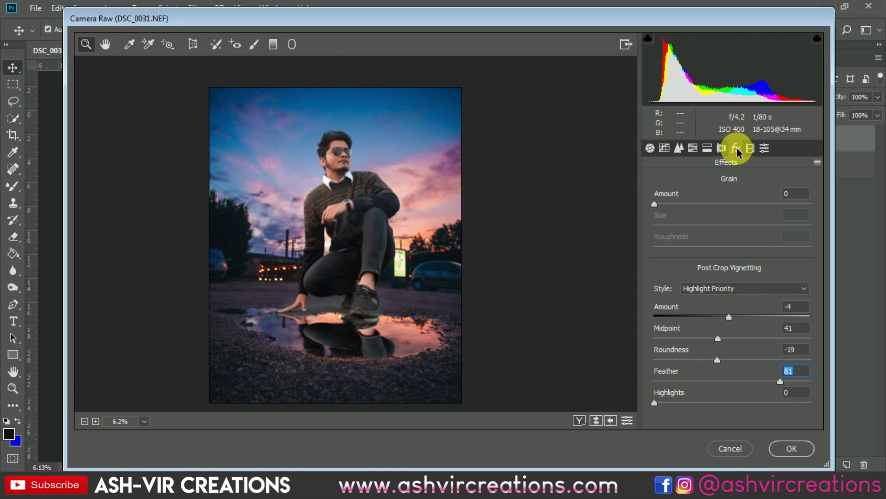
Step: Add RGB point curve anchors at input 65/output 64 and input 194/output 192, and lift the black point to output 21
left_click(693, 148)
left_click(679, 148)
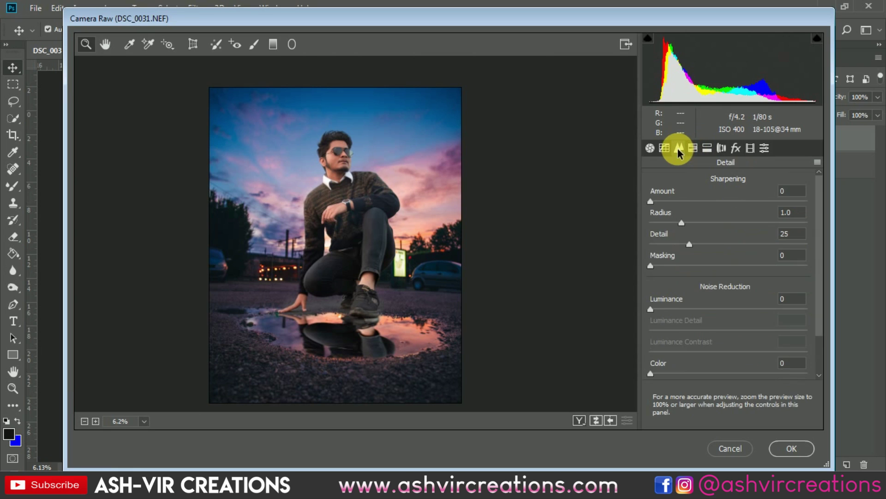
left_click(693, 148)
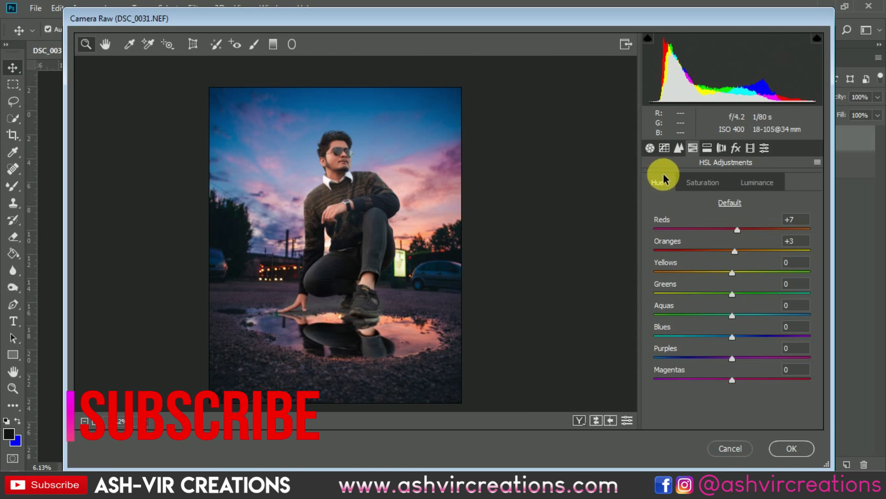
left_click(665, 147)
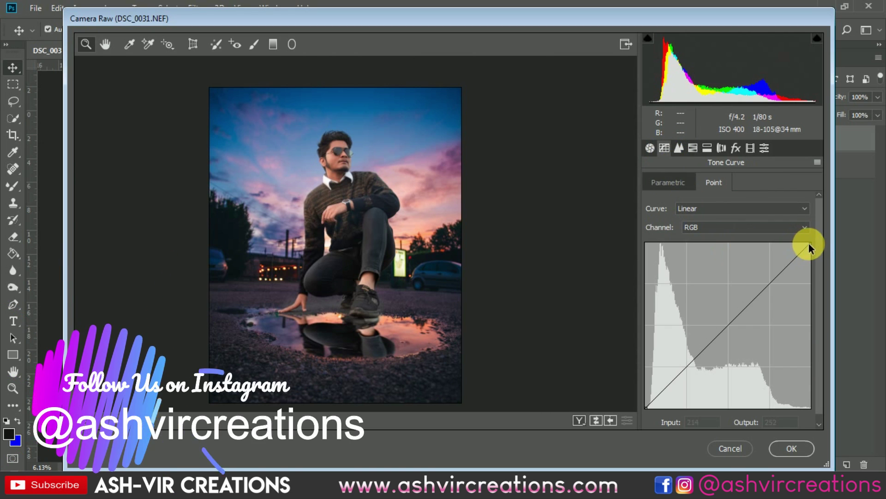
scroll(820, 258, "down", 1)
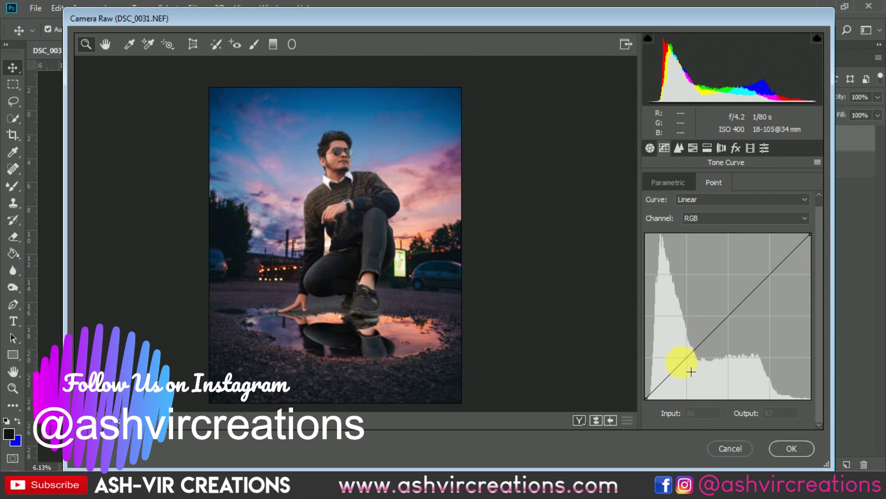
left_click(688, 357)
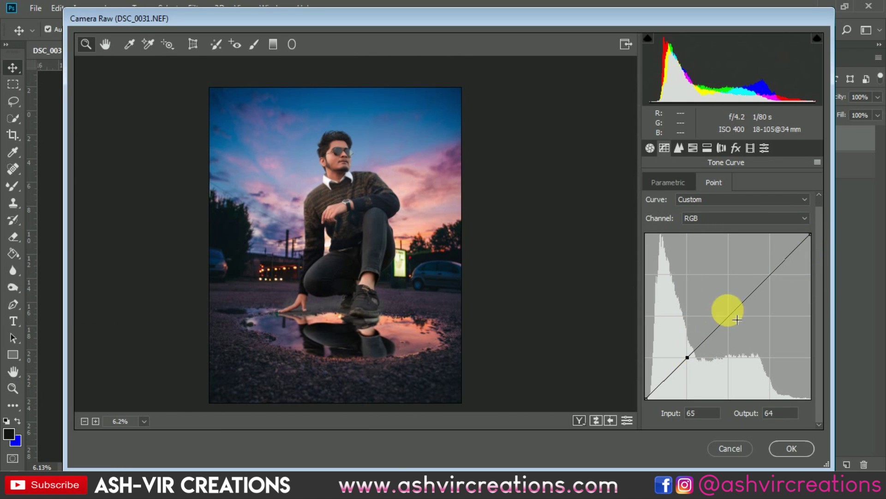
left_click(772, 274)
left_click(646, 397)
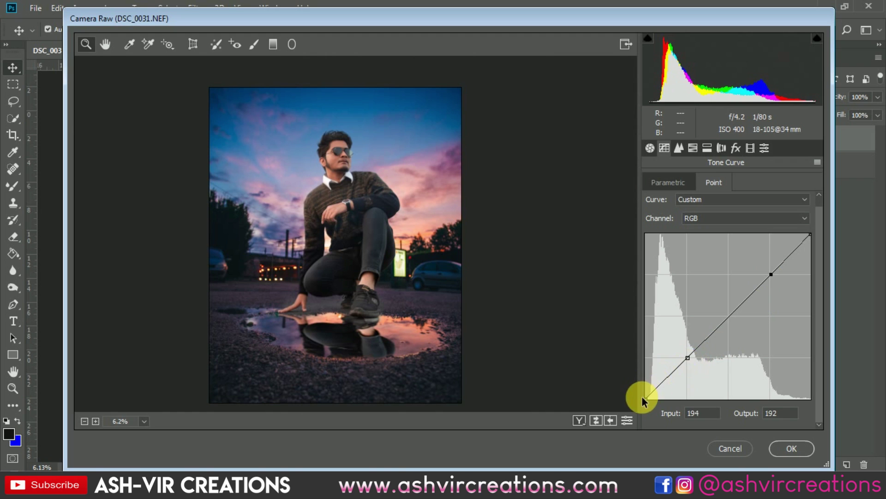
left_click_drag(652, 402, 633, 392)
Step: Check the faded shadows around the man and puddle, and raise the curve's black point to output 26
left_click(365, 300)
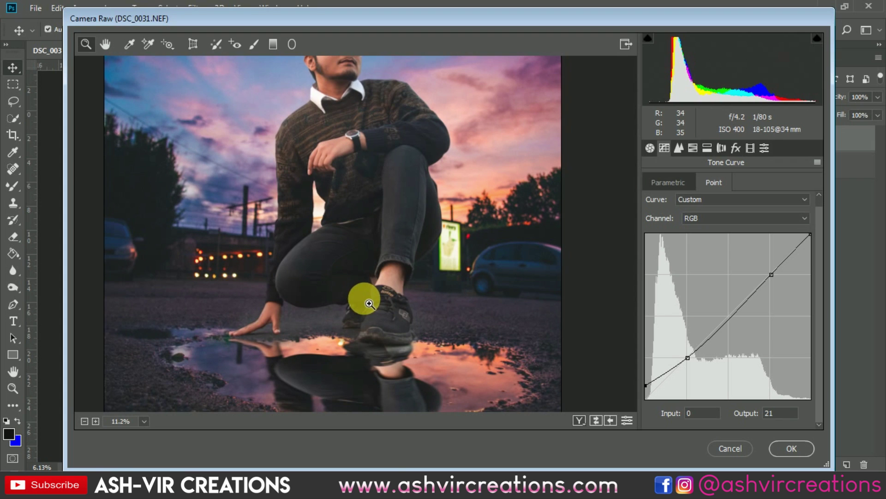
scroll(368, 303, "down", 5)
left_click_drag(353, 276, 360, 264)
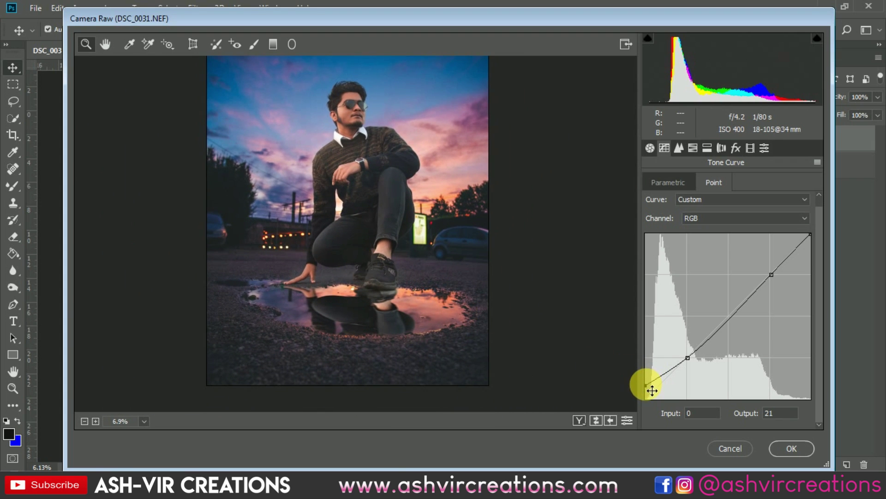
mouse_move(645, 389)
left_mouse_down()
mouse_move(645, 379)
mouse_move(637, 399)
mouse_move(635, 389)
left_mouse_up()
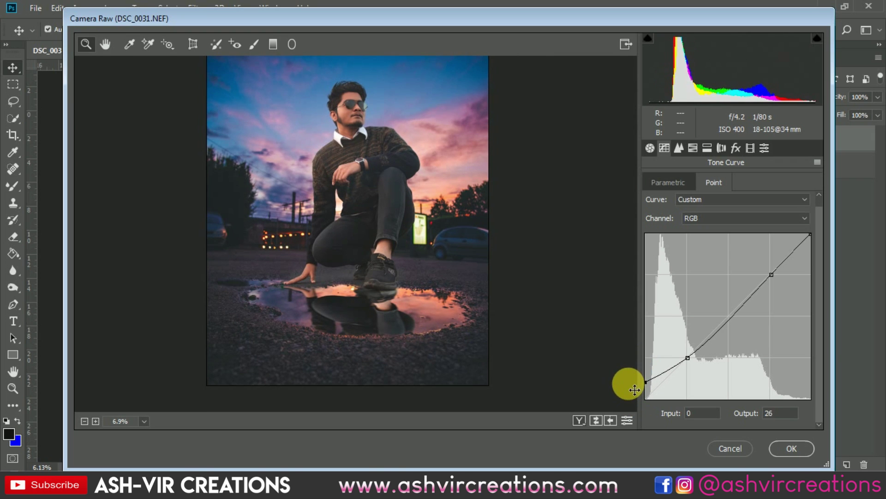
Step: Inspect the man up close, compare the before and after versions side by side, and apply the Camera Raw grade
left_click(363, 166)
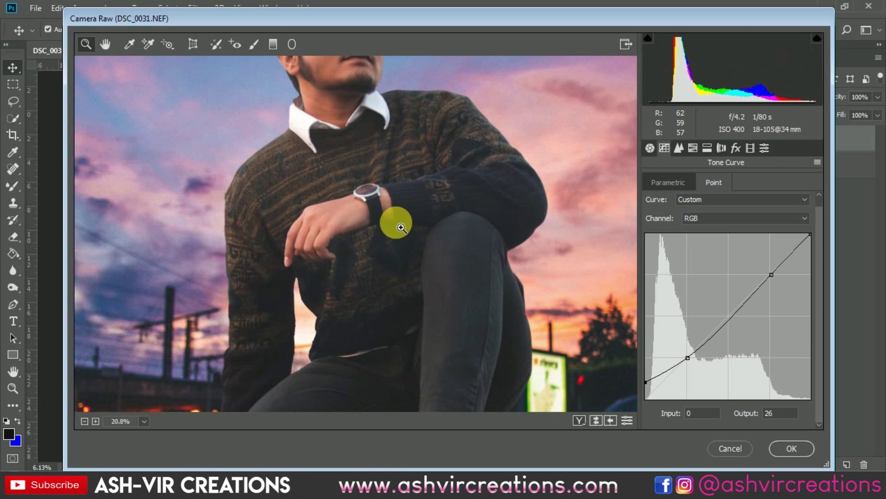
left_click_drag(410, 148, 415, 282)
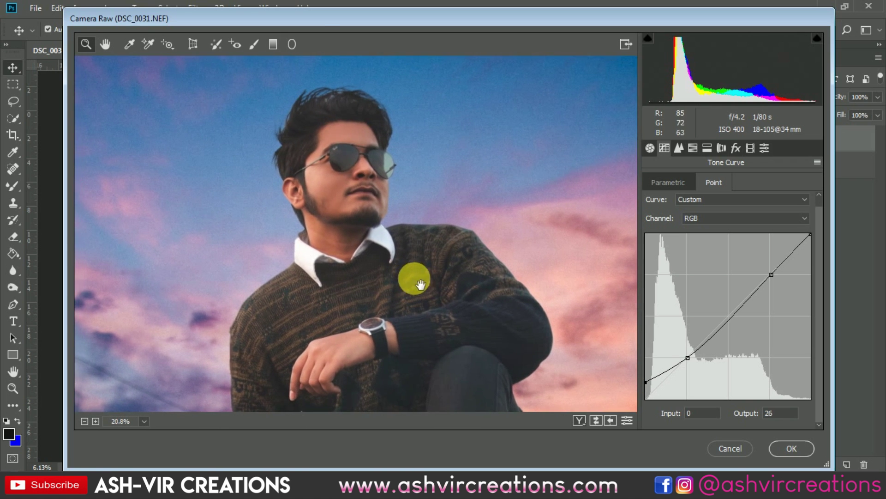
scroll(425, 292, "down", 1)
scroll(425, 292, "down", 3)
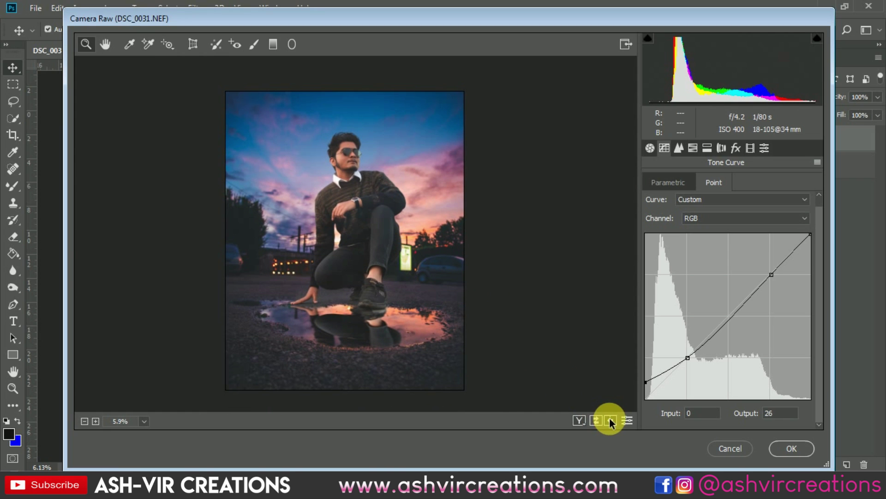
left_click(580, 420)
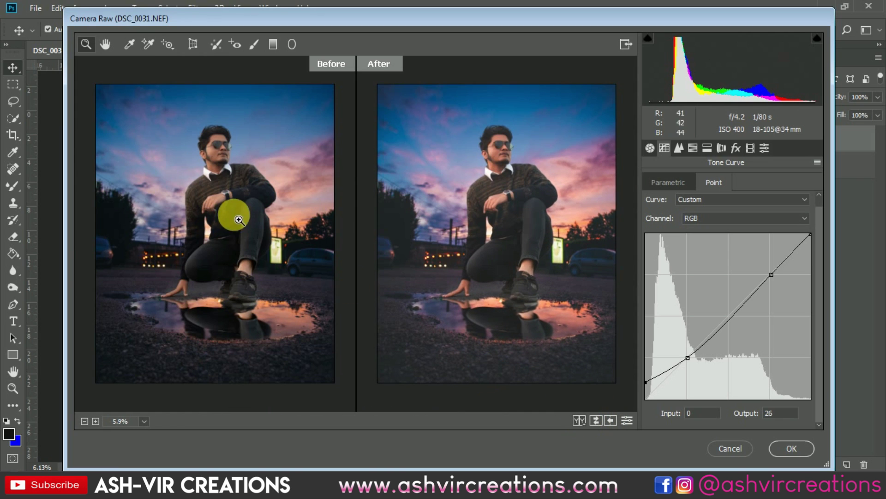
scroll(234, 213, "up", 1)
scroll(236, 210, "up", 1)
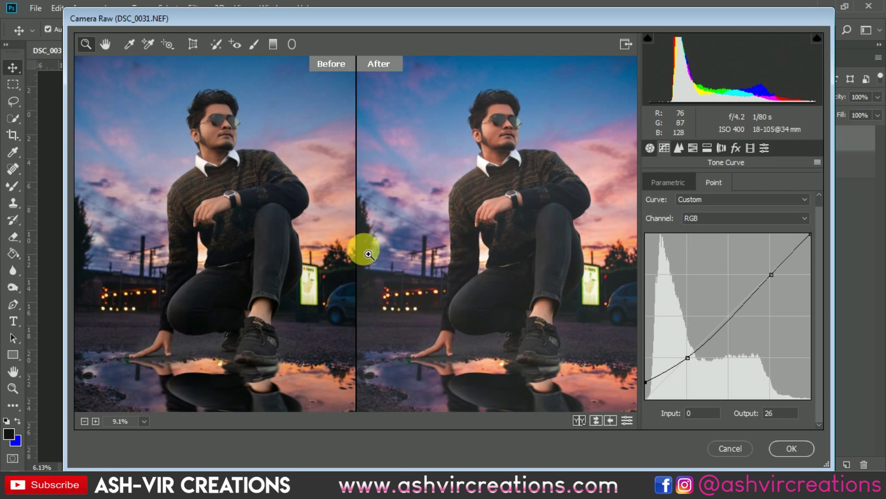
left_click_drag(276, 237, 256, 231)
scroll(496, 151, "down", 1)
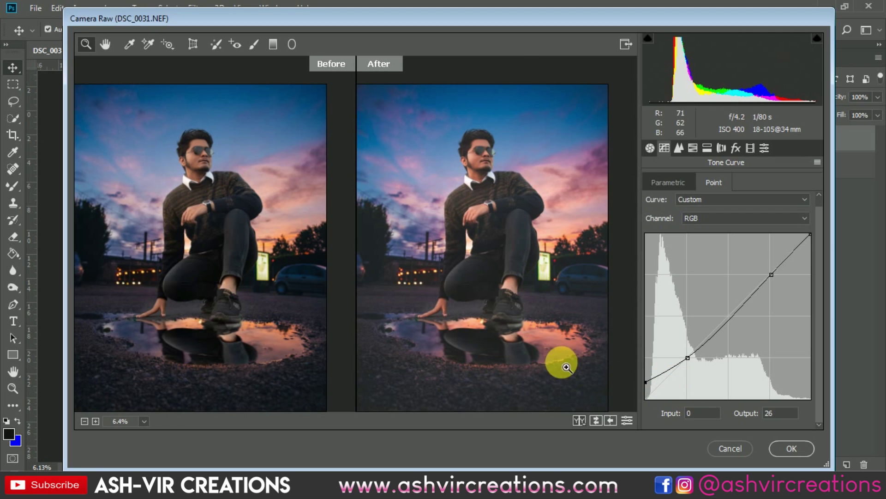
left_click_drag(561, 349, 559, 334)
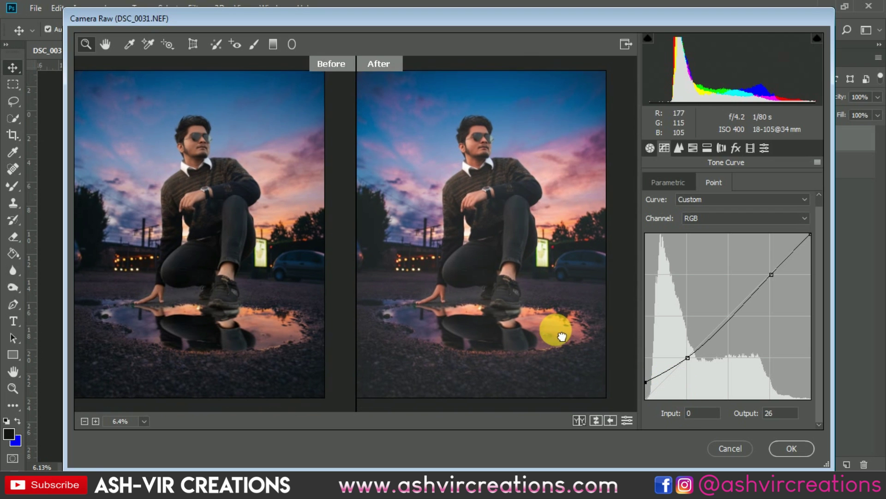
left_click(778, 446)
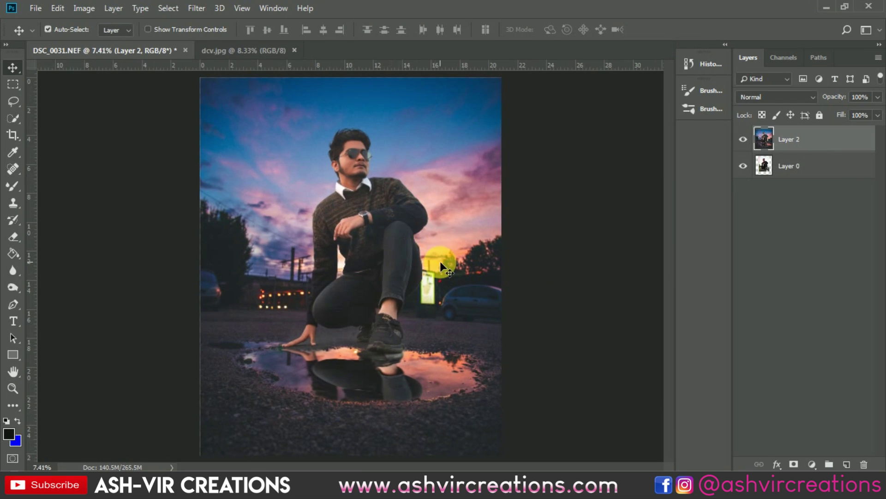
Step: Add a Levels adjustment layer above the graded image and set its black input level to 8
scroll(439, 261, "down", 1)
left_click(813, 464)
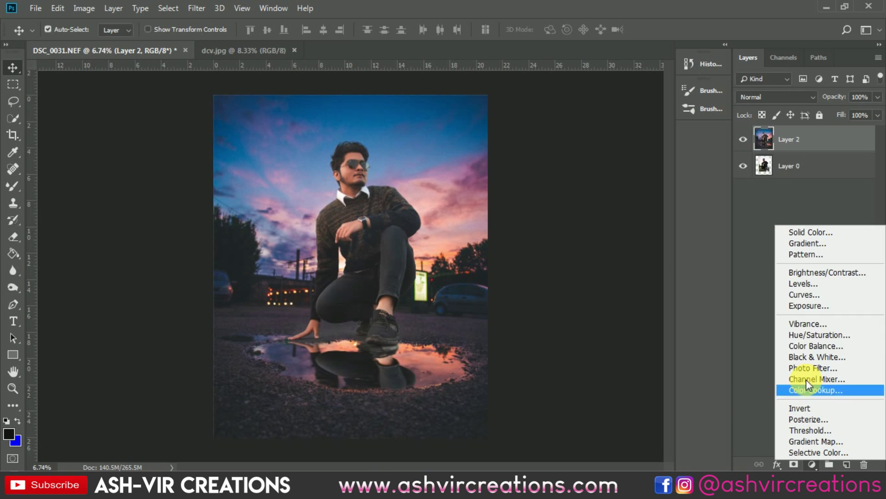
left_click(808, 283)
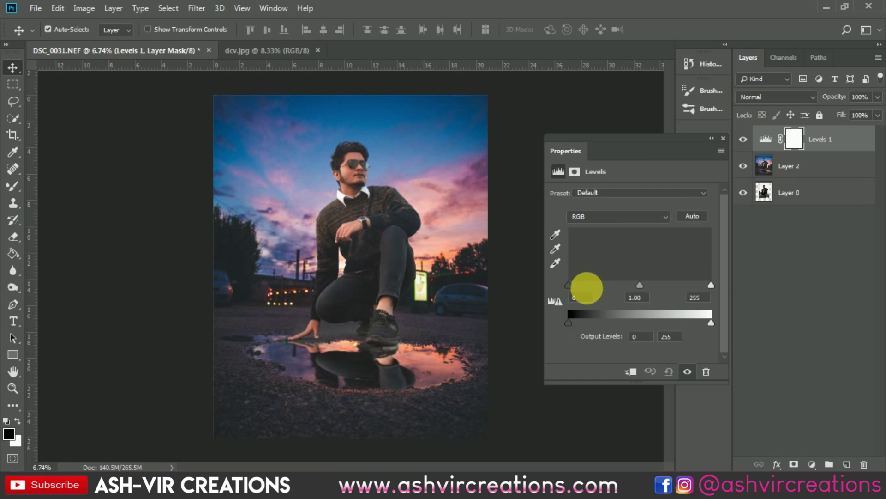
left_click_drag(569, 285, 573, 284)
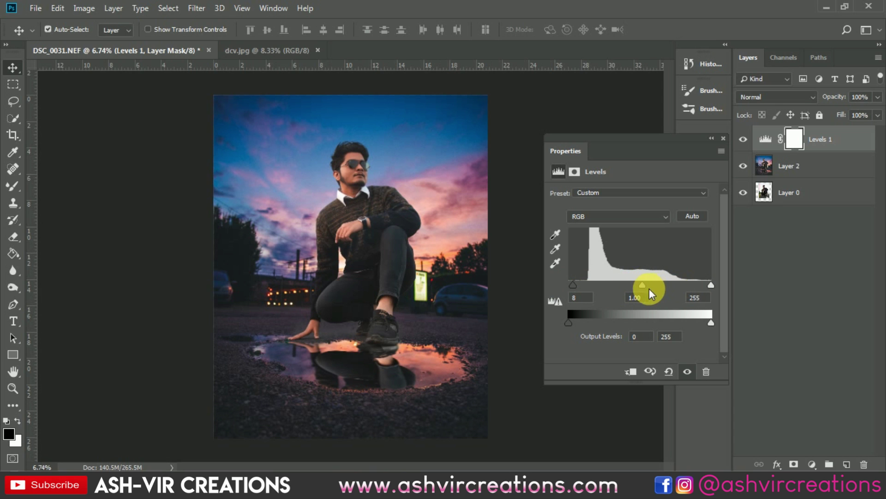
key("ctrl")
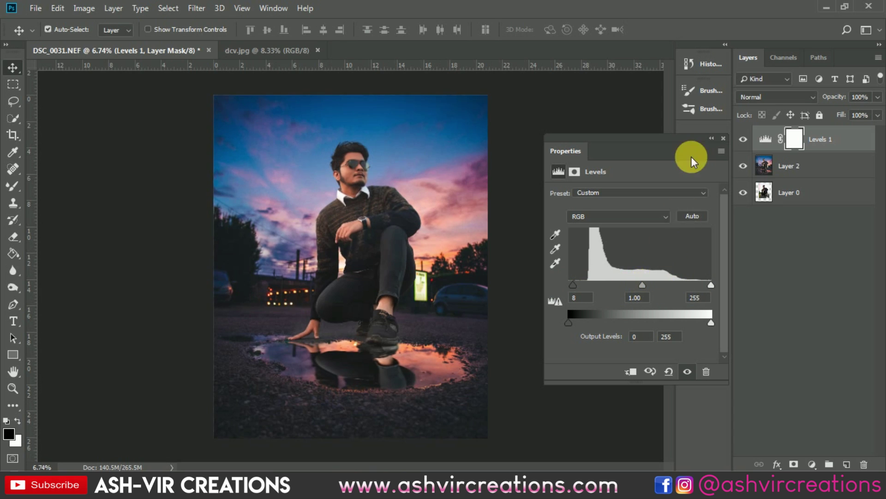
Step: Compare the image with the Levels layer hidden and shown, and reduce that layer's opacity to 77%
left_click(741, 138)
left_click(724, 139)
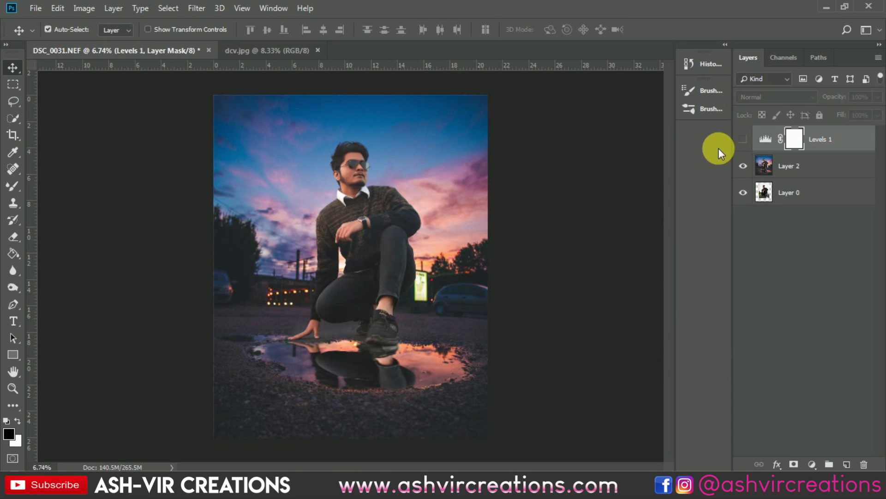
left_click(744, 140)
left_click(744, 139)
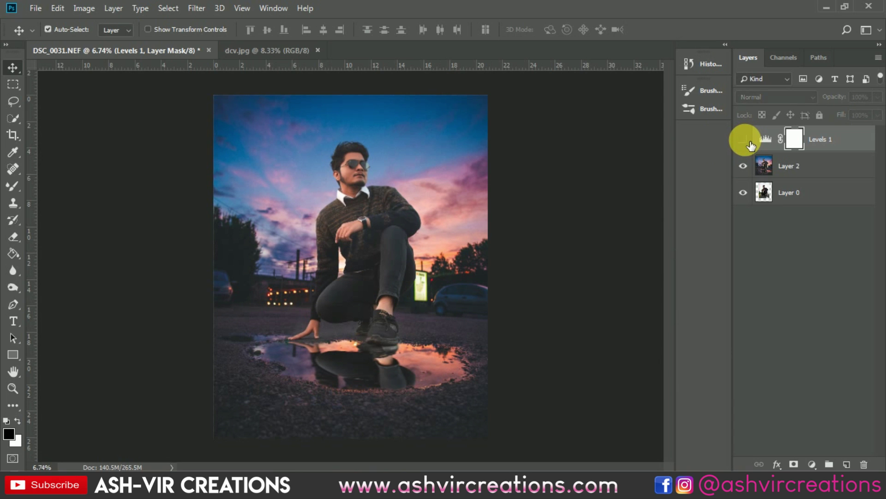
left_click(751, 143)
left_click(751, 143)
left_click(751, 142)
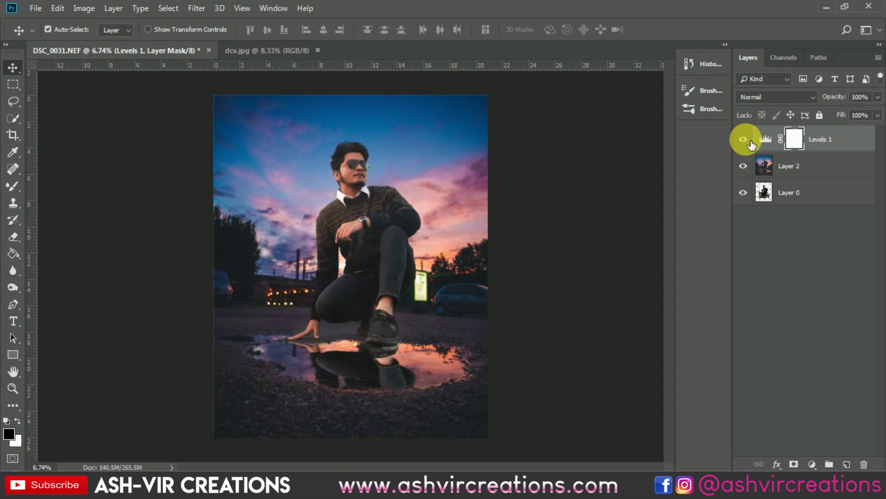
left_click(744, 140)
left_click_drag(839, 99, 828, 102)
left_click(744, 139)
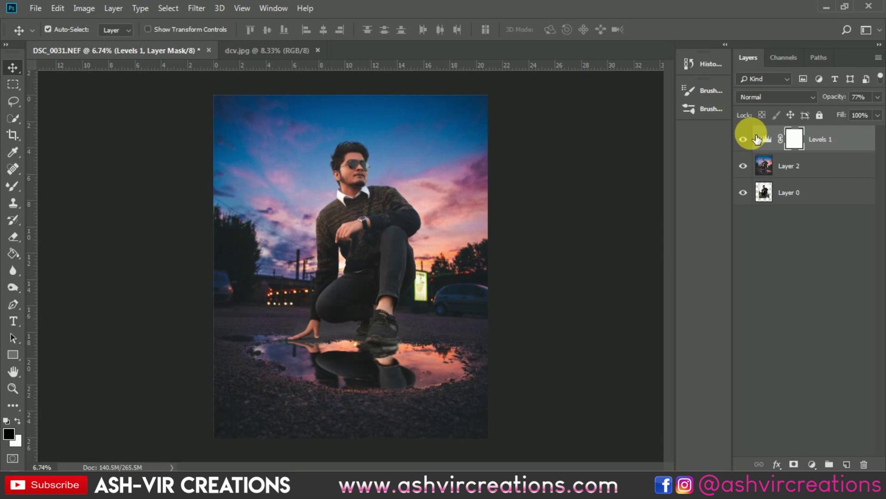
Step: Compare the image with the Levels layer hidden and shown, and lower that layer's opacity to 15%
left_click(750, 138)
left_click(752, 136)
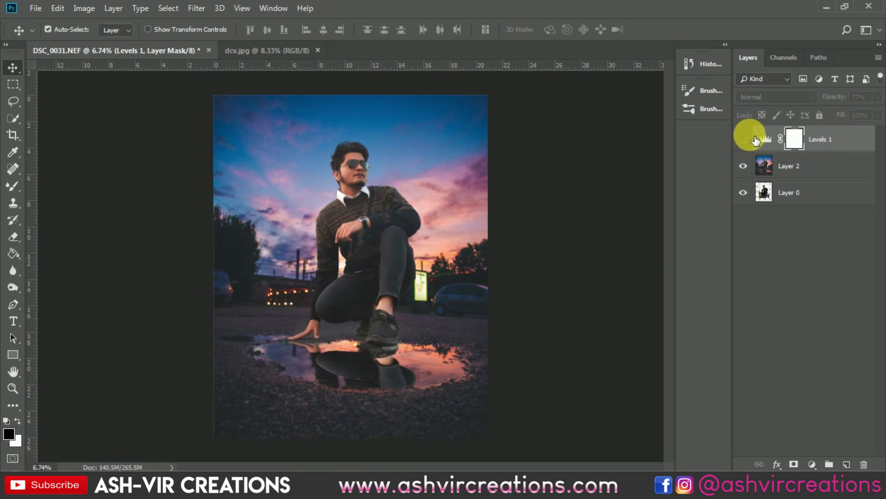
left_click(752, 139)
left_click_drag(844, 102, 802, 95)
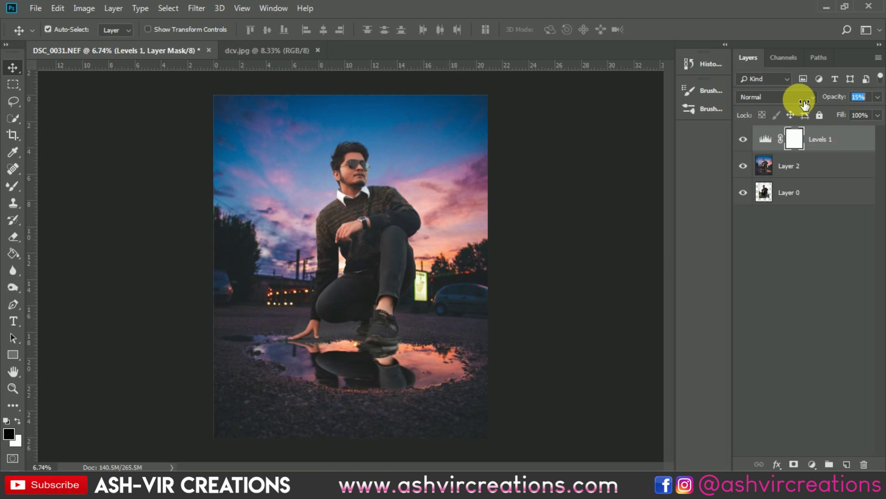
Step: Merge the Levels adjustment layer with the graded image layer below it
left_click(812, 161)
right_click(812, 162)
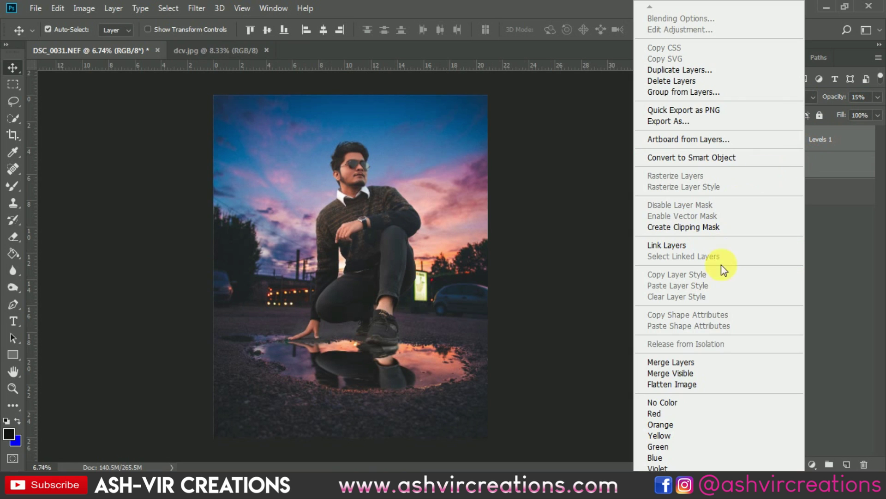
left_click(724, 362)
Step: Add a Selective Color adjustment layer above the merged image and set Black to -2% for the Blacks
left_click(812, 464)
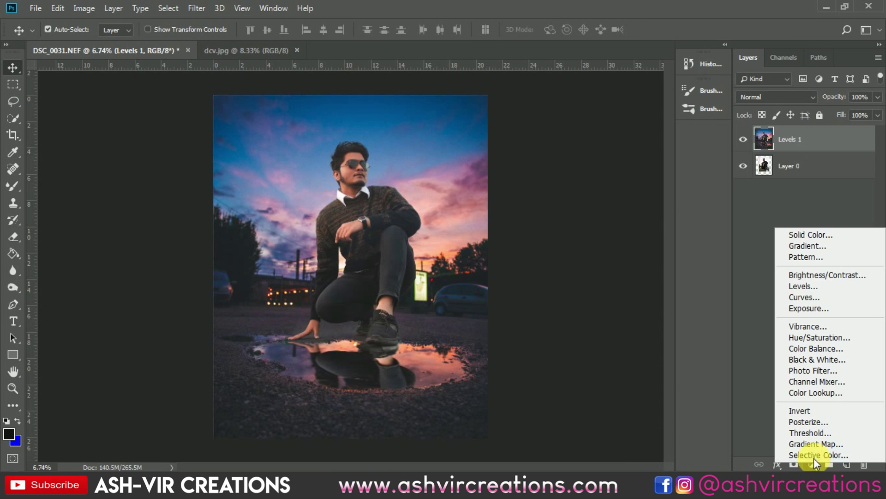
left_click(814, 456)
left_click(629, 205)
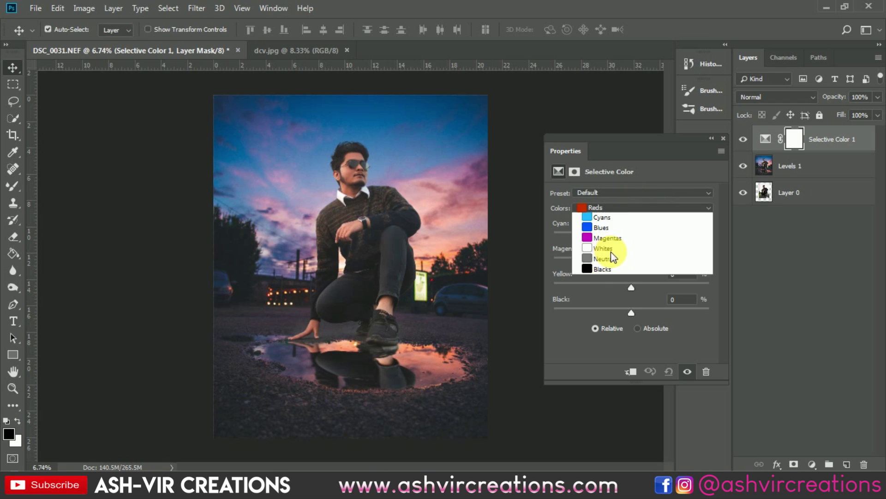
left_click(605, 292)
left_click(605, 209)
left_click(594, 301)
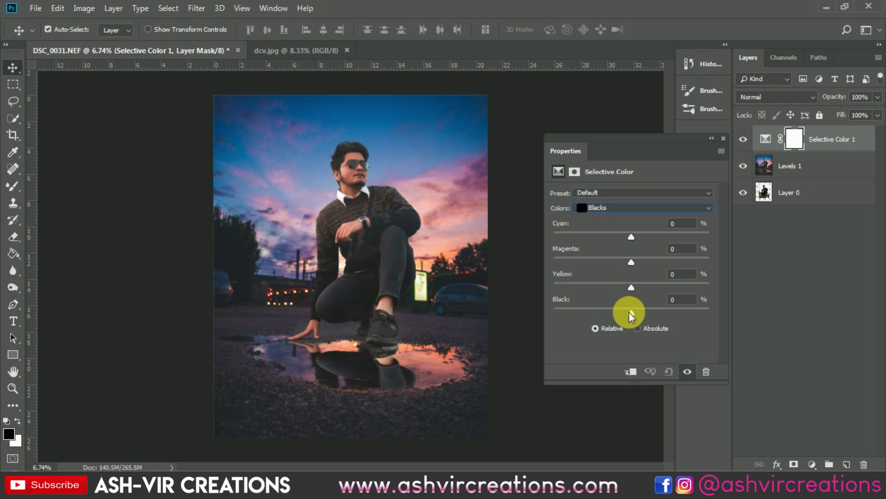
left_click(630, 312)
mouse_move(627, 312)
left_mouse_down()
mouse_move(639, 314)
mouse_move(630, 314)
left_mouse_up()
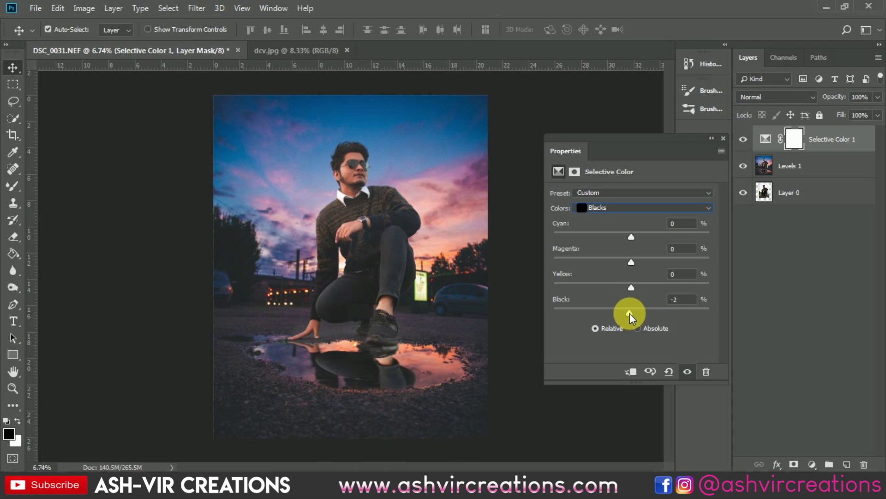
left_click(725, 138)
Step: Compare the image with the Selective Color layer hidden and shown
left_click(744, 139)
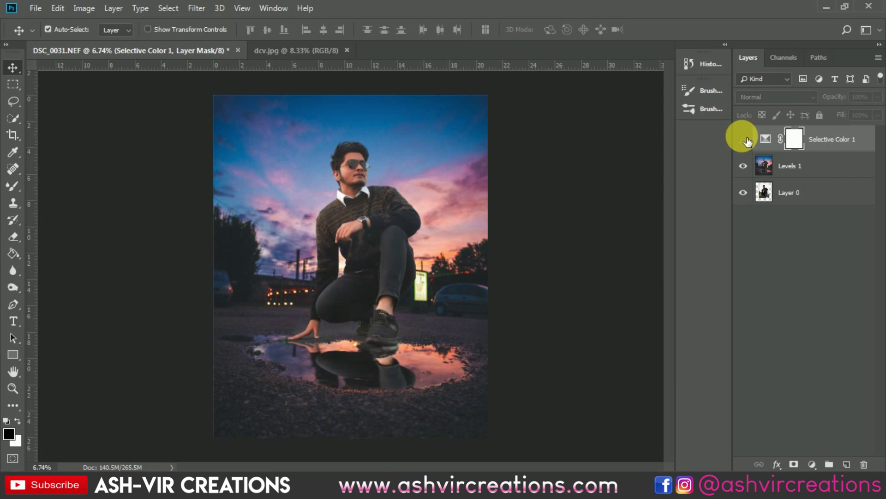
left_click(743, 139)
left_click(743, 139)
left_click(743, 139)
left_click(744, 139)
left_click(743, 139)
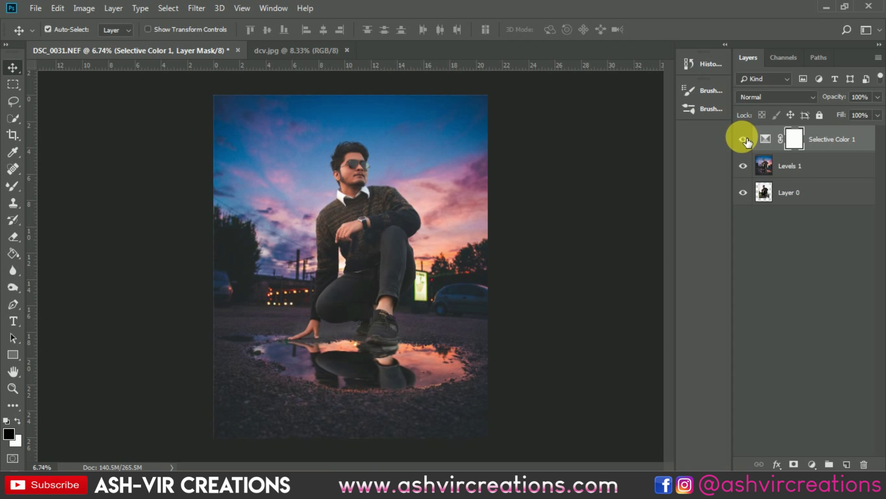
Step: Merge the Selective Color layer with the composite layer beneath it
left_click(808, 167, "shift")
right_click(794, 169)
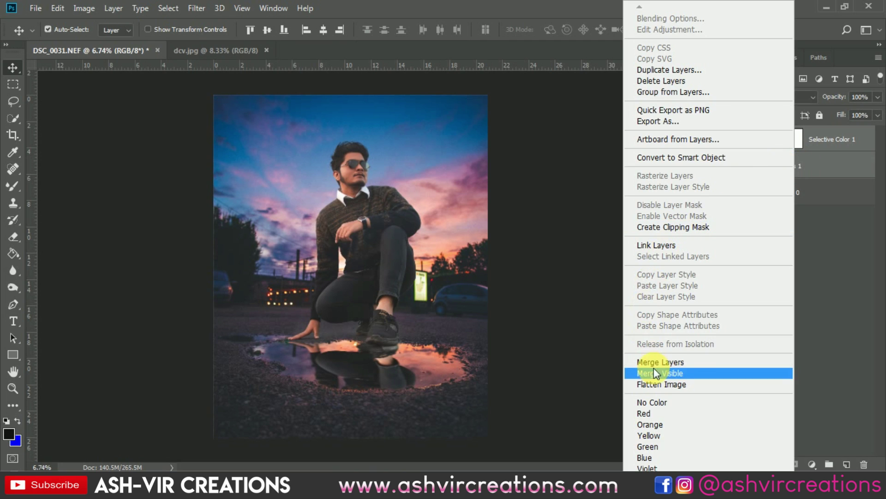
left_click(655, 363)
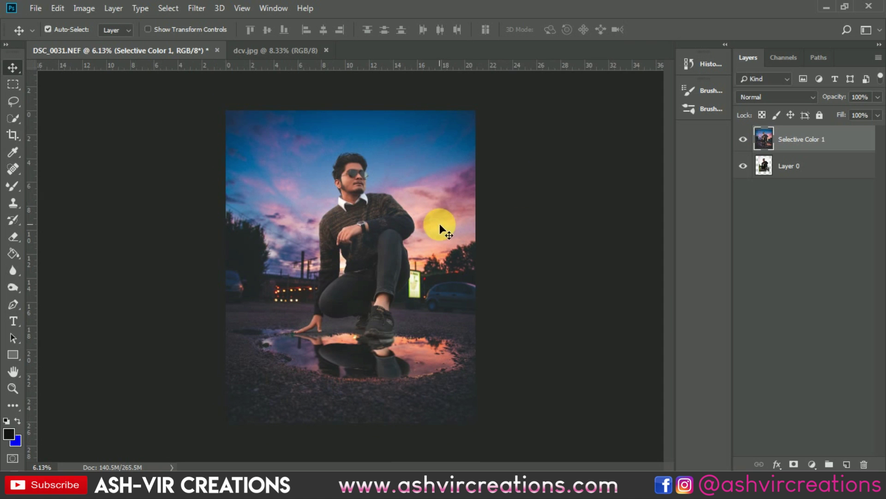
Step: Inspect the shoe and puddle reflection up close, and compare the finished composite with the original photo
scroll(399, 335, "up", 8)
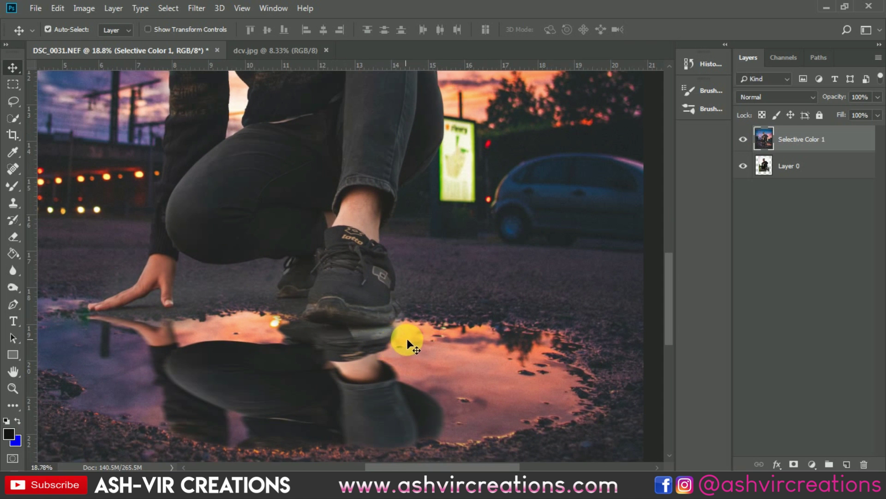
left_click_drag(397, 367, 432, 291)
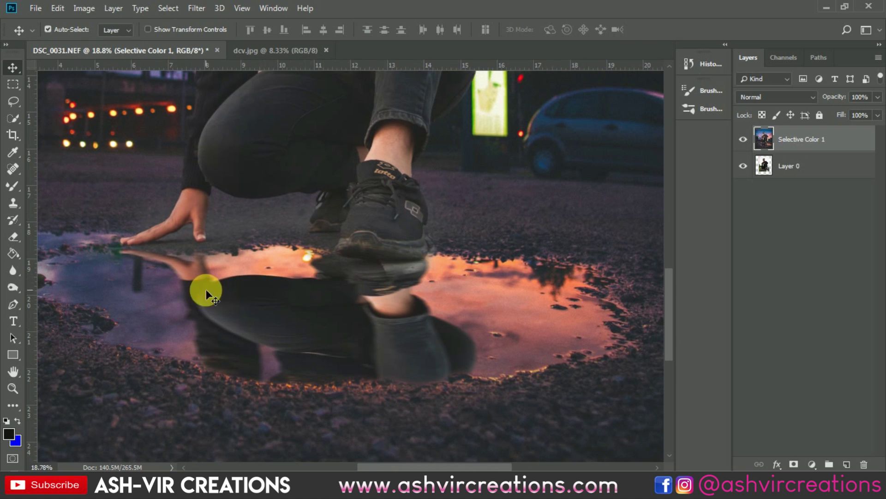
scroll(250, 304, "down", 6)
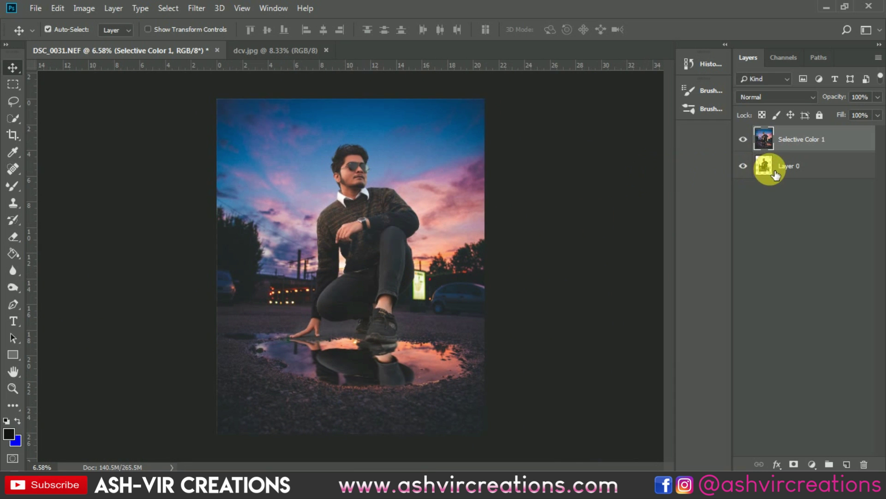
left_click(744, 139)
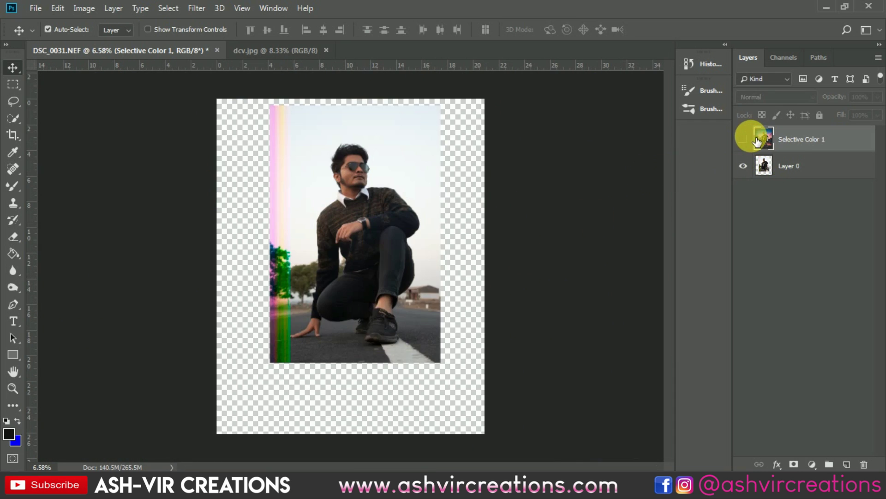
left_click(743, 139)
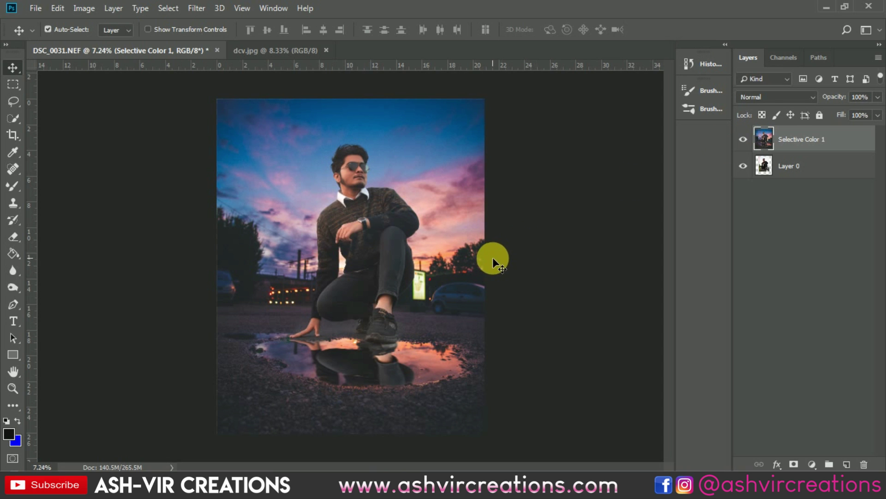
Step: Examine the finished composite in detail, from the puddle reflection and shoes to the man's face and the sunset sky
scroll(569, 268, "up", 1)
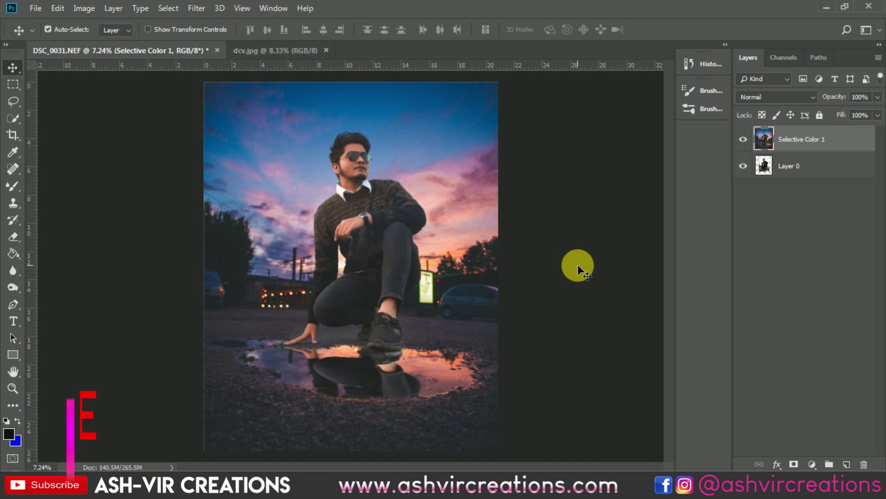
scroll(477, 214, "up", 1)
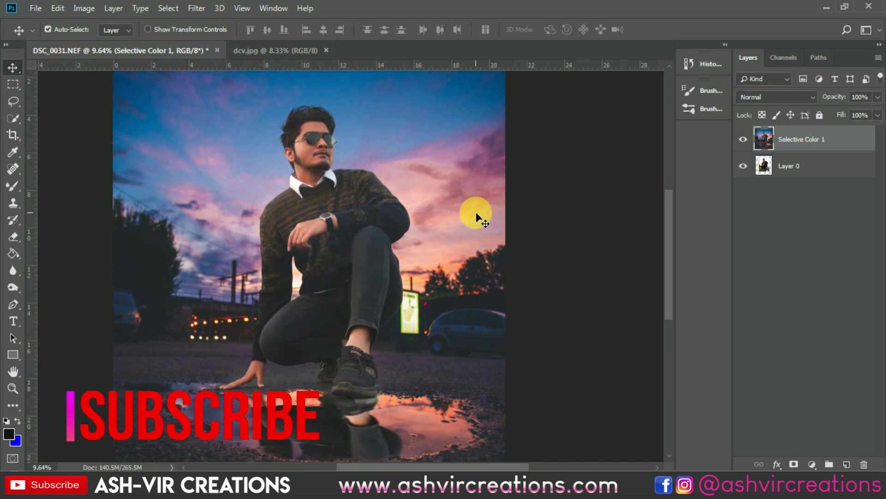
scroll(465, 448, "up", 3)
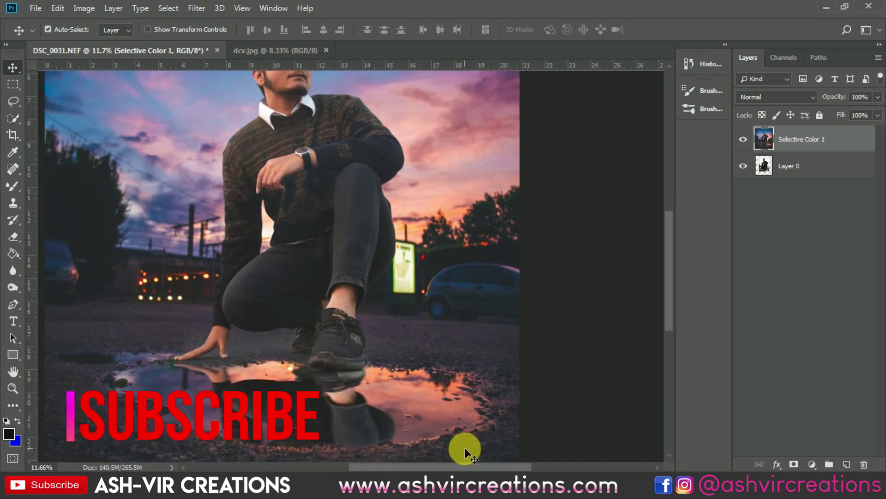
left_click_drag(373, 370, 400, 366)
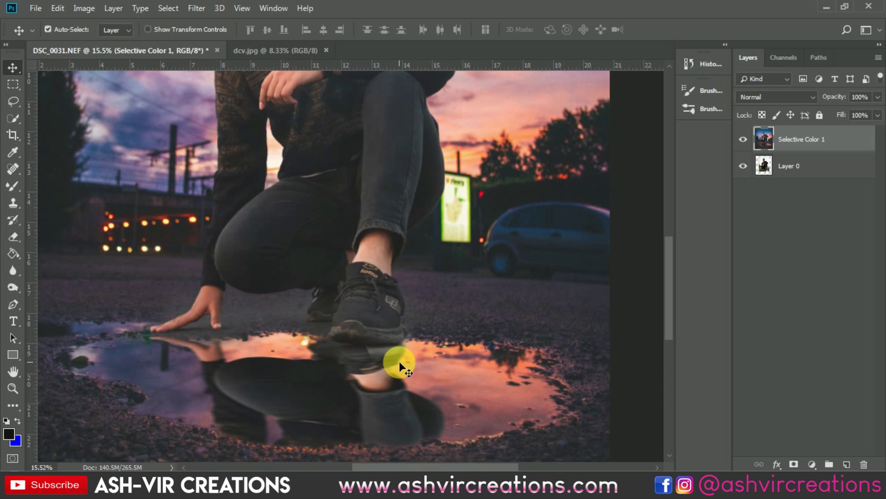
left_click_drag(560, 230, 566, 342)
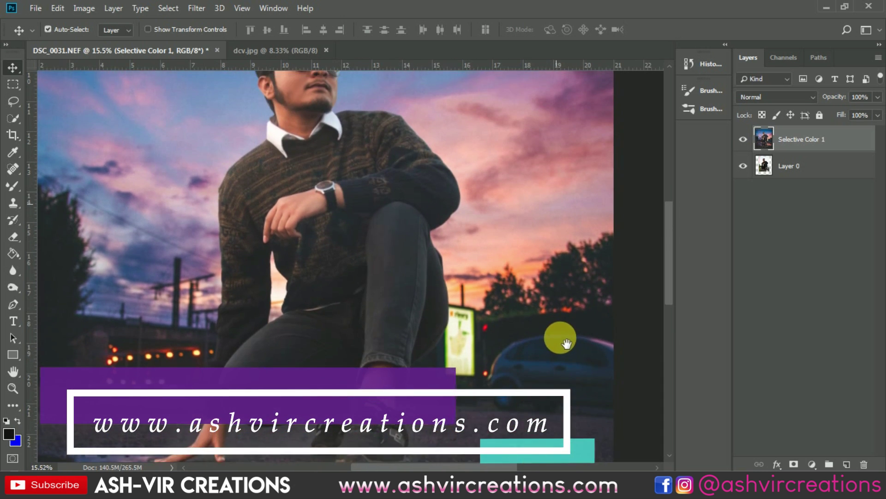
left_click_drag(570, 229, 582, 329)
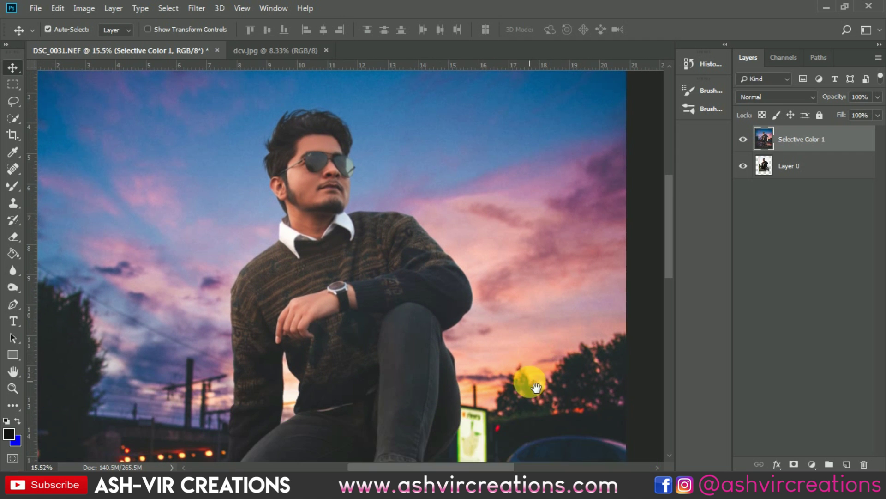
left_click_drag(530, 381, 530, 337)
scroll(530, 335, "down", 3)
left_click_drag(536, 370, 530, 279)
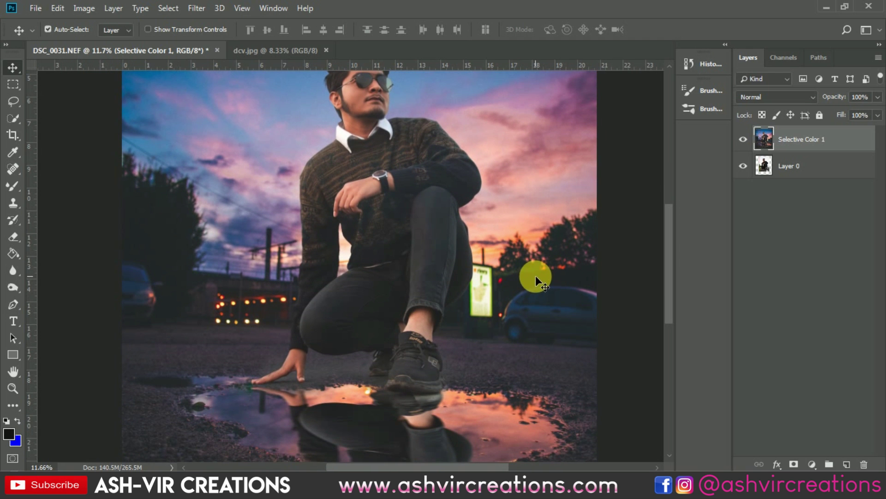
left_click_drag(561, 311, 540, 259)
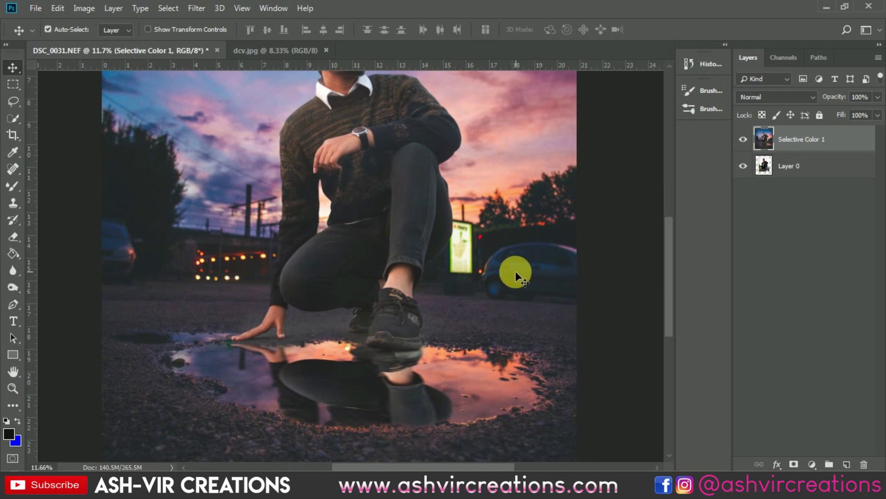
scroll(501, 323, "down", 1)
scroll(517, 270, "down", 1)
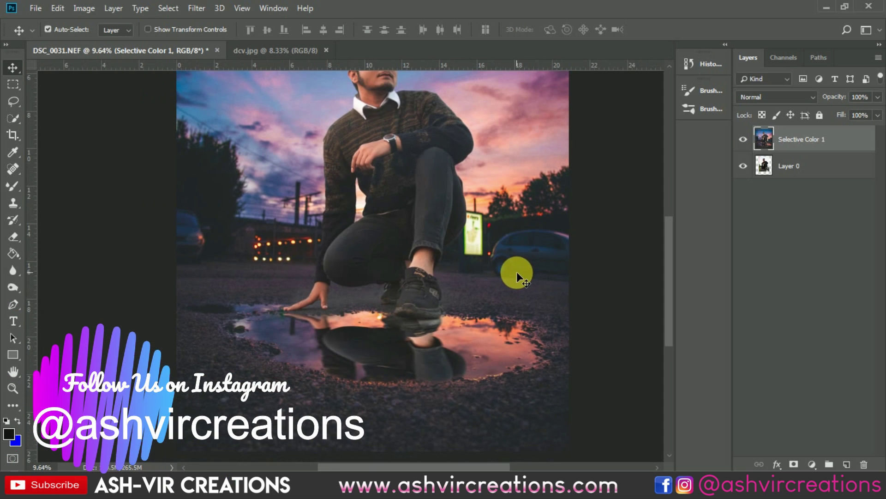
scroll(541, 277, "up", 3)
scroll(582, 279, "right", 1)
scroll(586, 279, "right", 1)
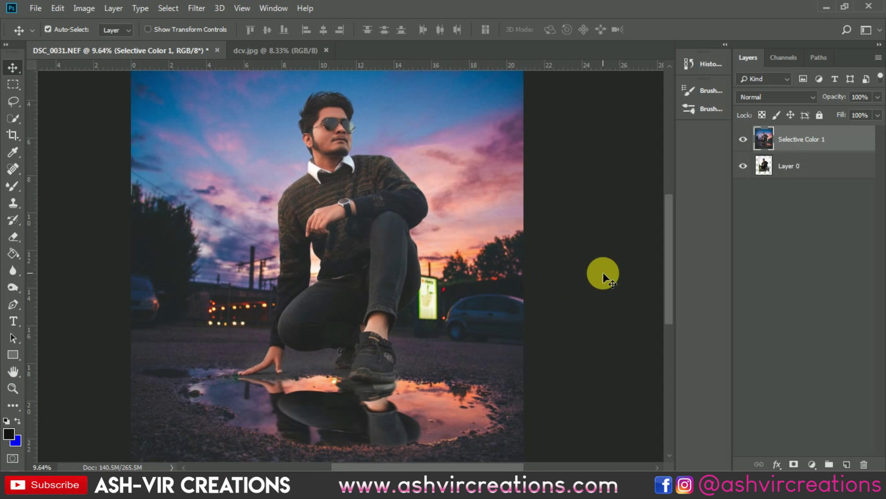